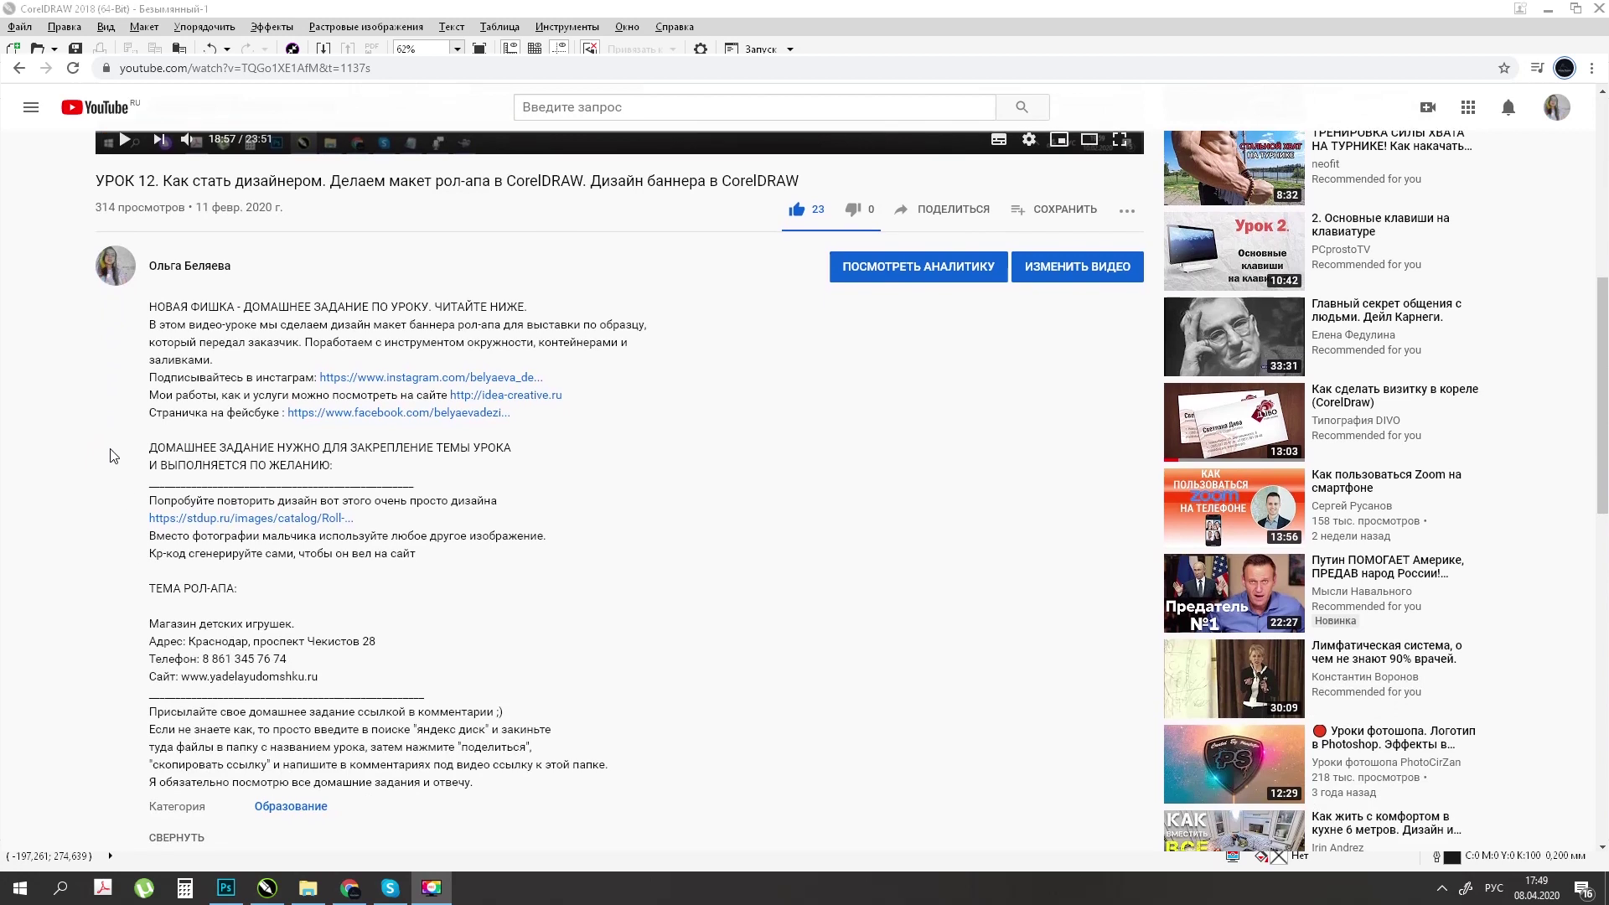
- Review the homework section in the lesson video's description, highlighting the line about sending the homework link in the comments
drag(127, 451, 658, 775)
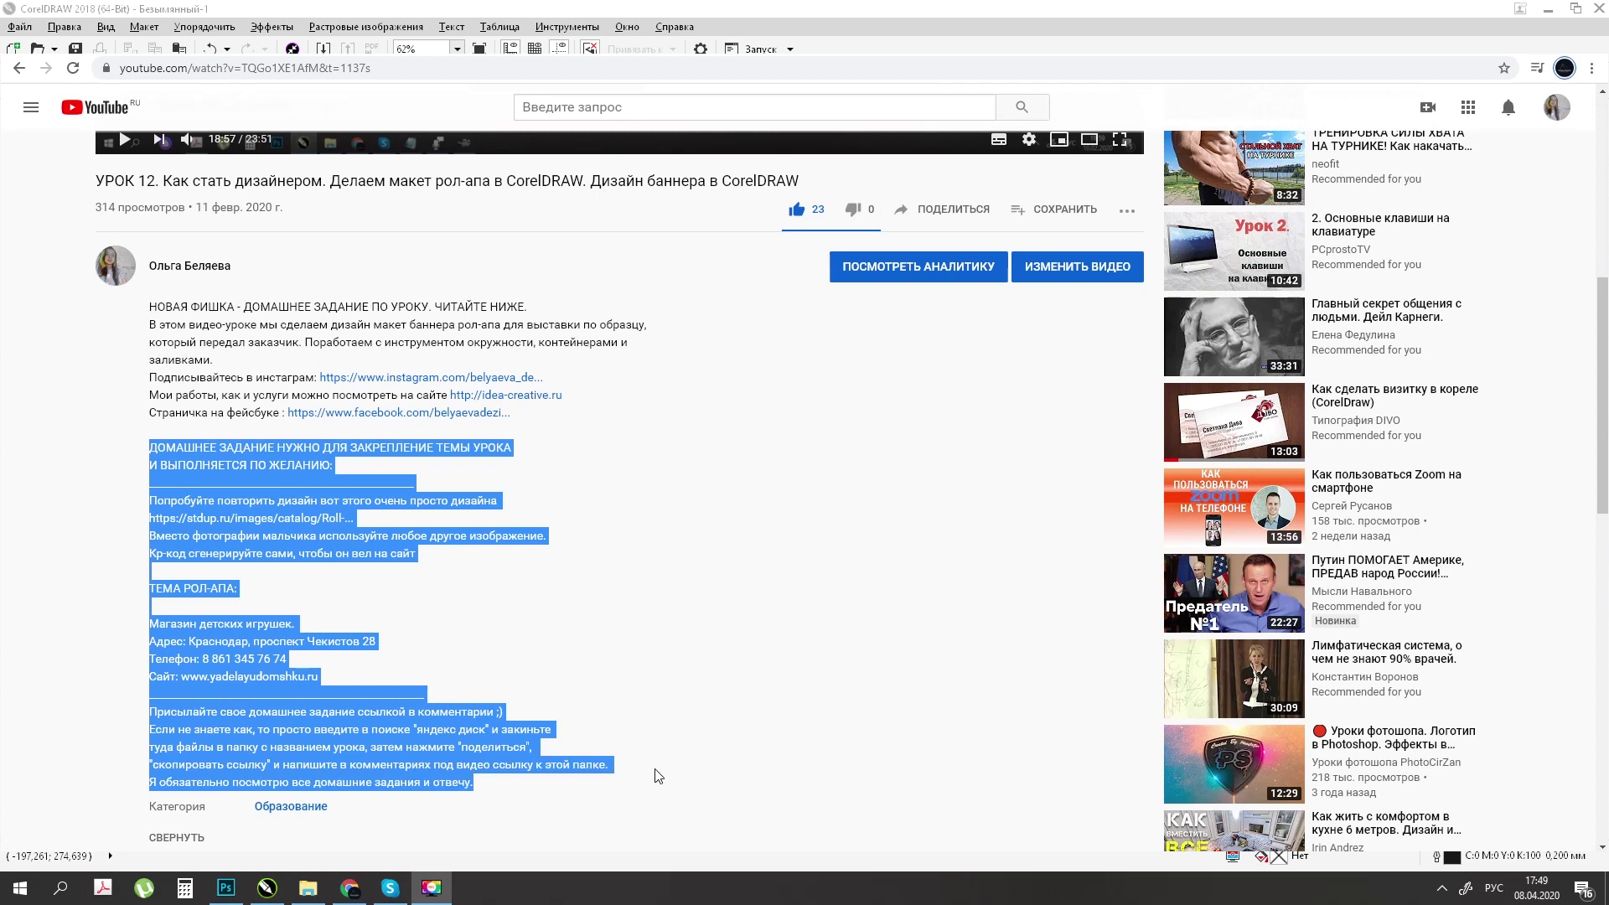
click(596, 719)
drag(152, 716, 529, 719)
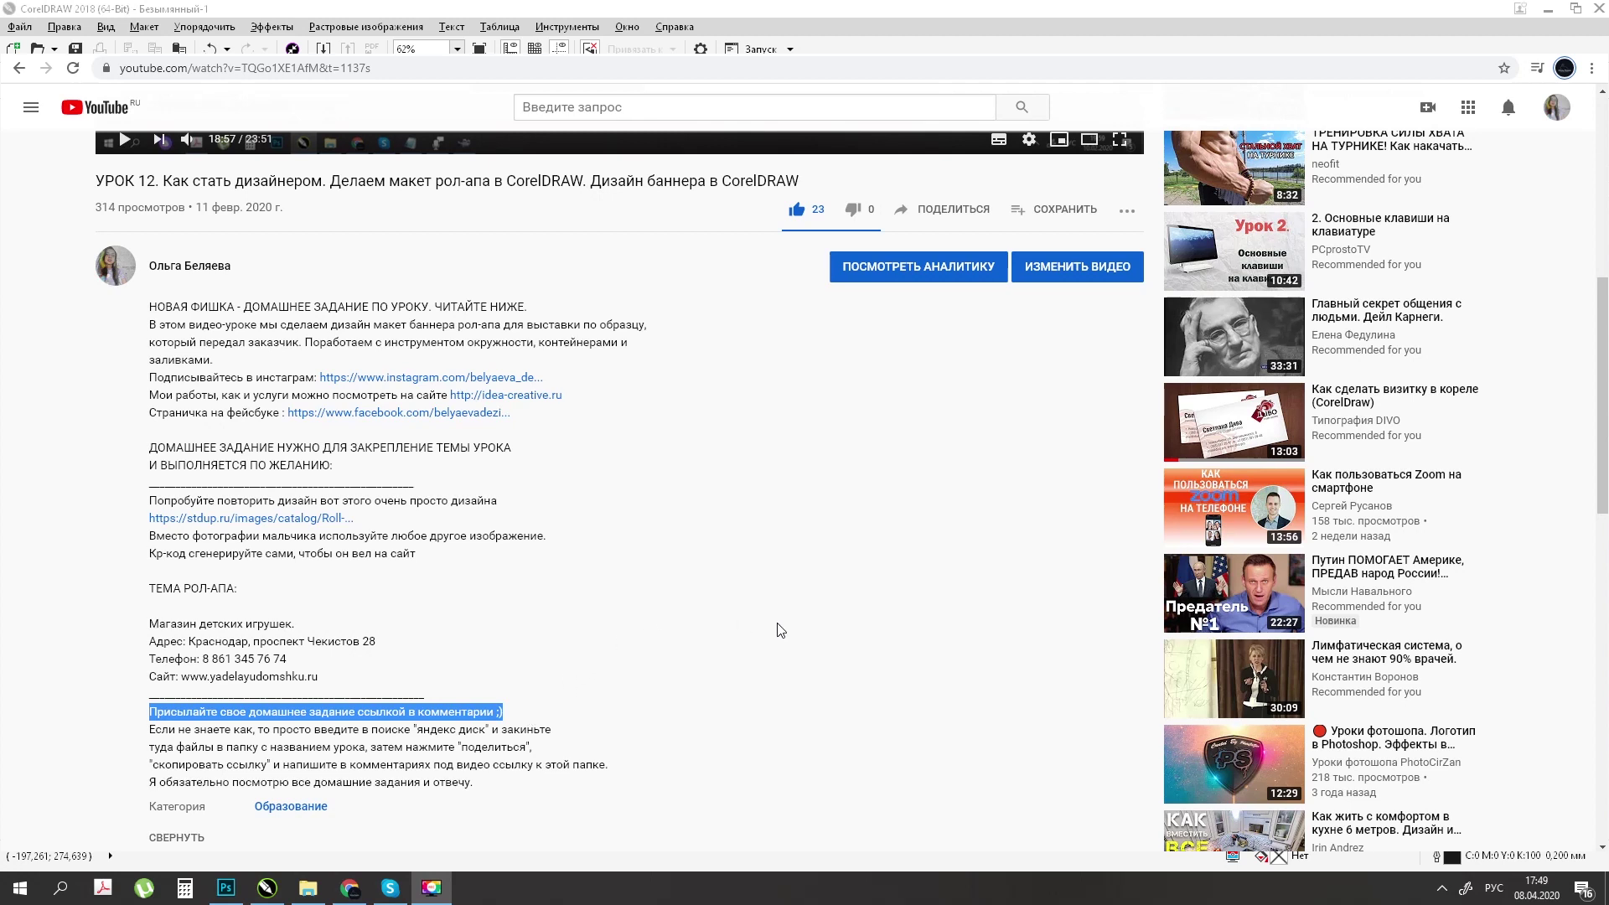
scroll(605, 683, up, 7)
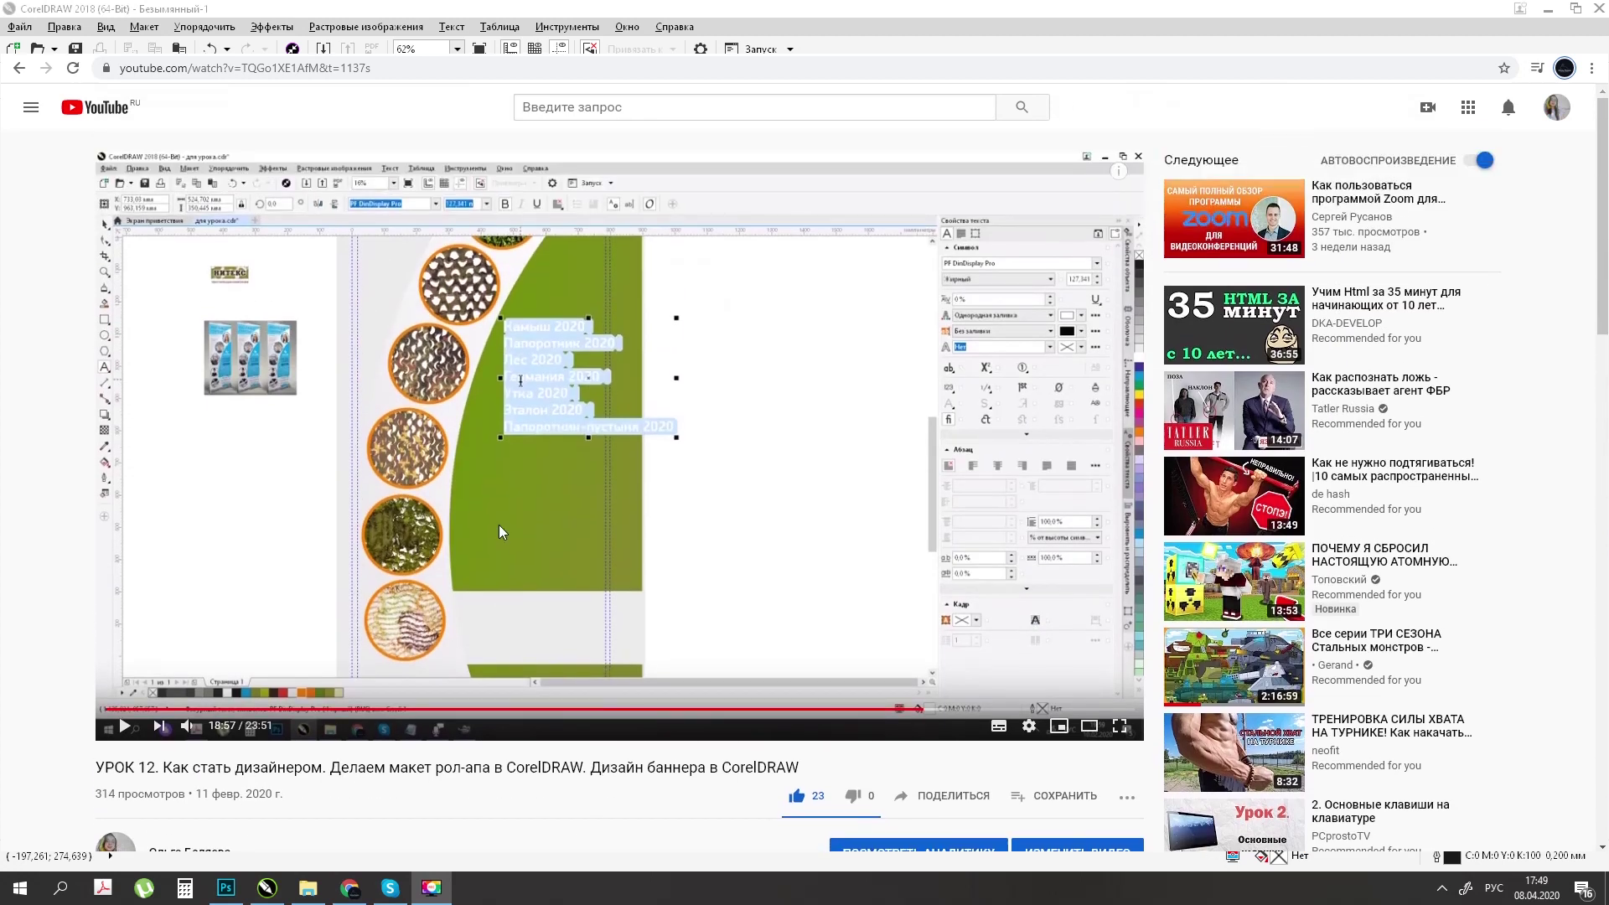
- Open the account's own YouTube channel, follow its Instagram link and look through the published design posts
click(1556, 109)
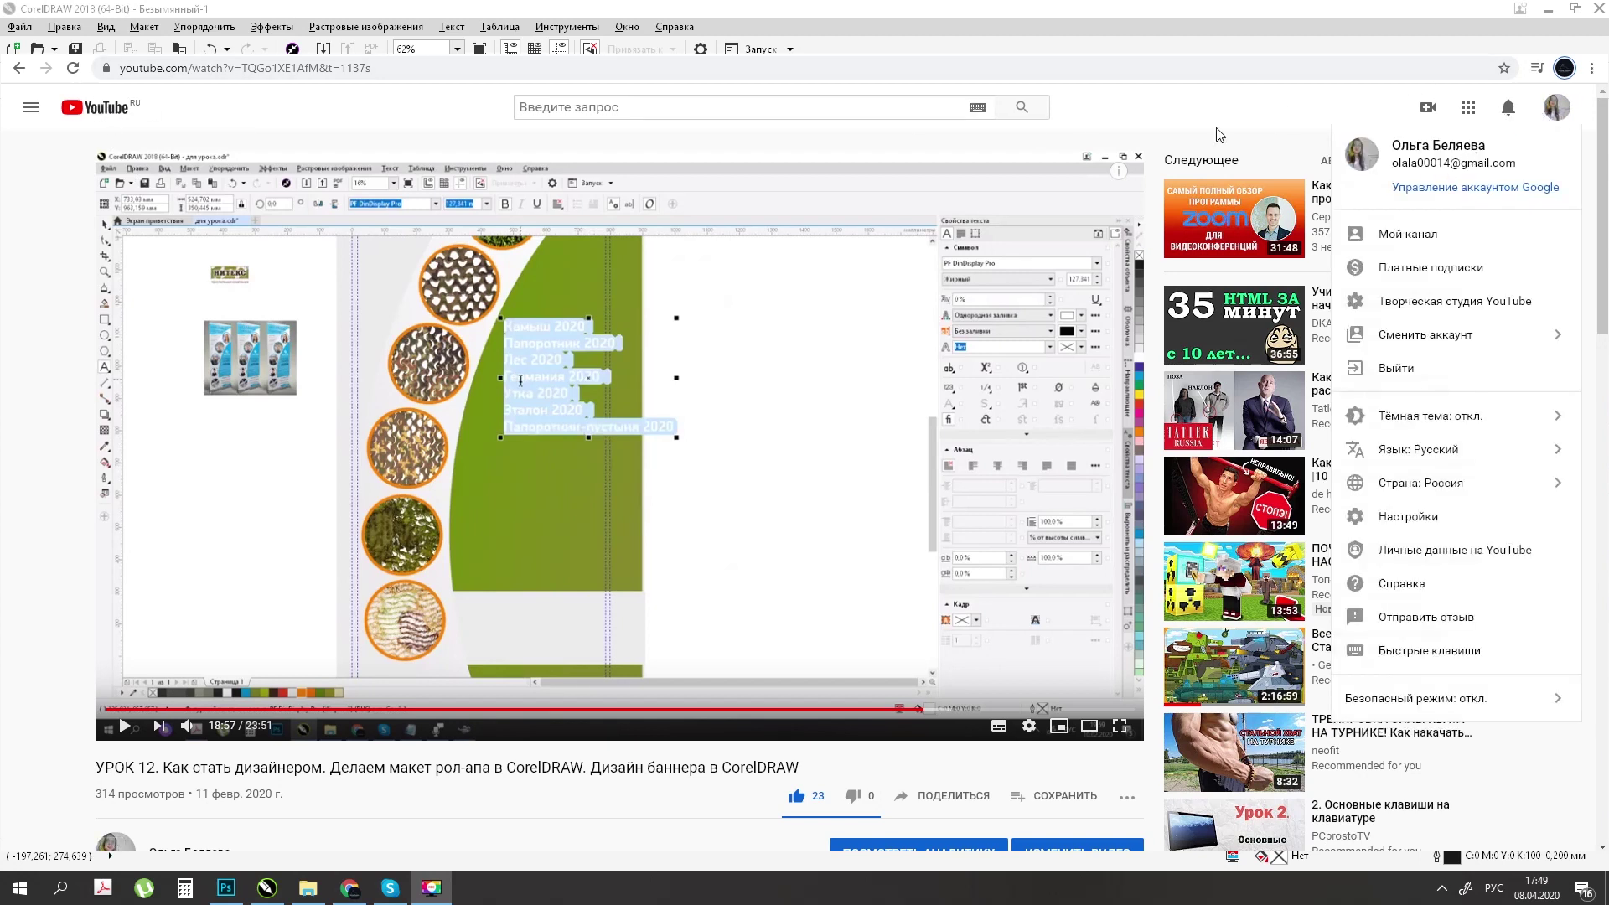
click(1398, 234)
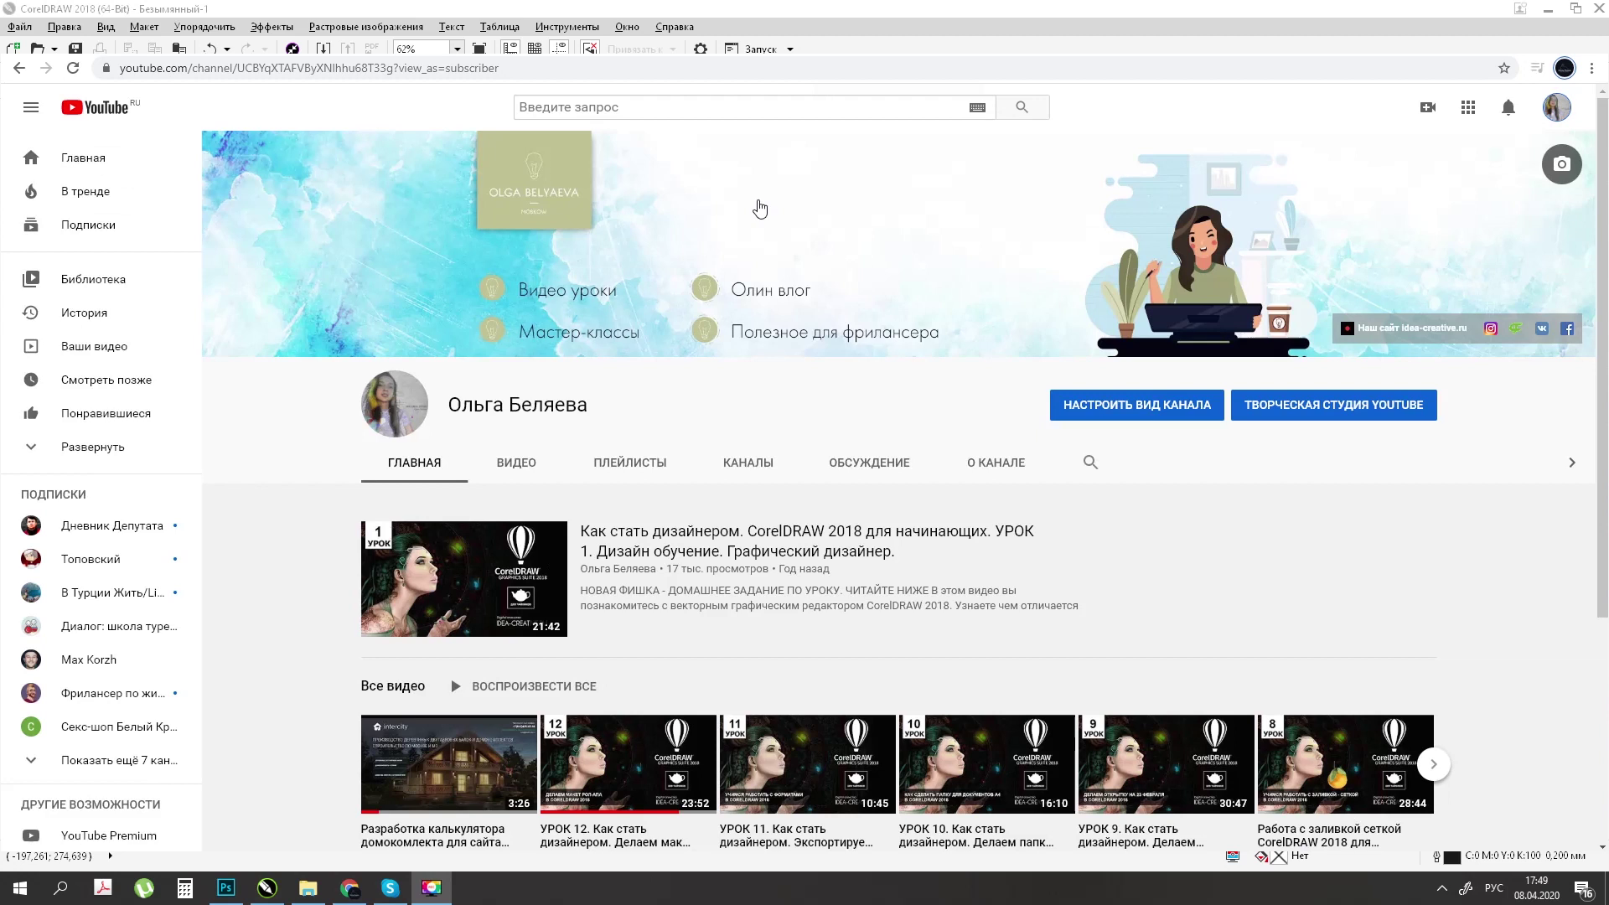
click(1488, 330)
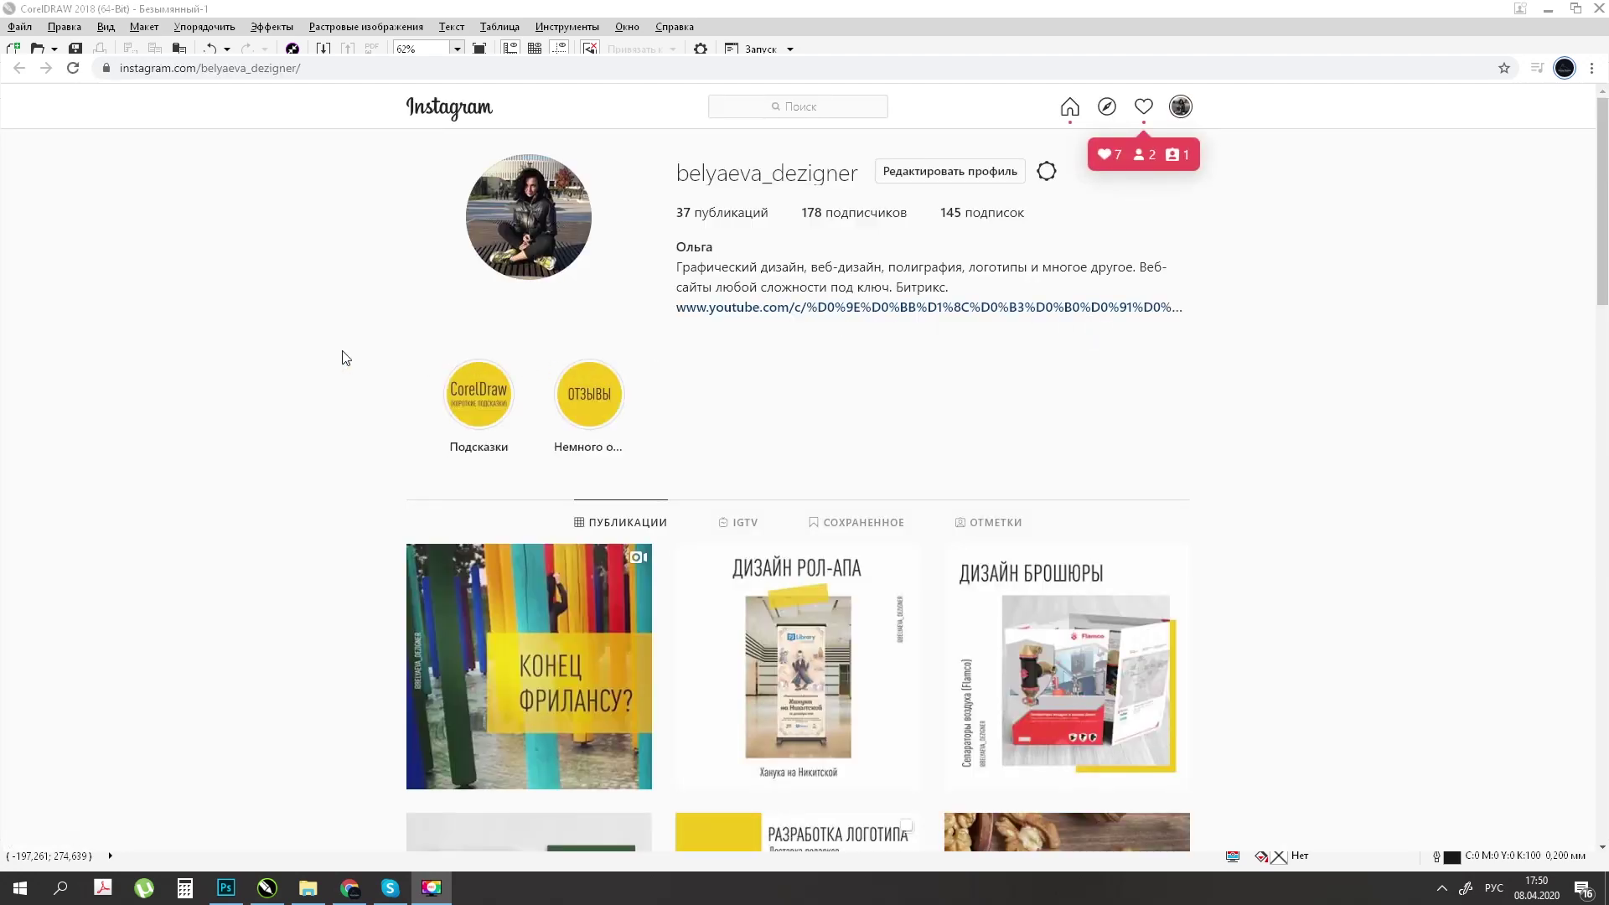
scroll(324, 363, down, 6)
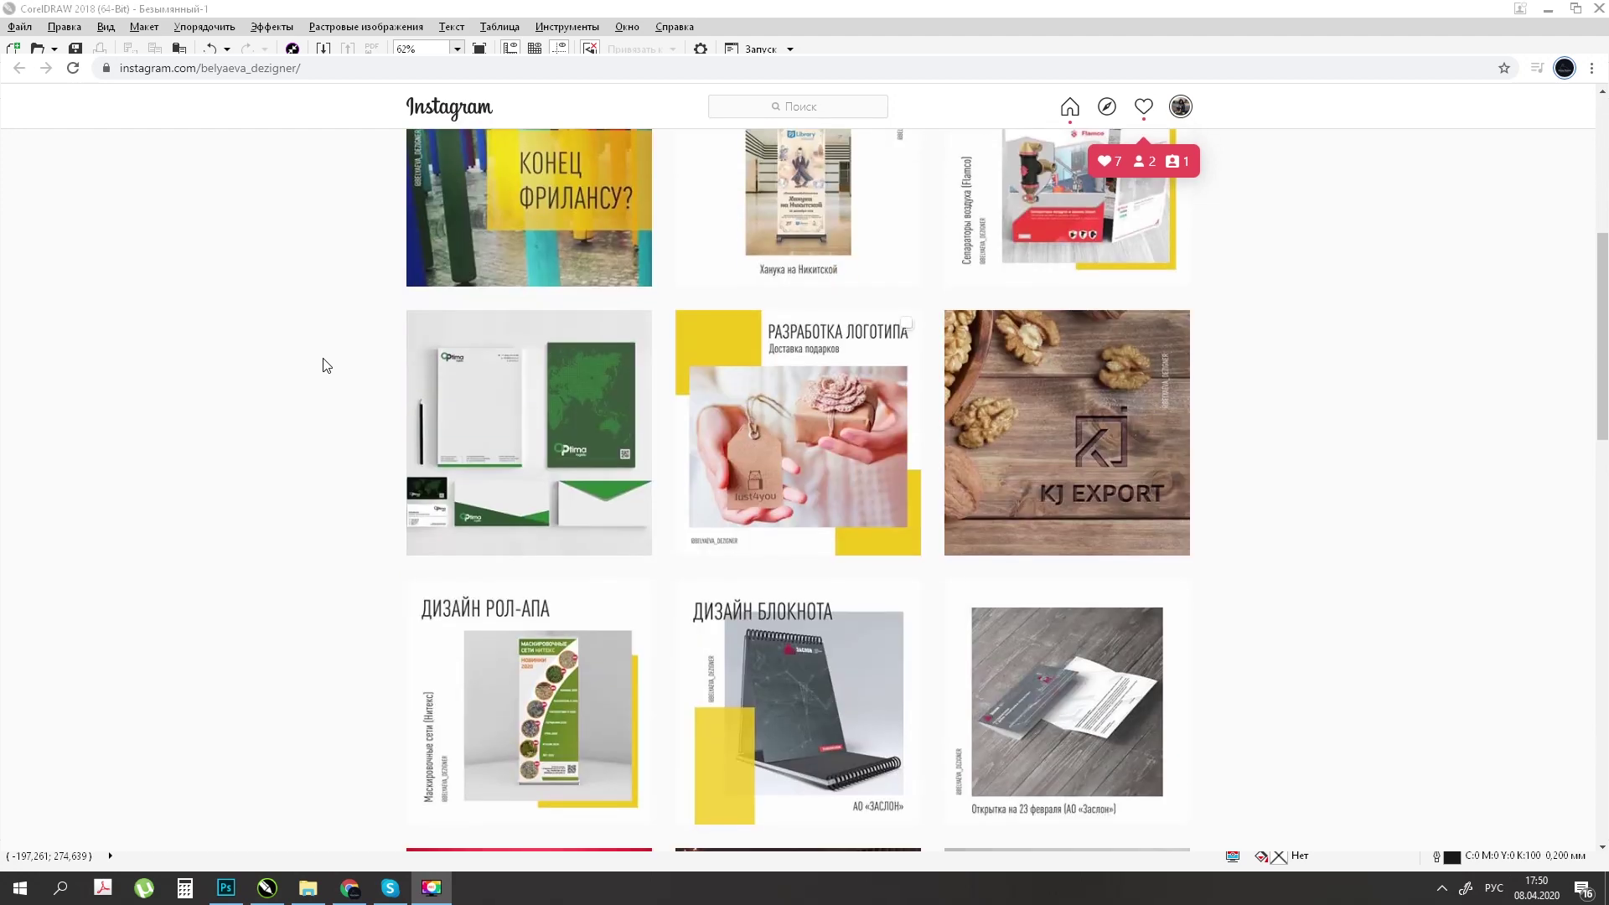
scroll(323, 362, up, 6)
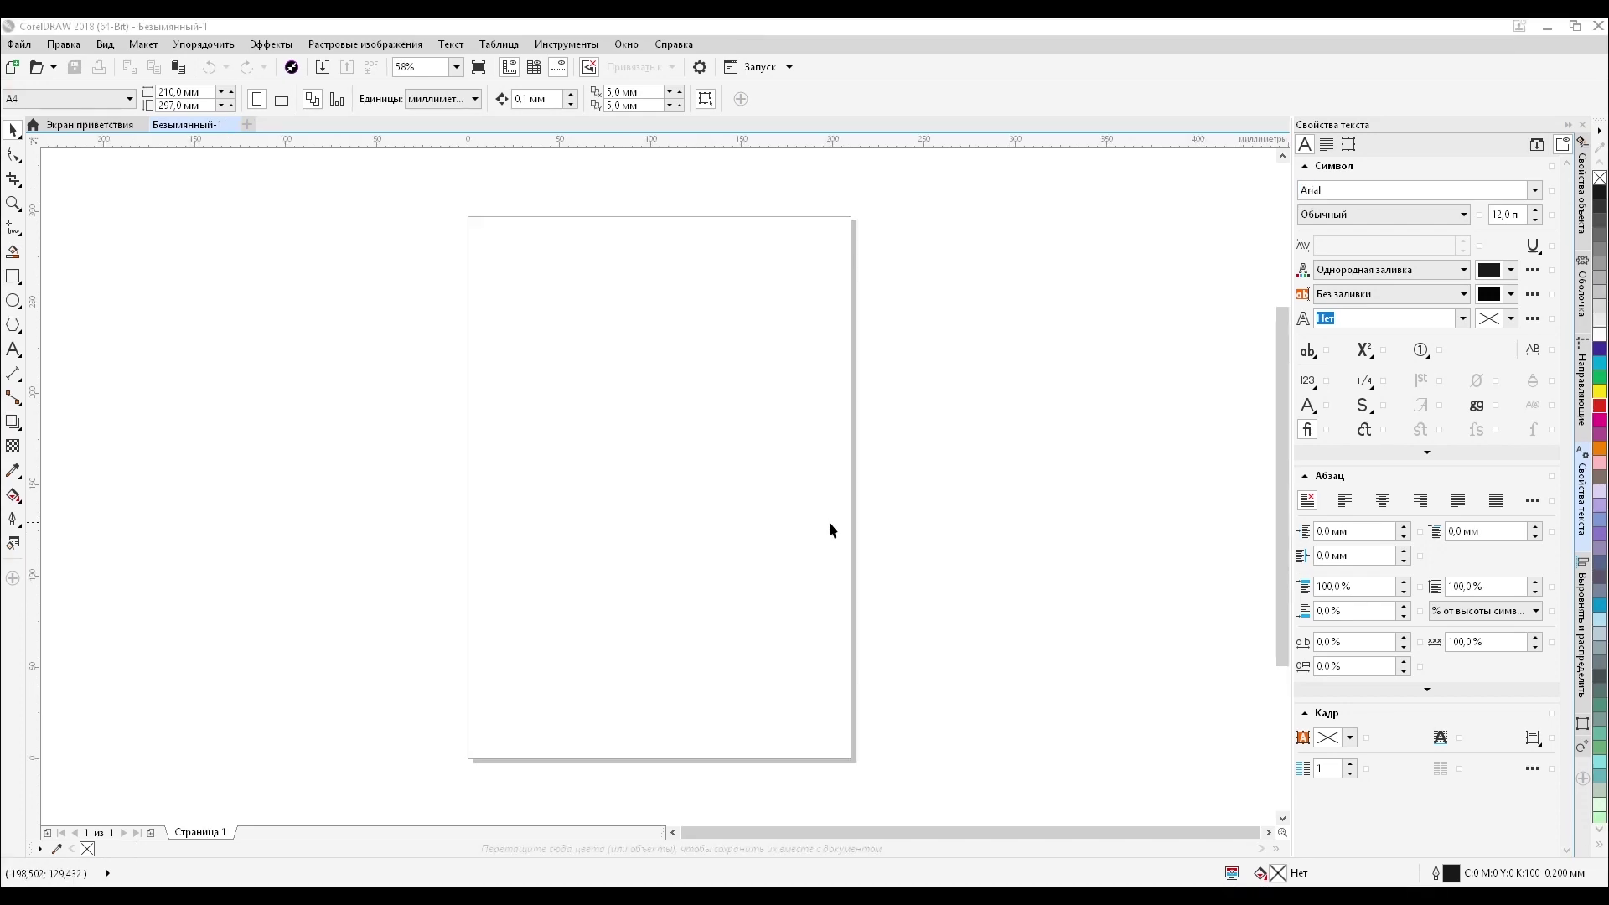
- In CorelDRAW, run the Wizard.CreateCalendar macro from the CalendarWizard (CalendarWizard.gms) project
click(566, 46)
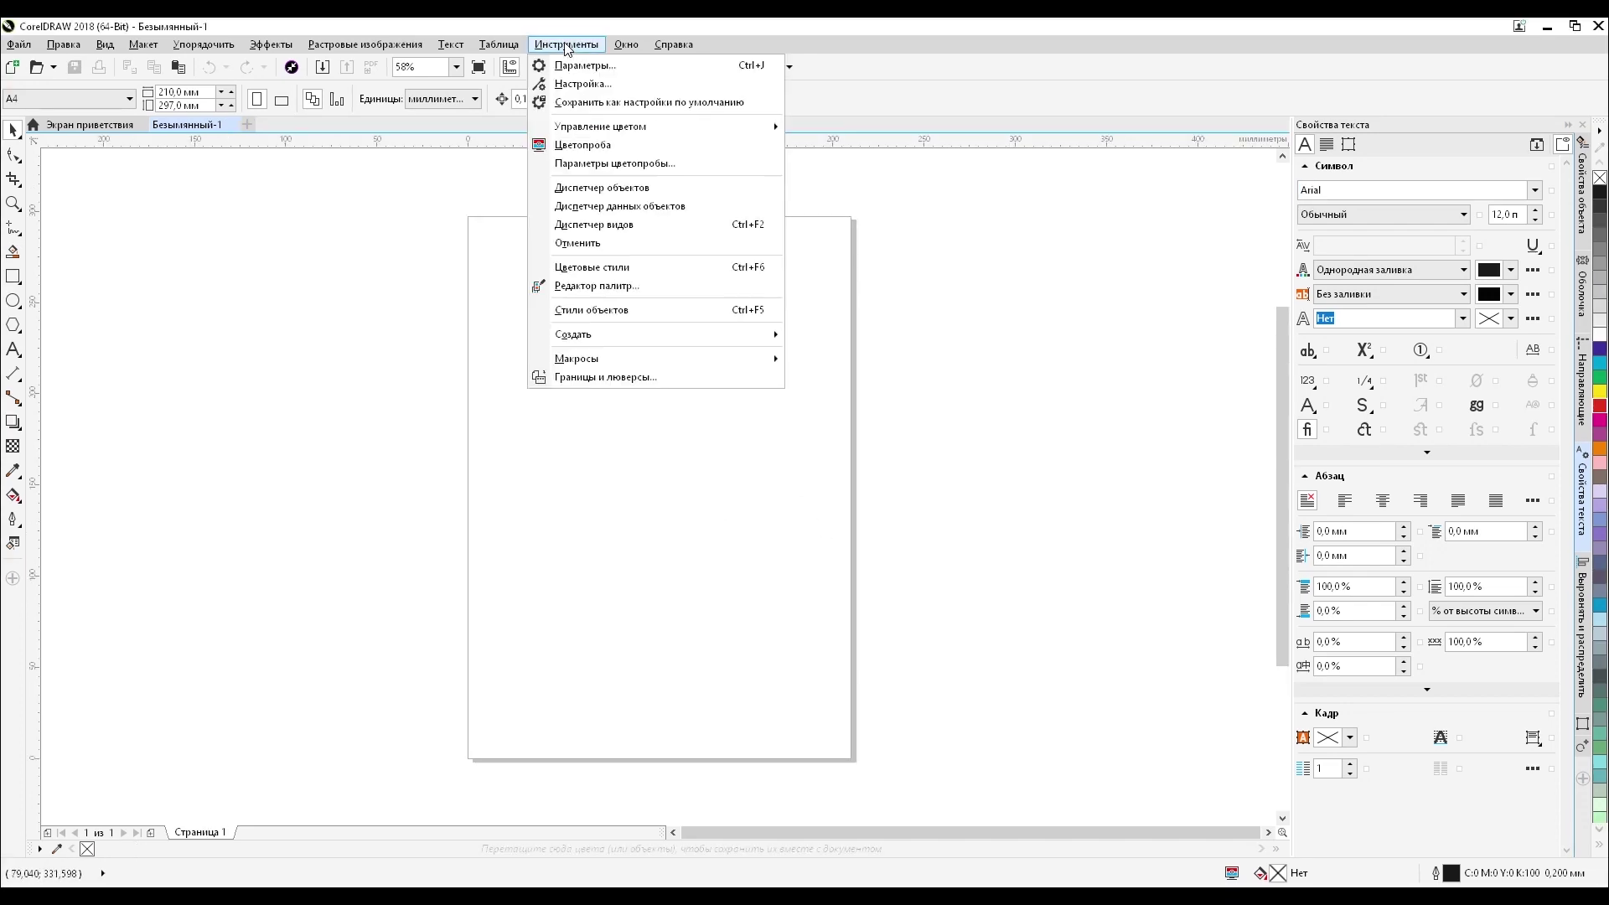
mouse_move(618, 360)
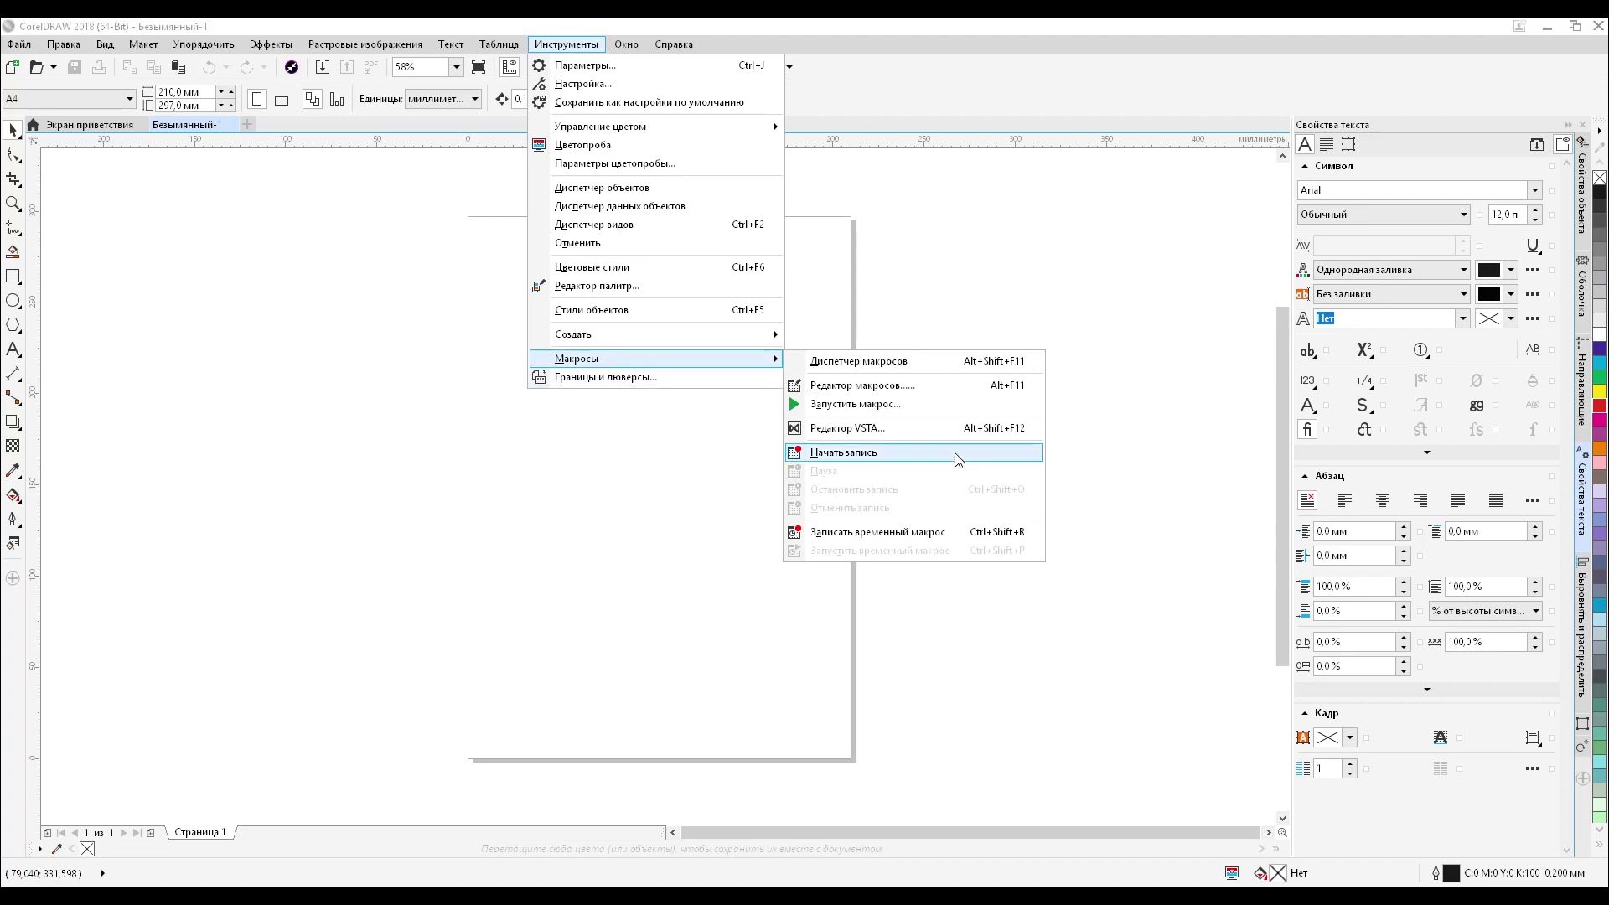
click(922, 406)
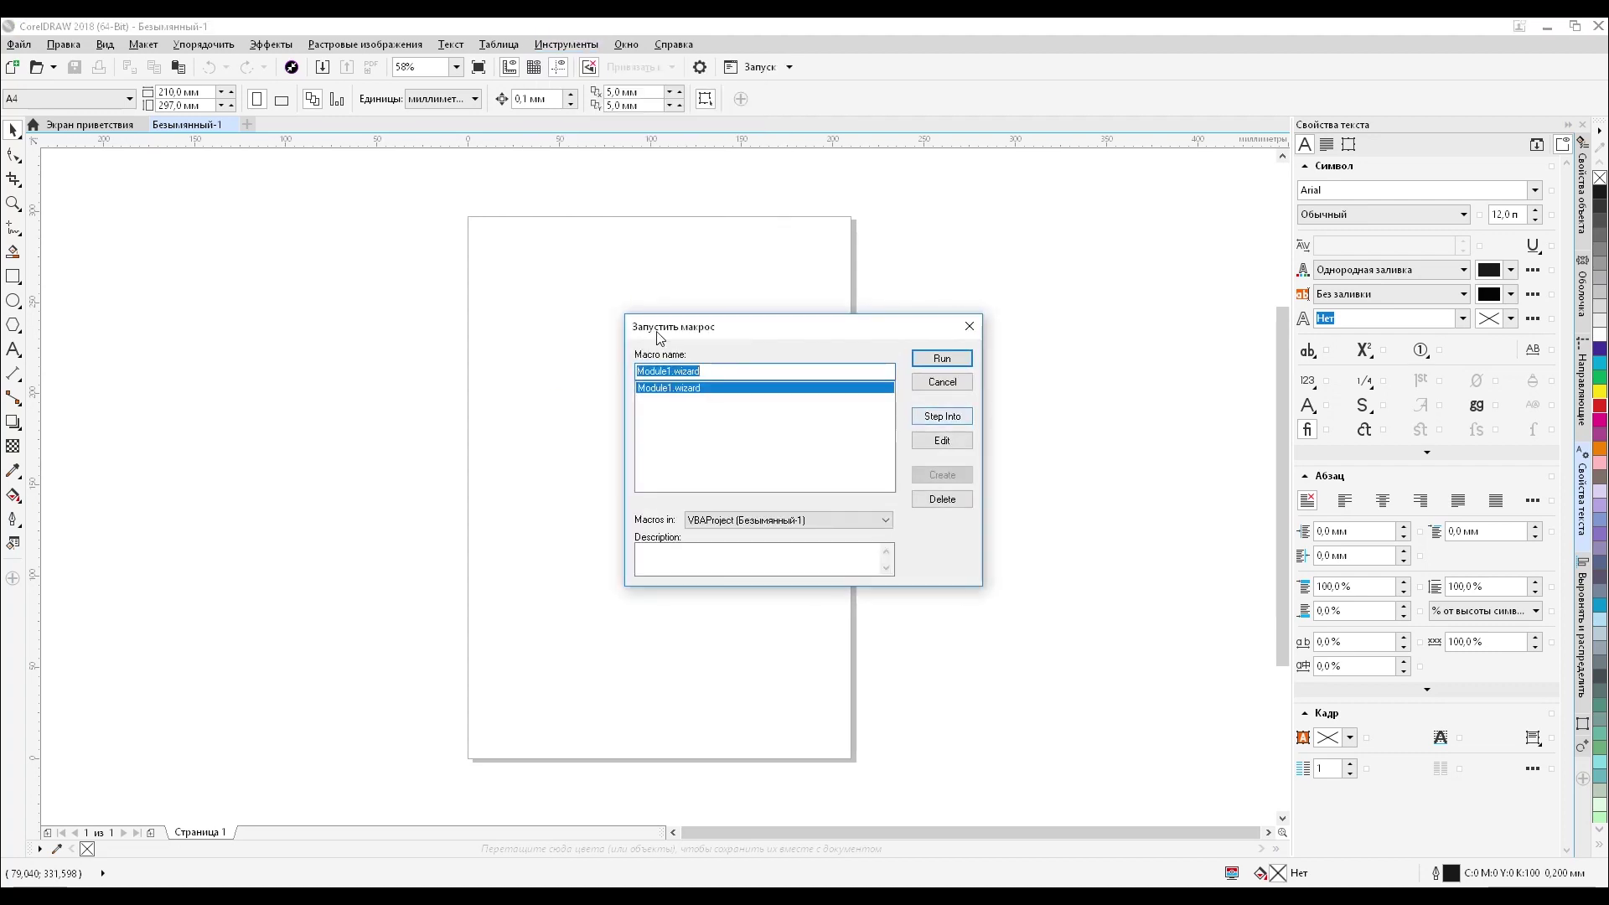
click(721, 371)
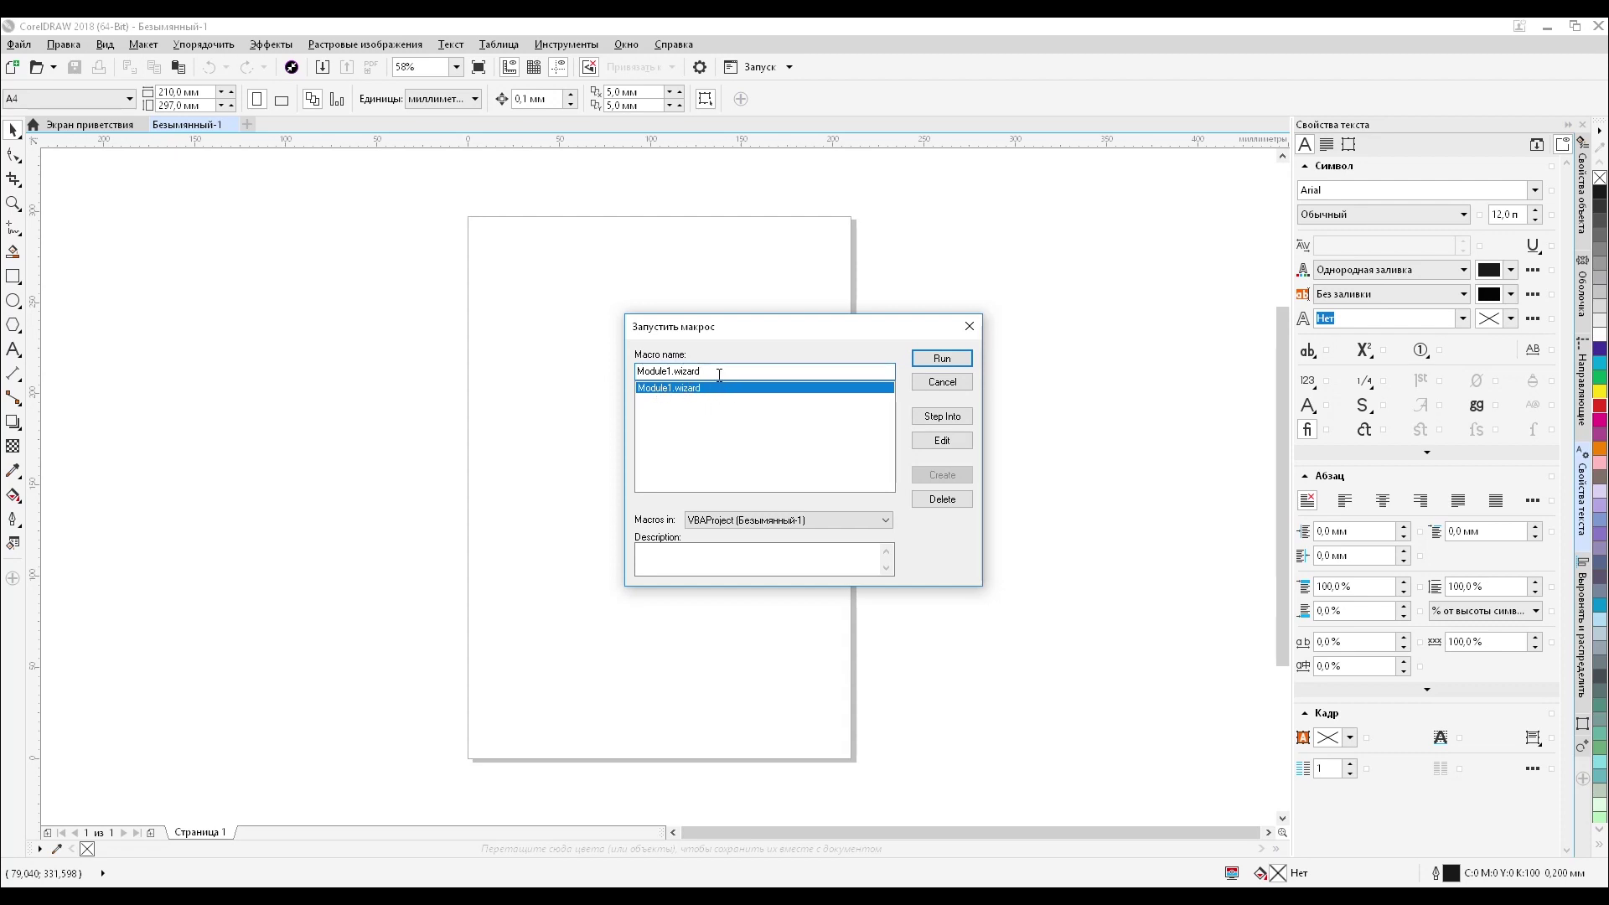
click(756, 521)
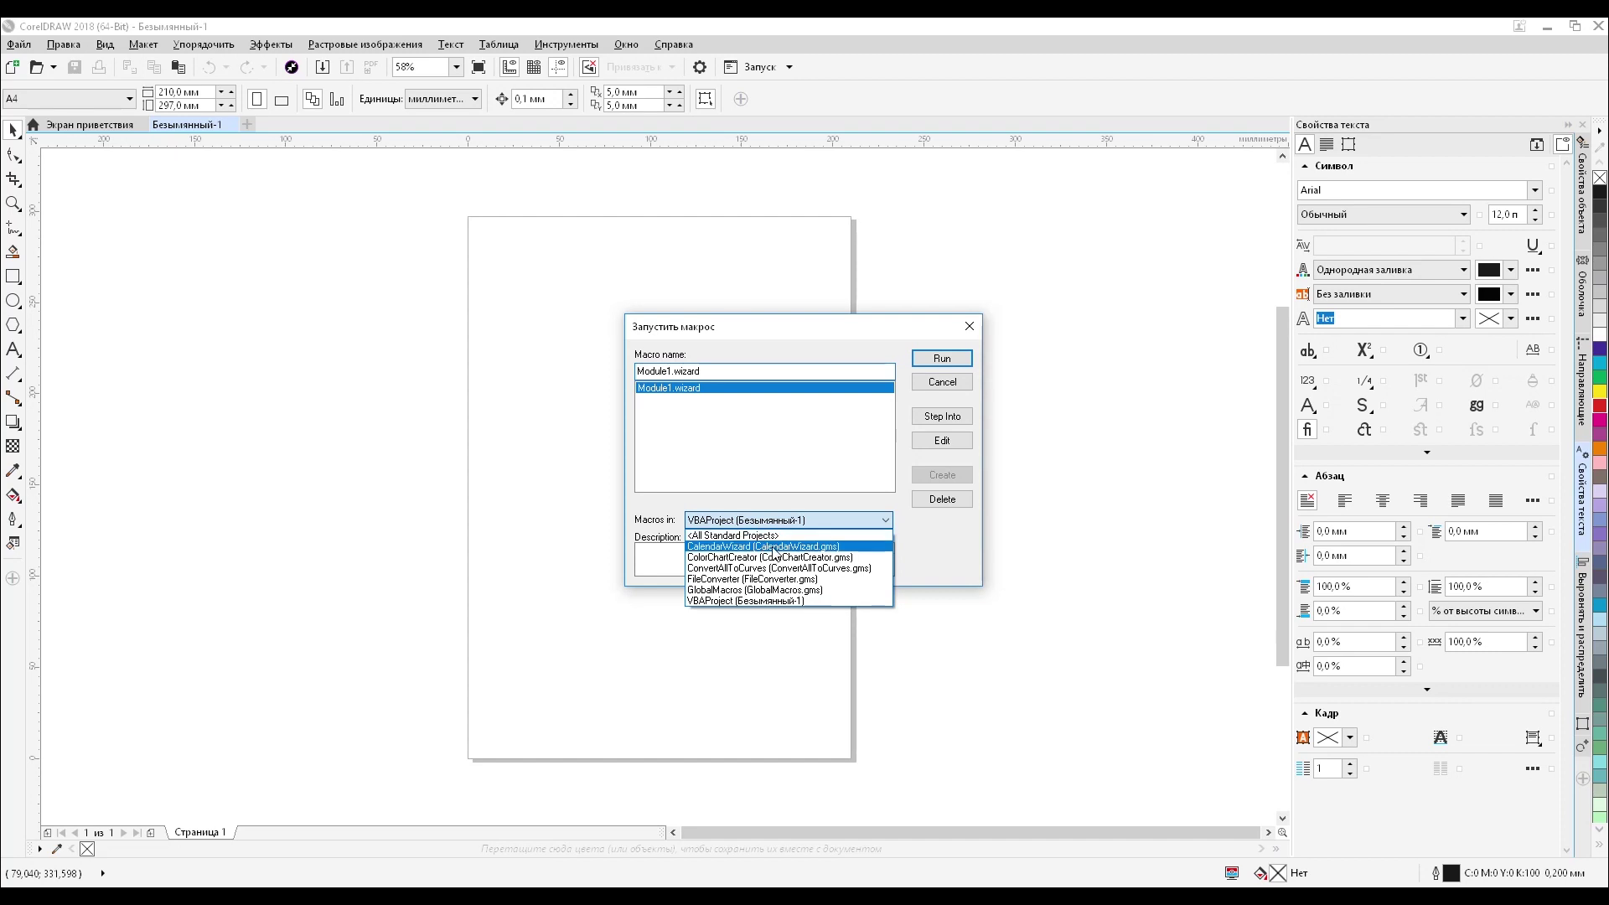
click(706, 548)
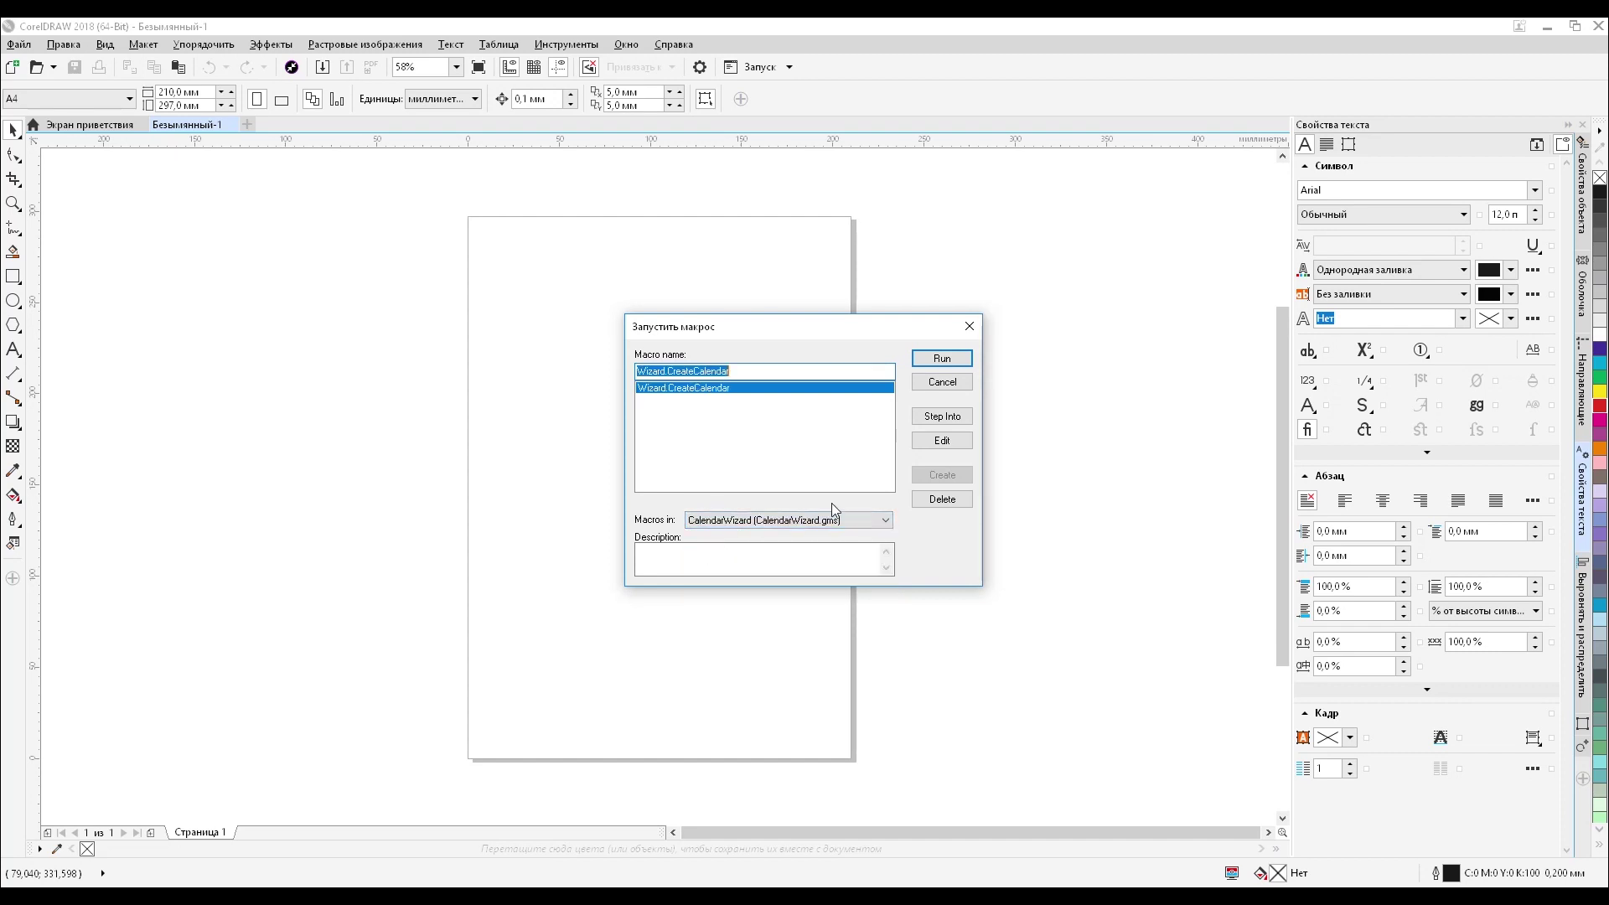
click(919, 366)
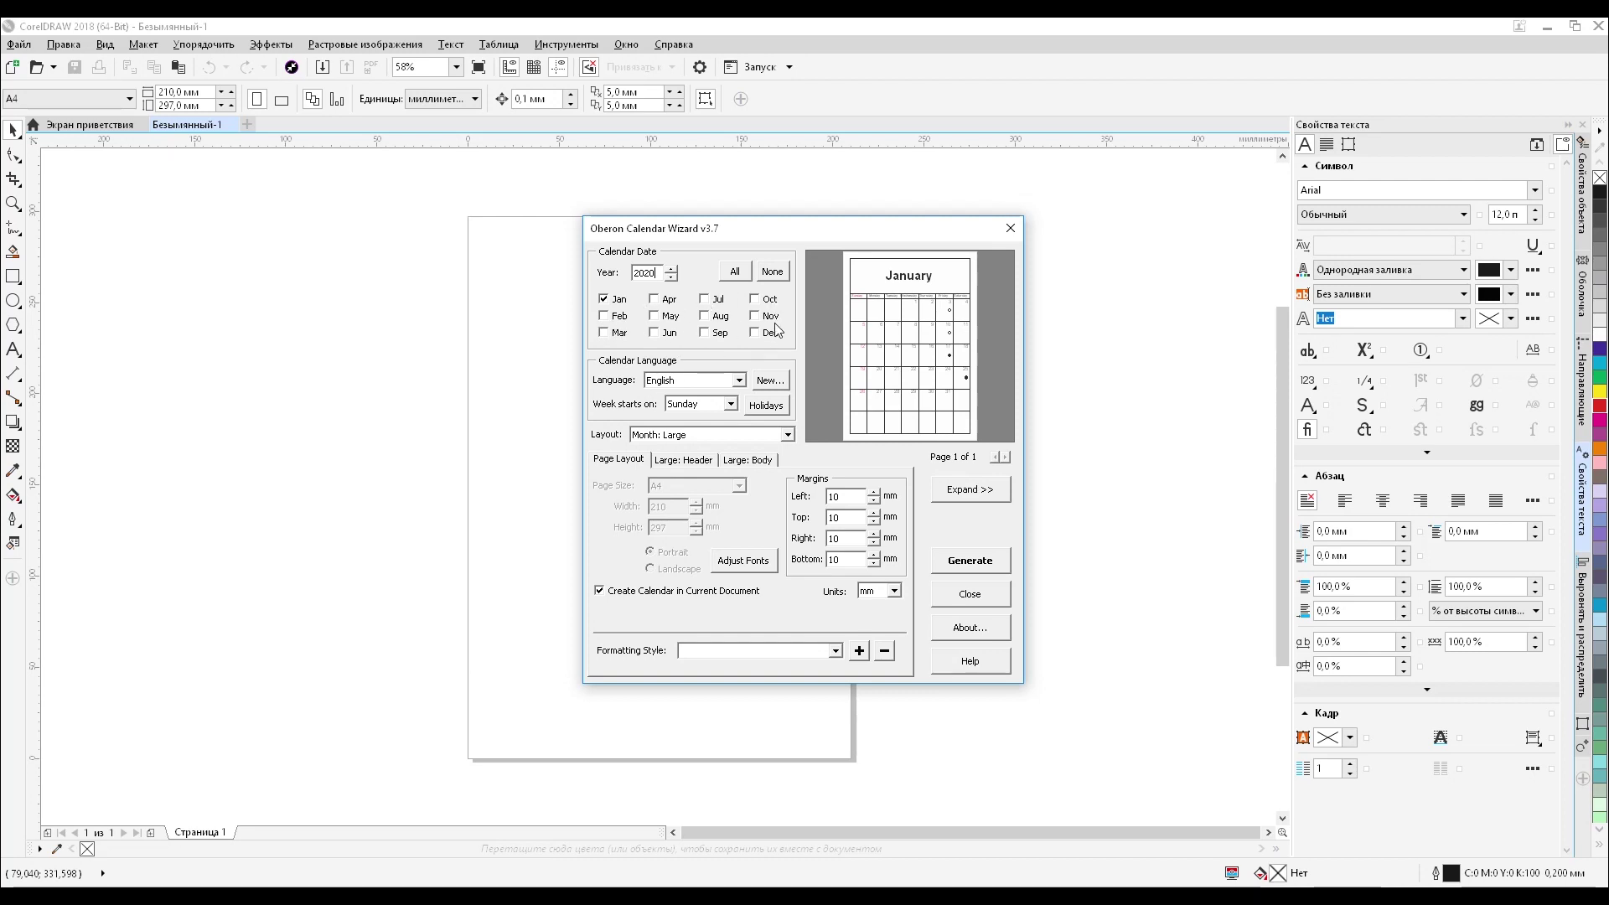
- Include all twelve months in the calendar
click(614, 316)
click(616, 333)
click(654, 316)
click(655, 299)
click(704, 316)
click(756, 318)
click(727, 278)
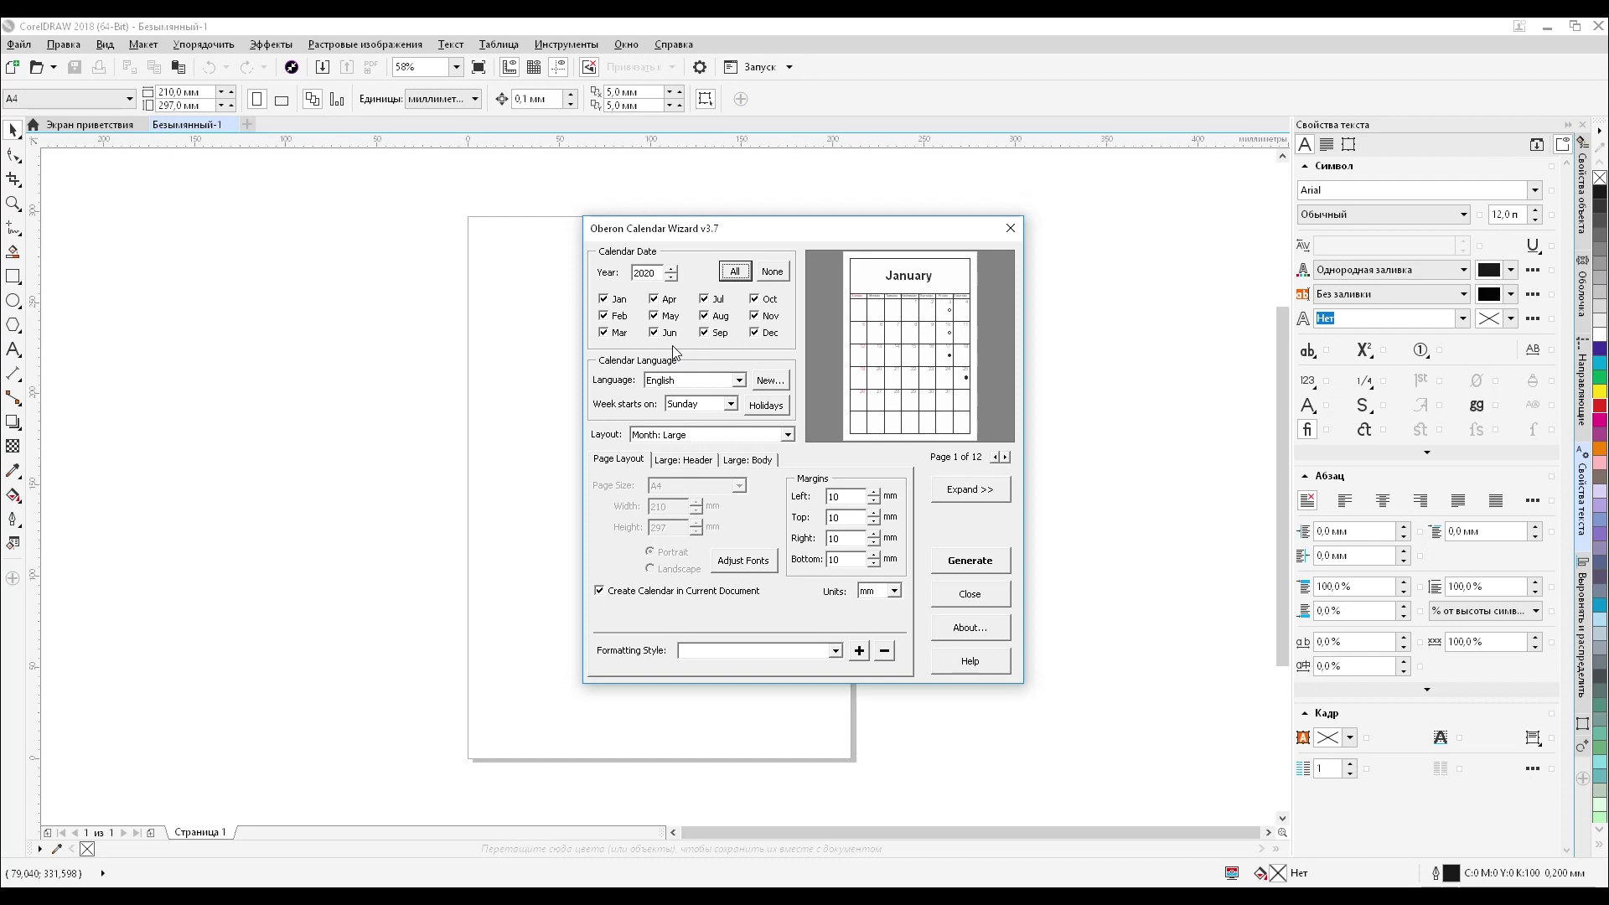
- Set the calendar language to Russian and the first day of the week to Monday
click(739, 380)
scroll(711, 449, down, 3)
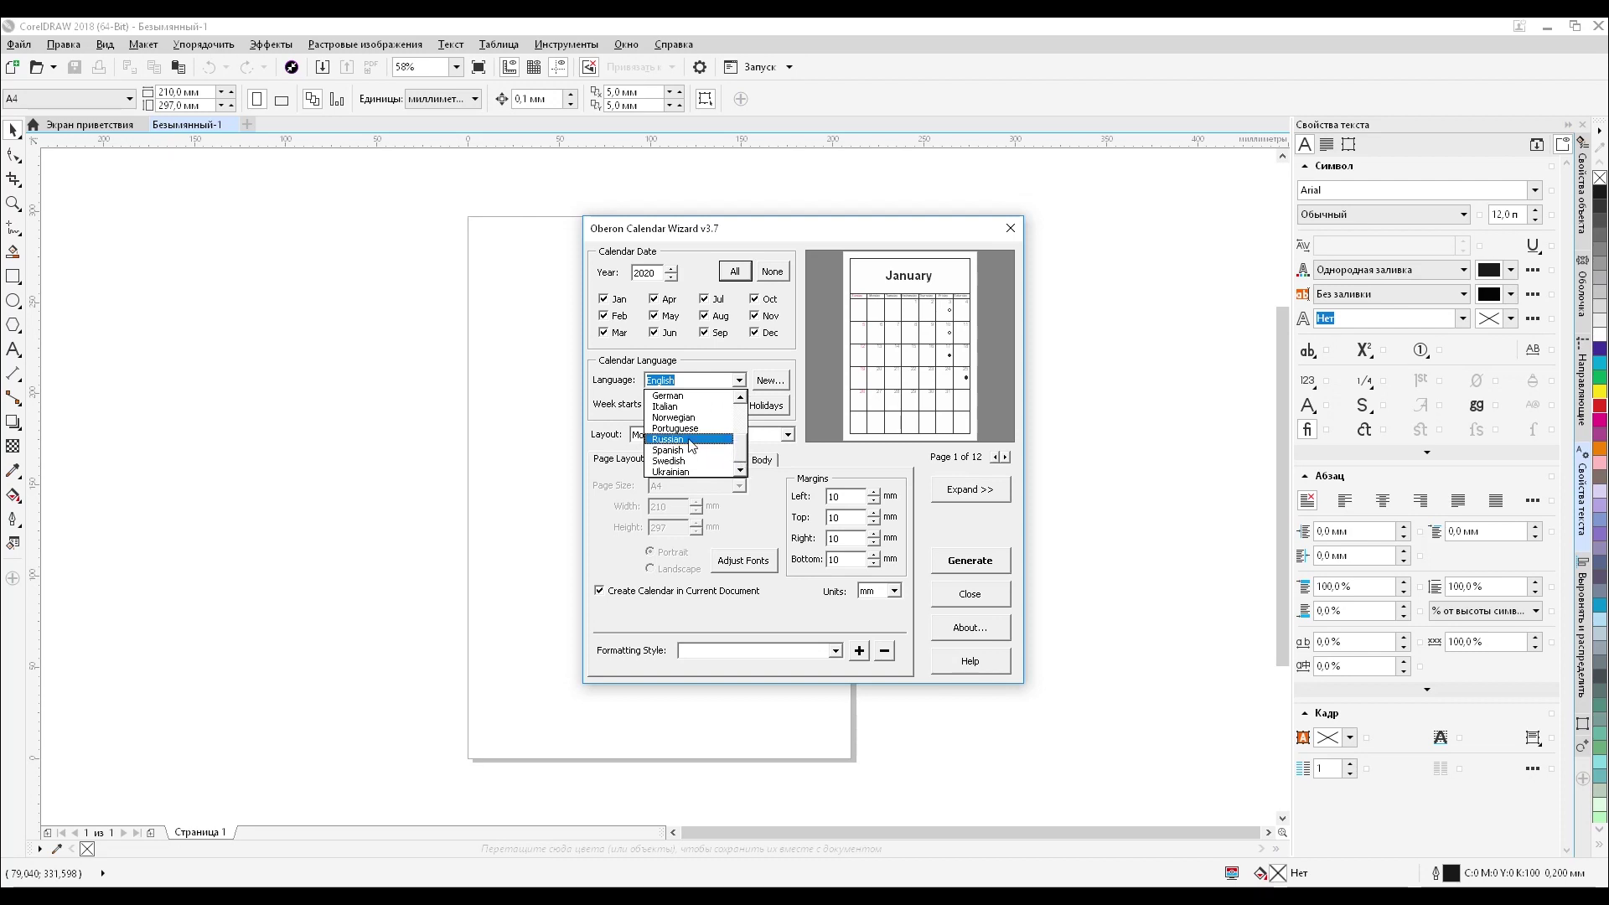
click(691, 440)
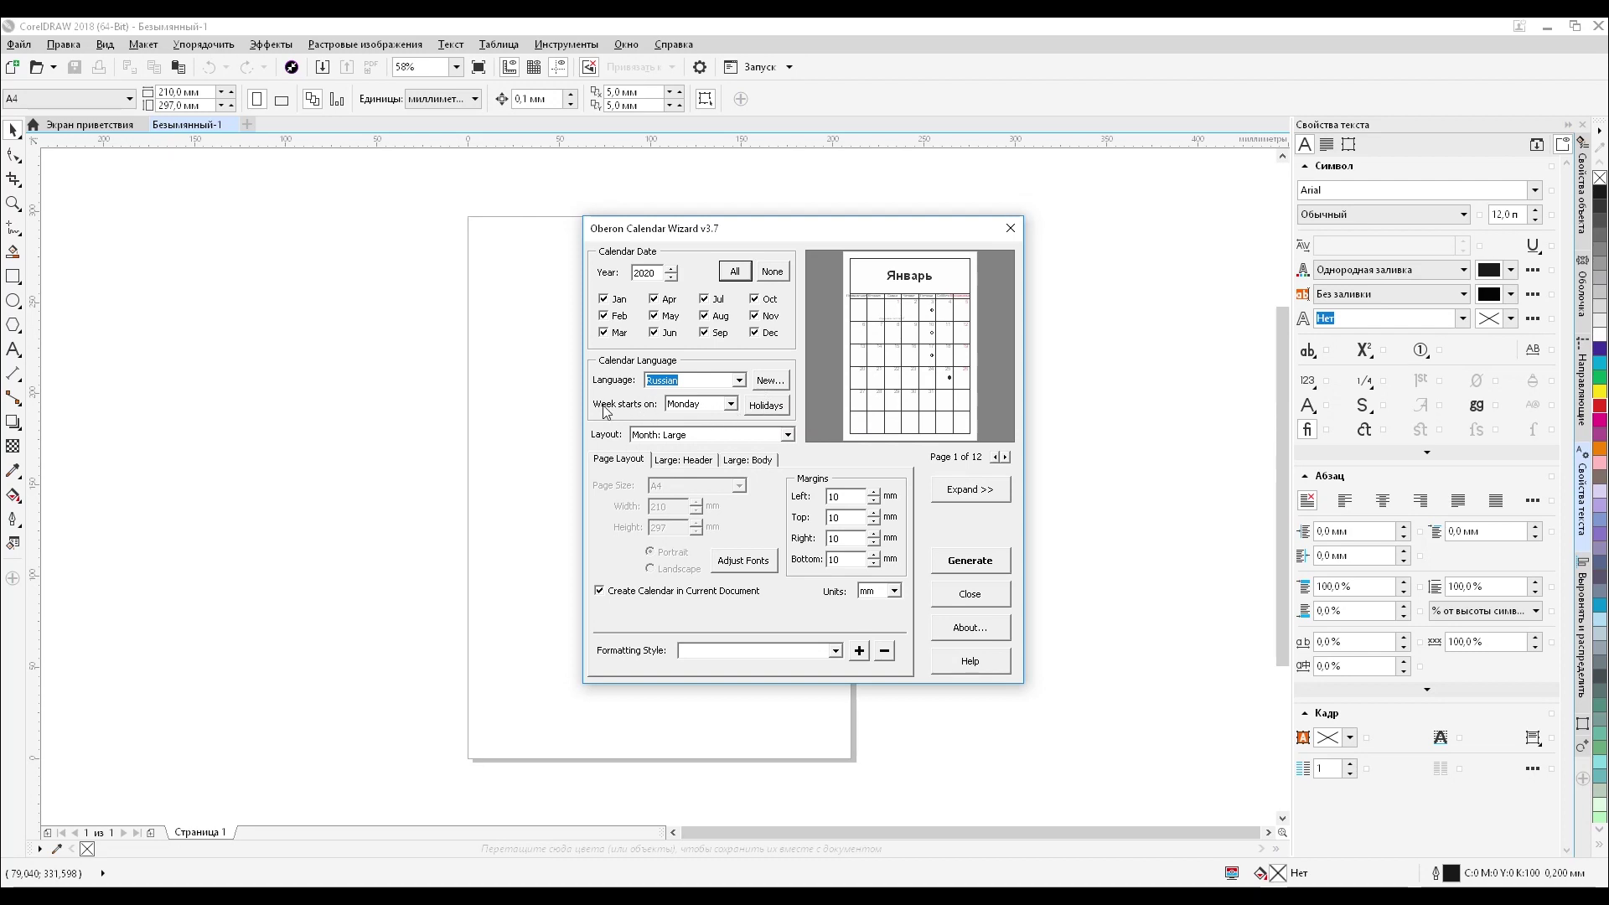
click(731, 405)
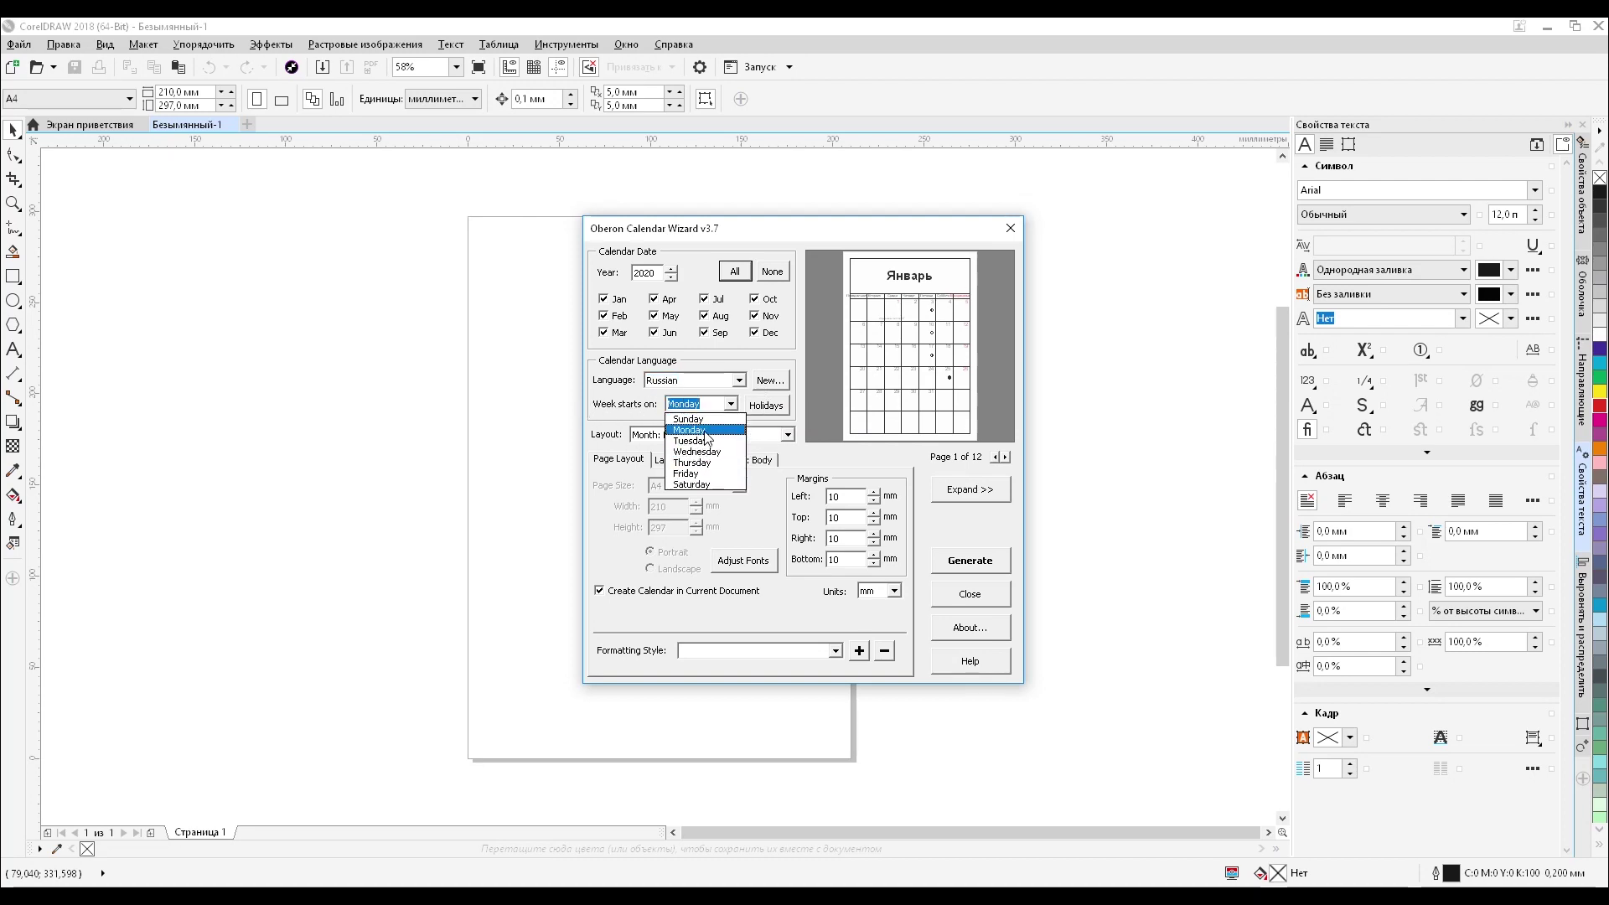
click(706, 431)
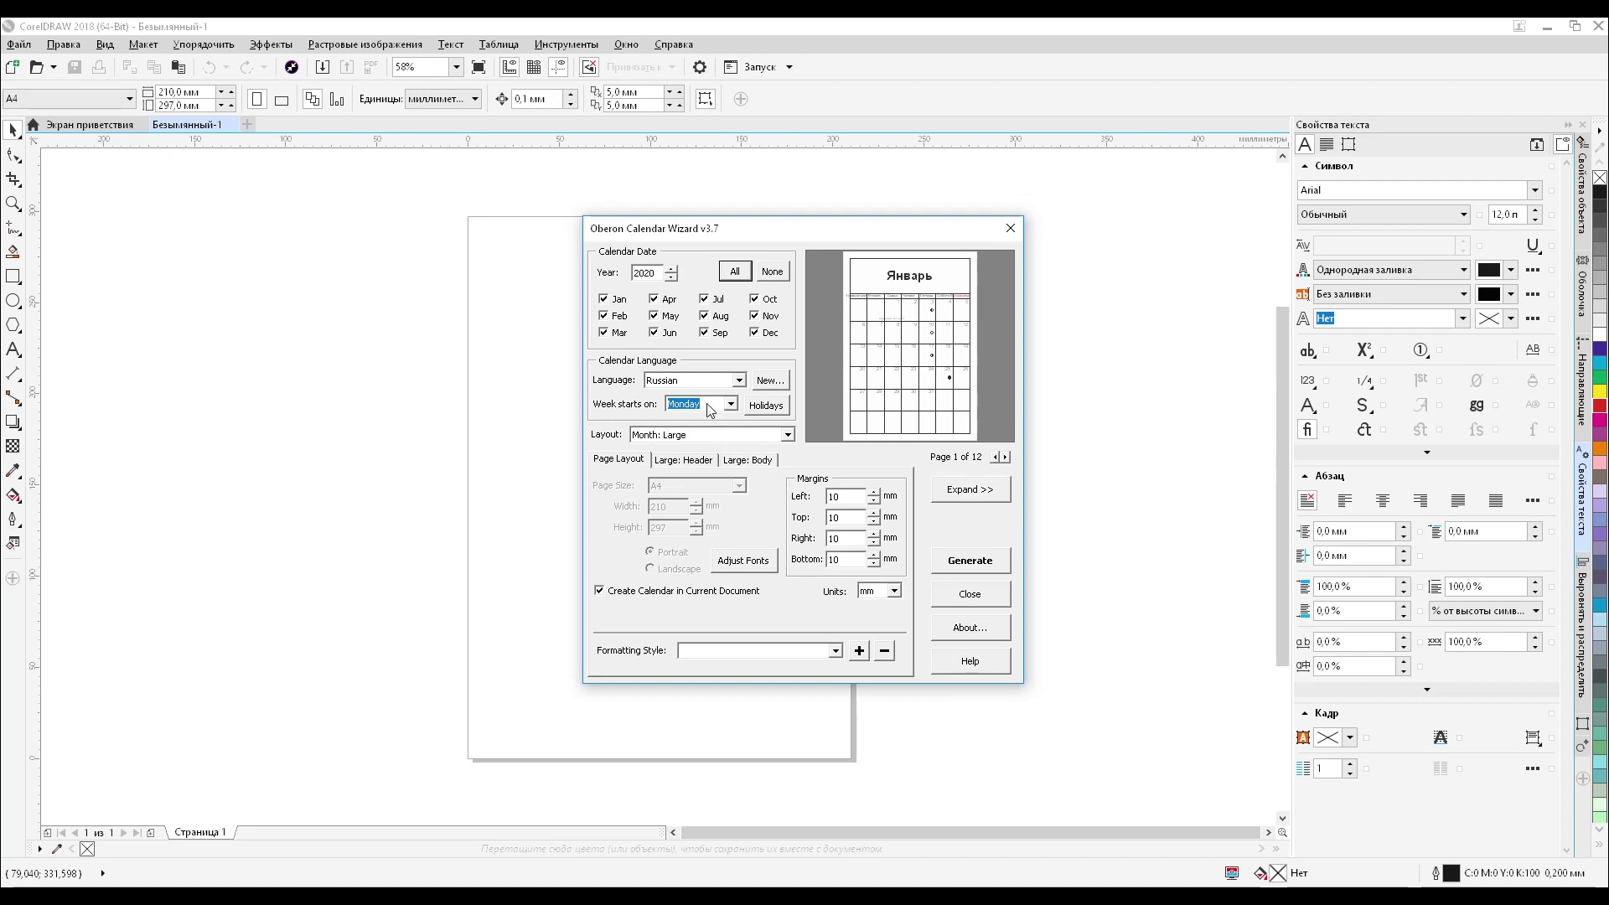
click(711, 409)
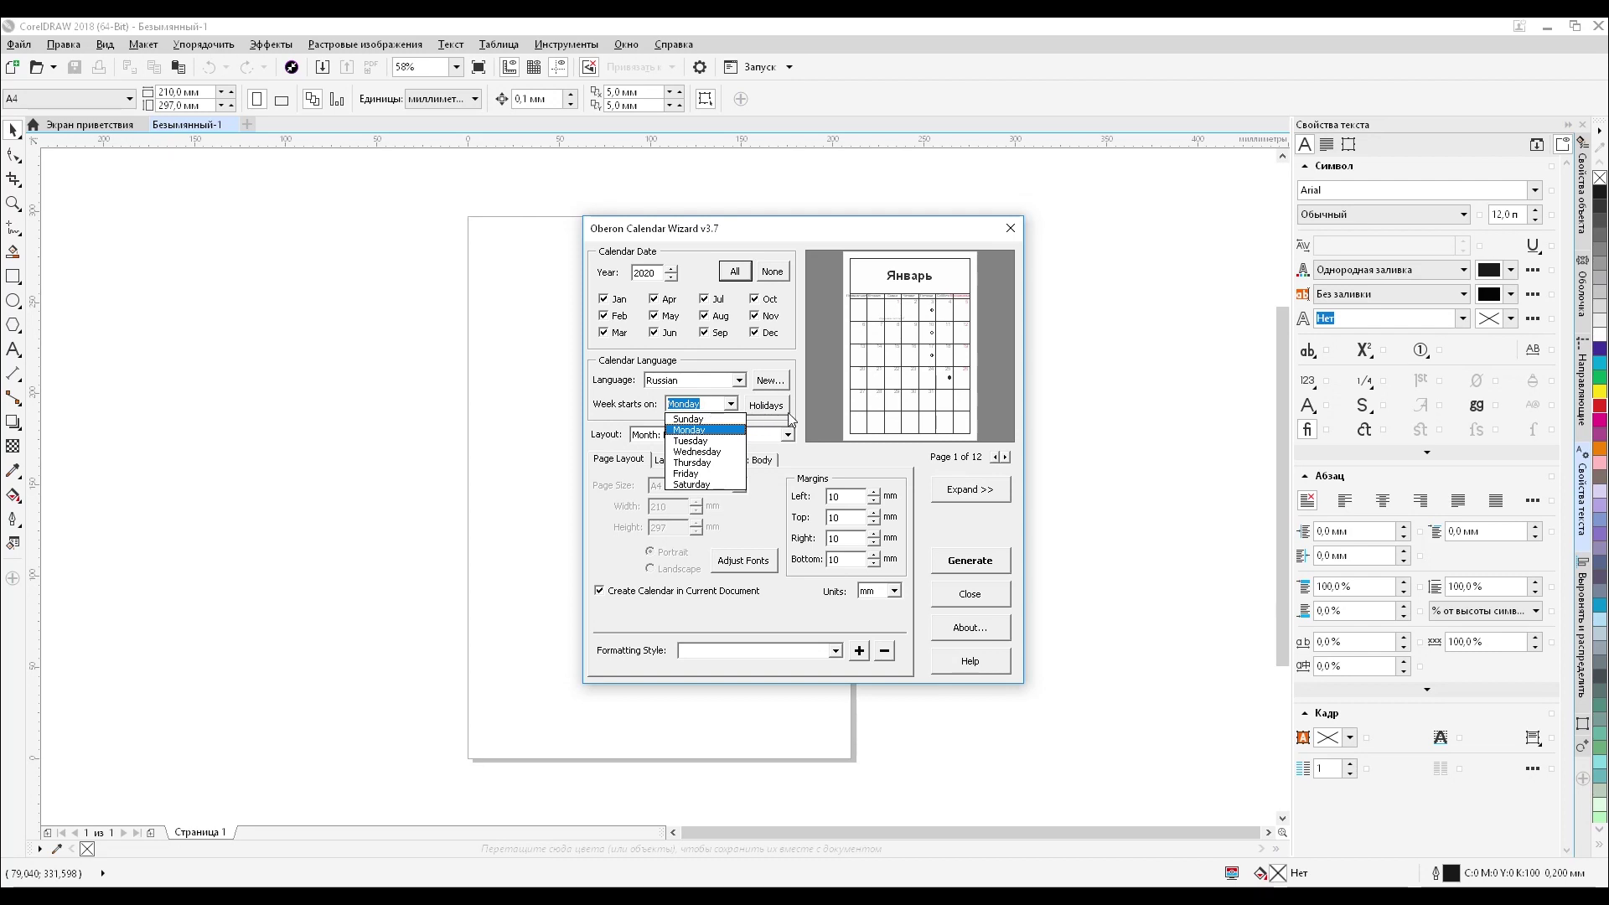
- Examine the month, day and name of the January 1 entry in the Russian holiday definitions, and close them without changes
click(781, 410)
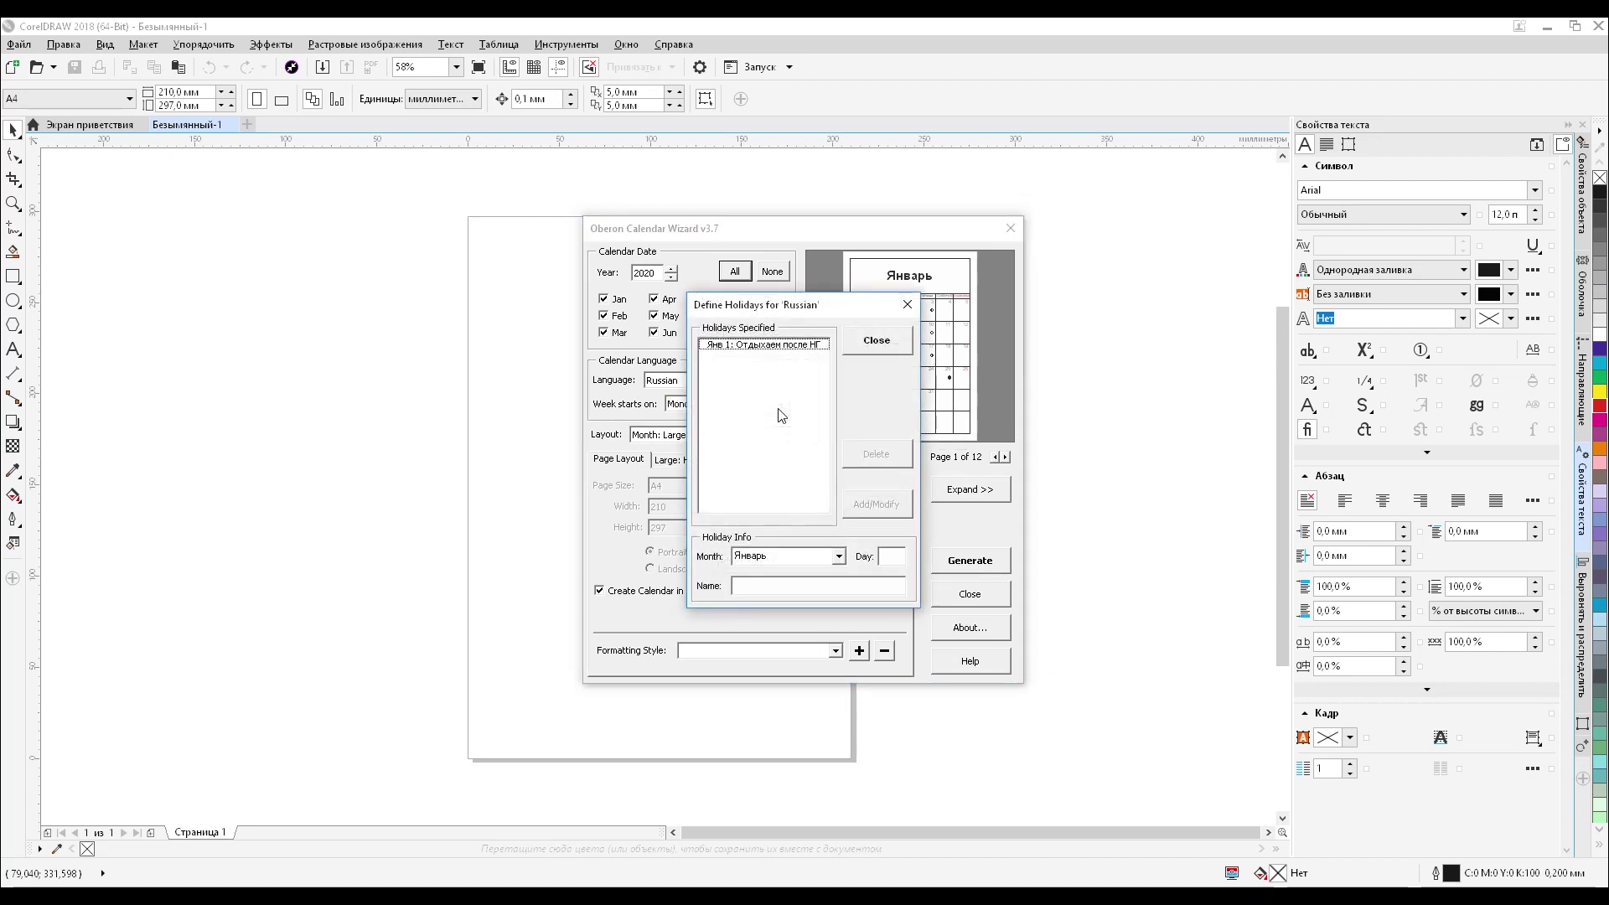
click(741, 346)
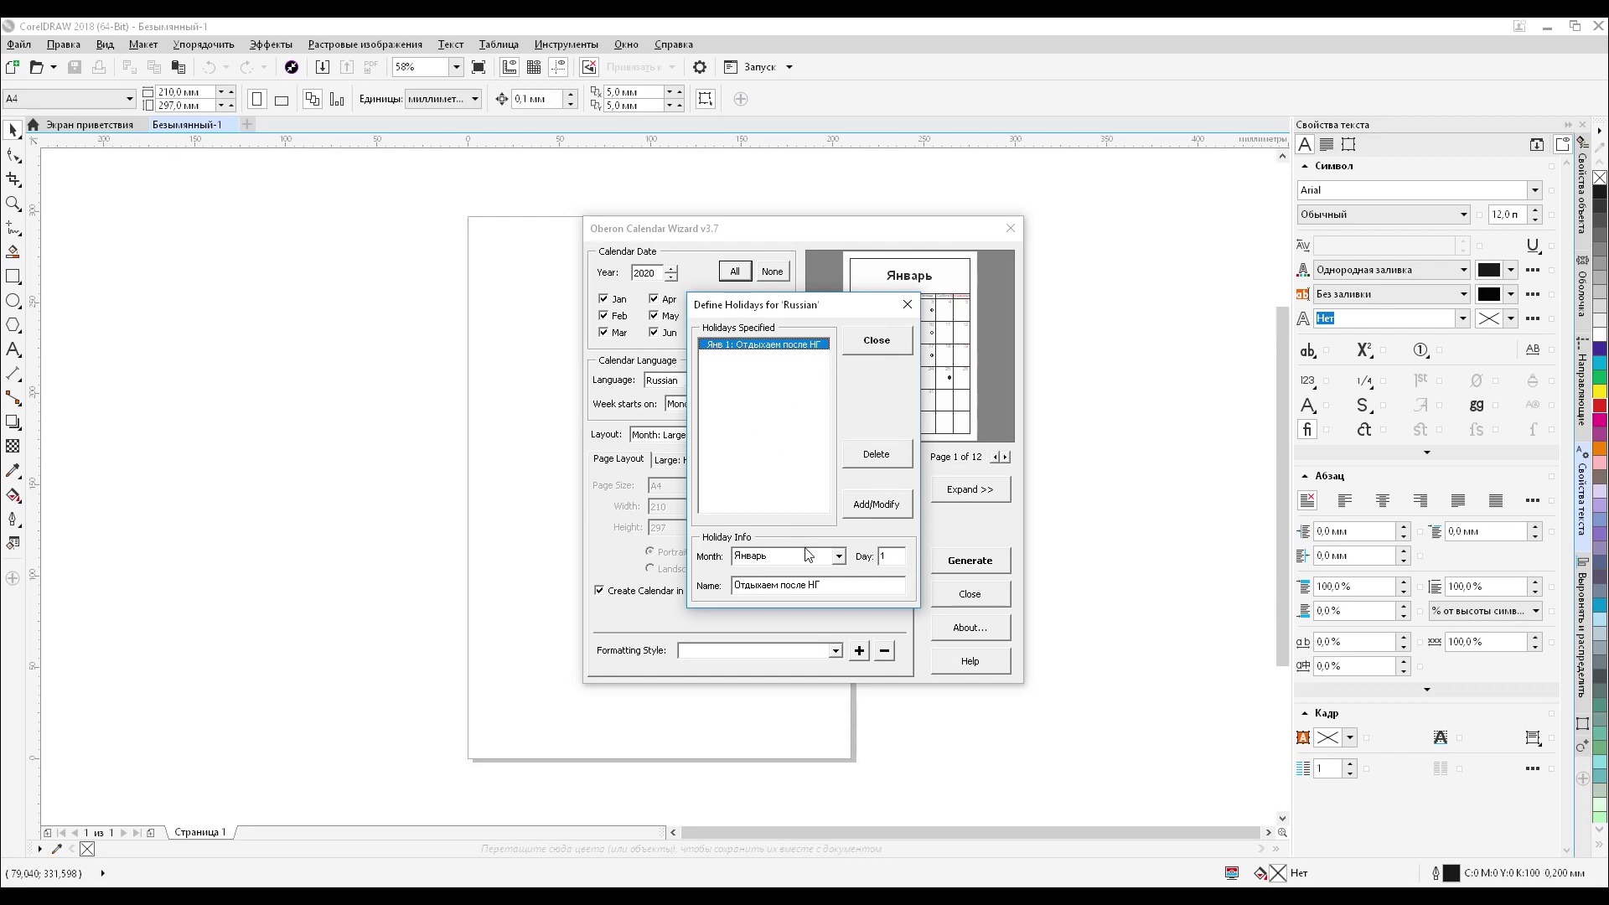
click(840, 559)
click(841, 561)
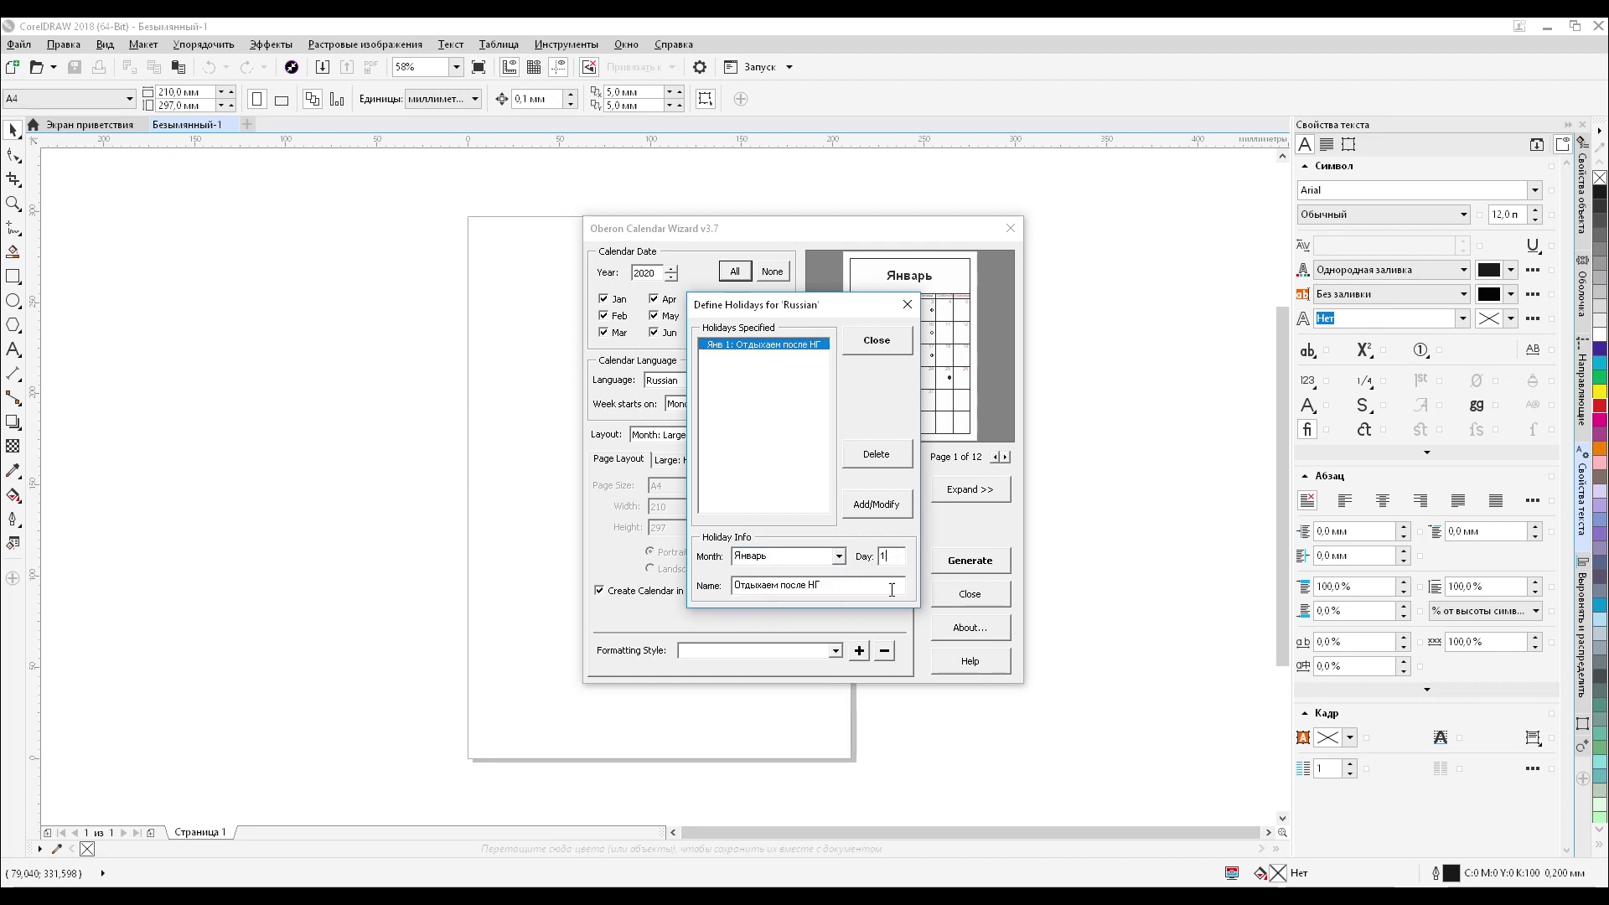
click(837, 584)
drag(843, 585, 680, 591)
click(850, 345)
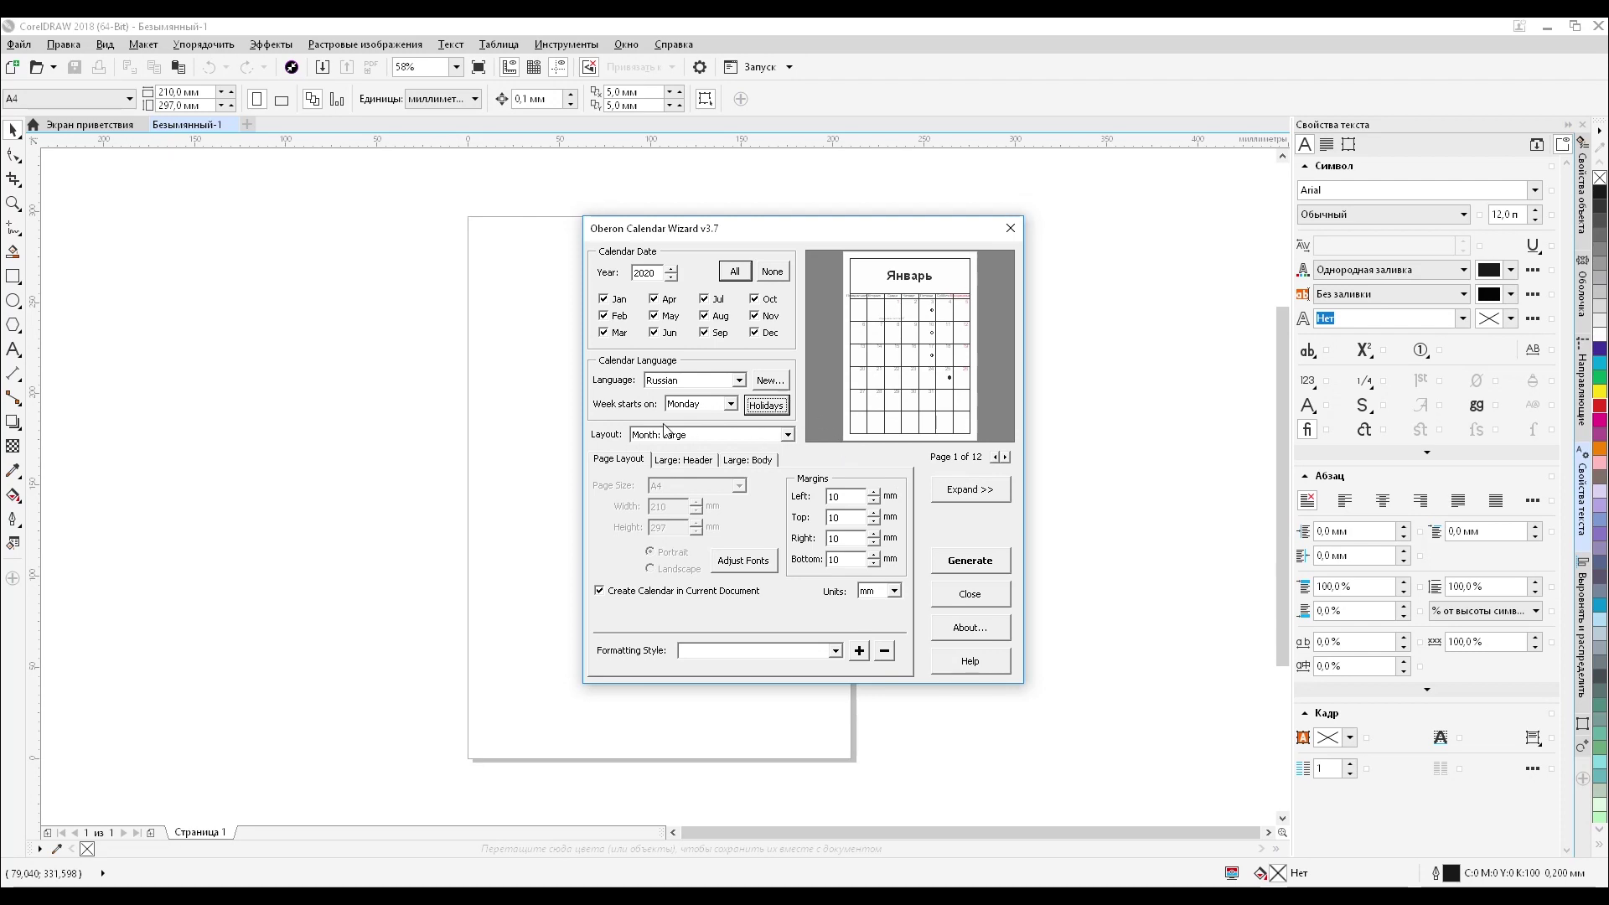
- Preview several layouts, including Month: Large + 2 Small and Year: Image + 12 Small variants, and return to Month: Large
click(787, 435)
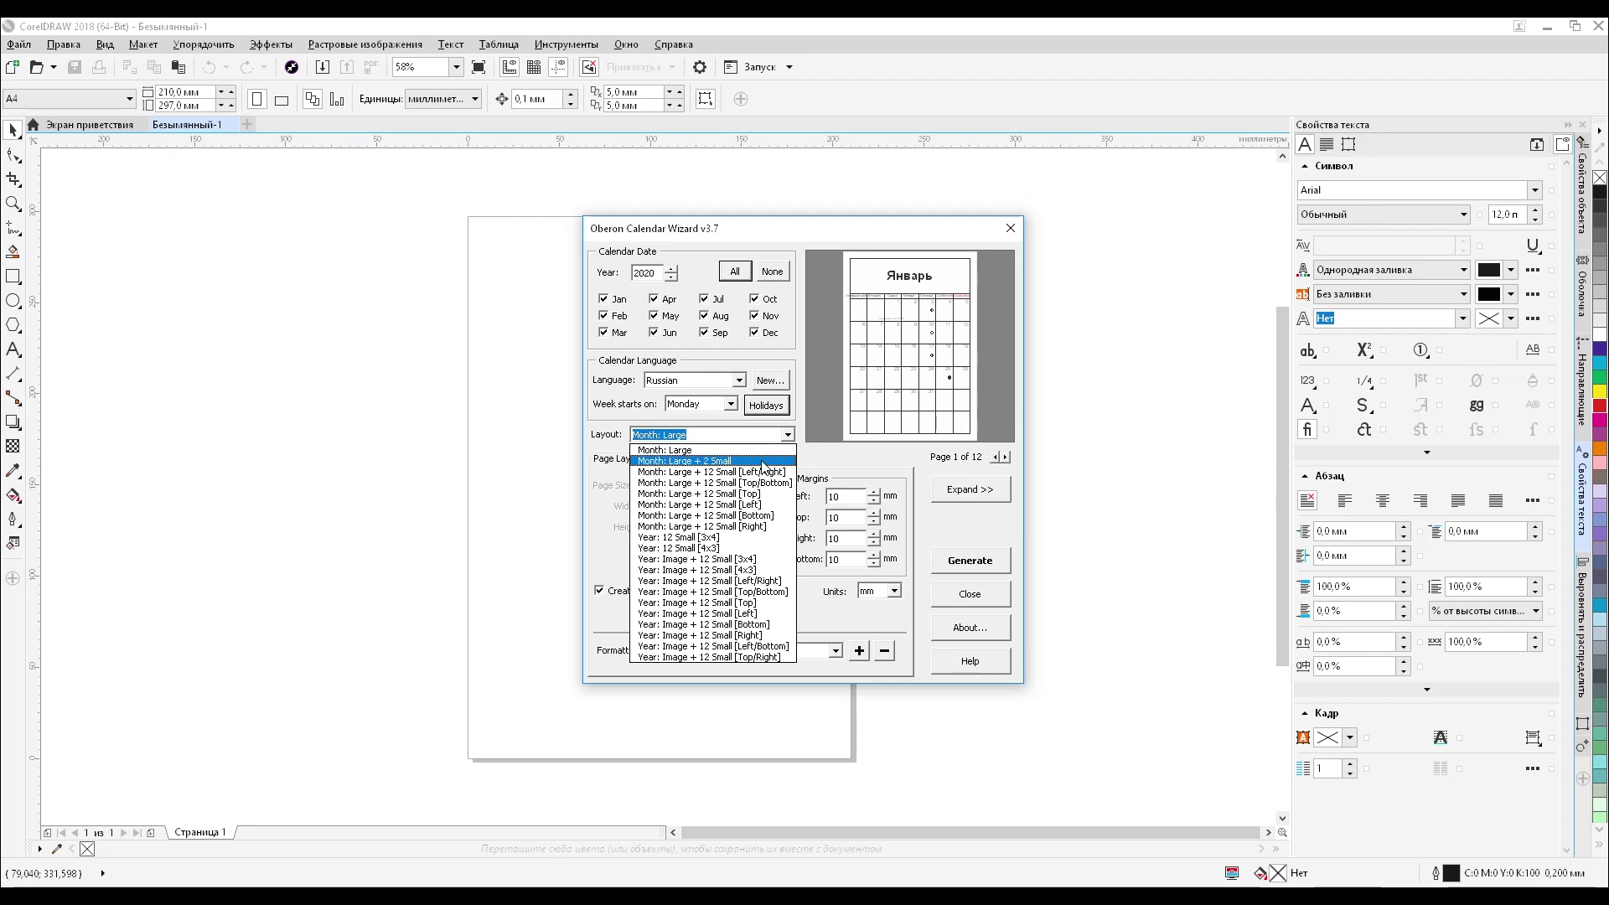
click(764, 462)
click(789, 435)
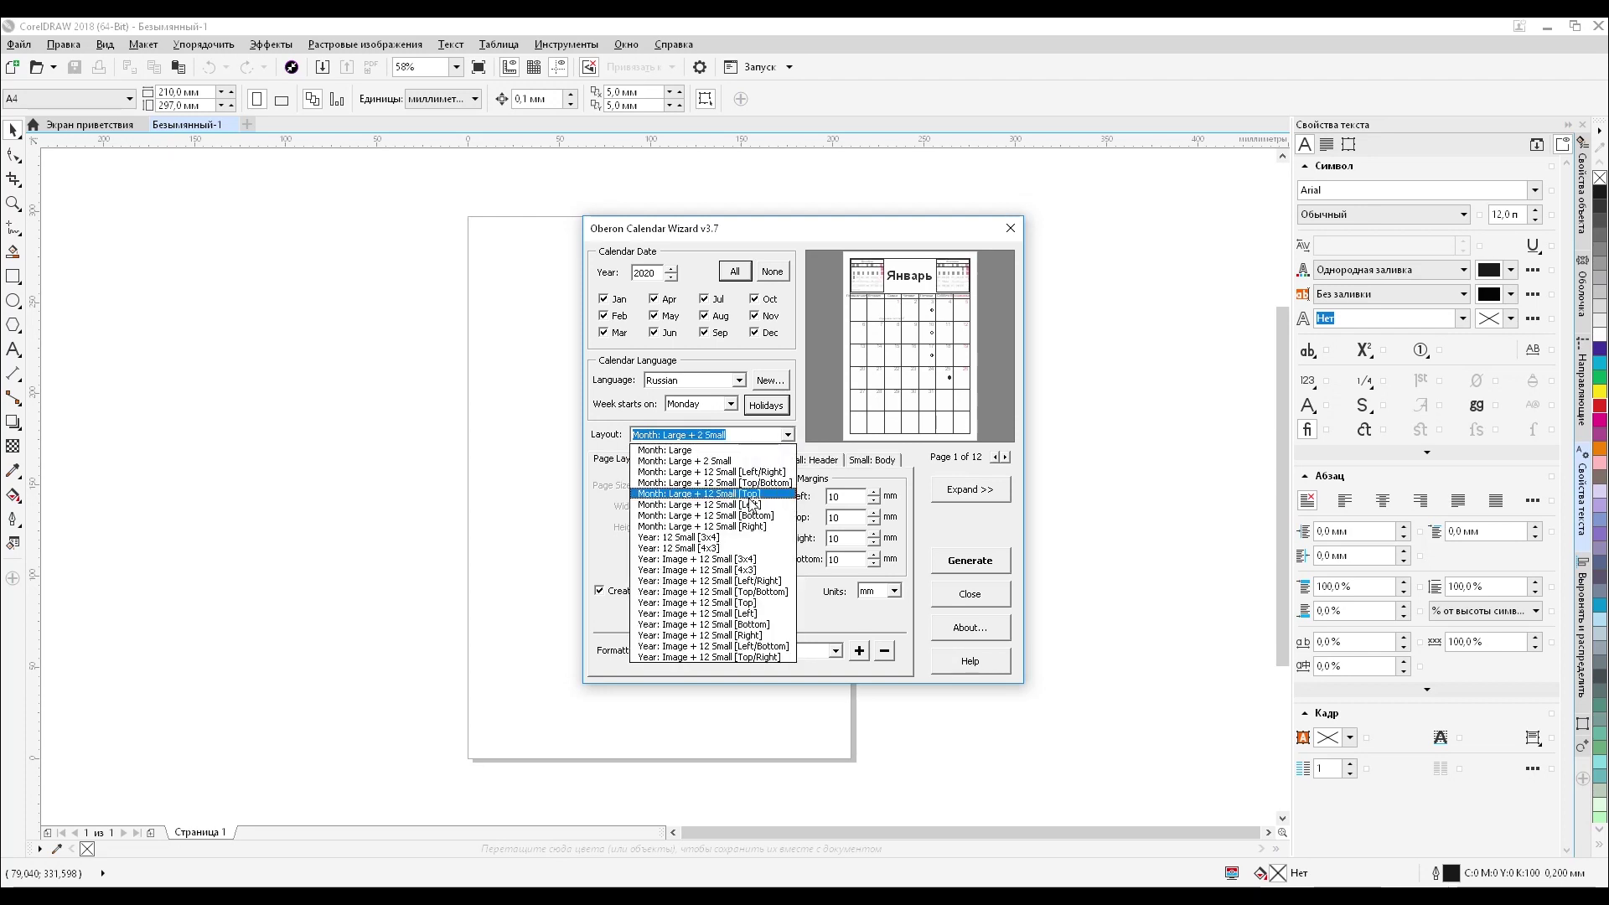
click(753, 501)
click(789, 435)
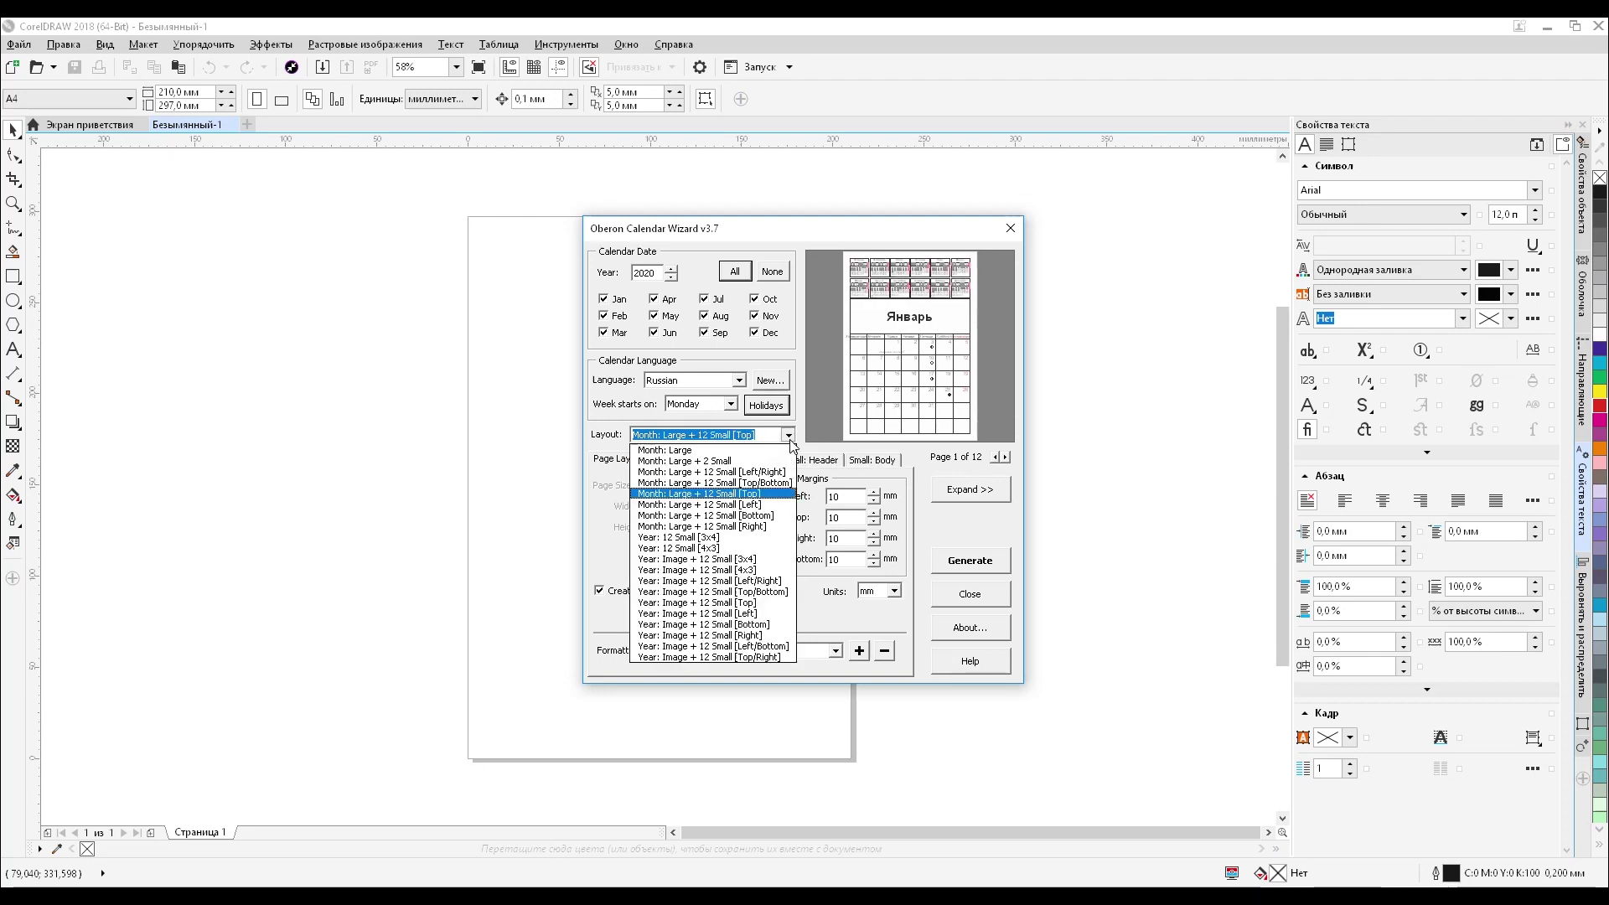
click(727, 563)
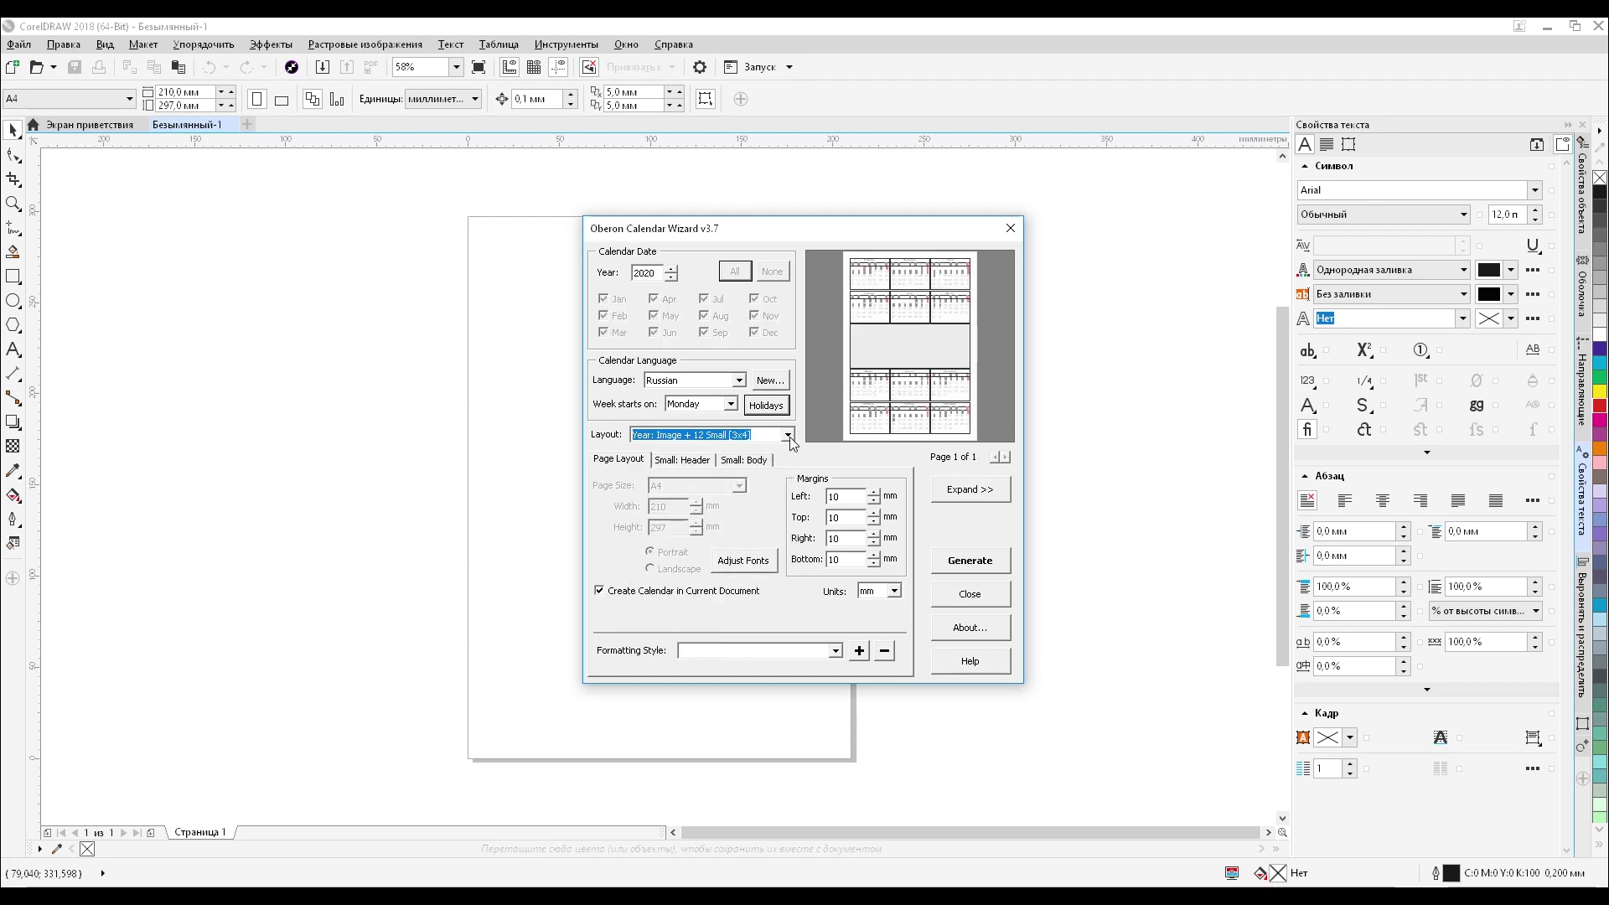
click(786, 436)
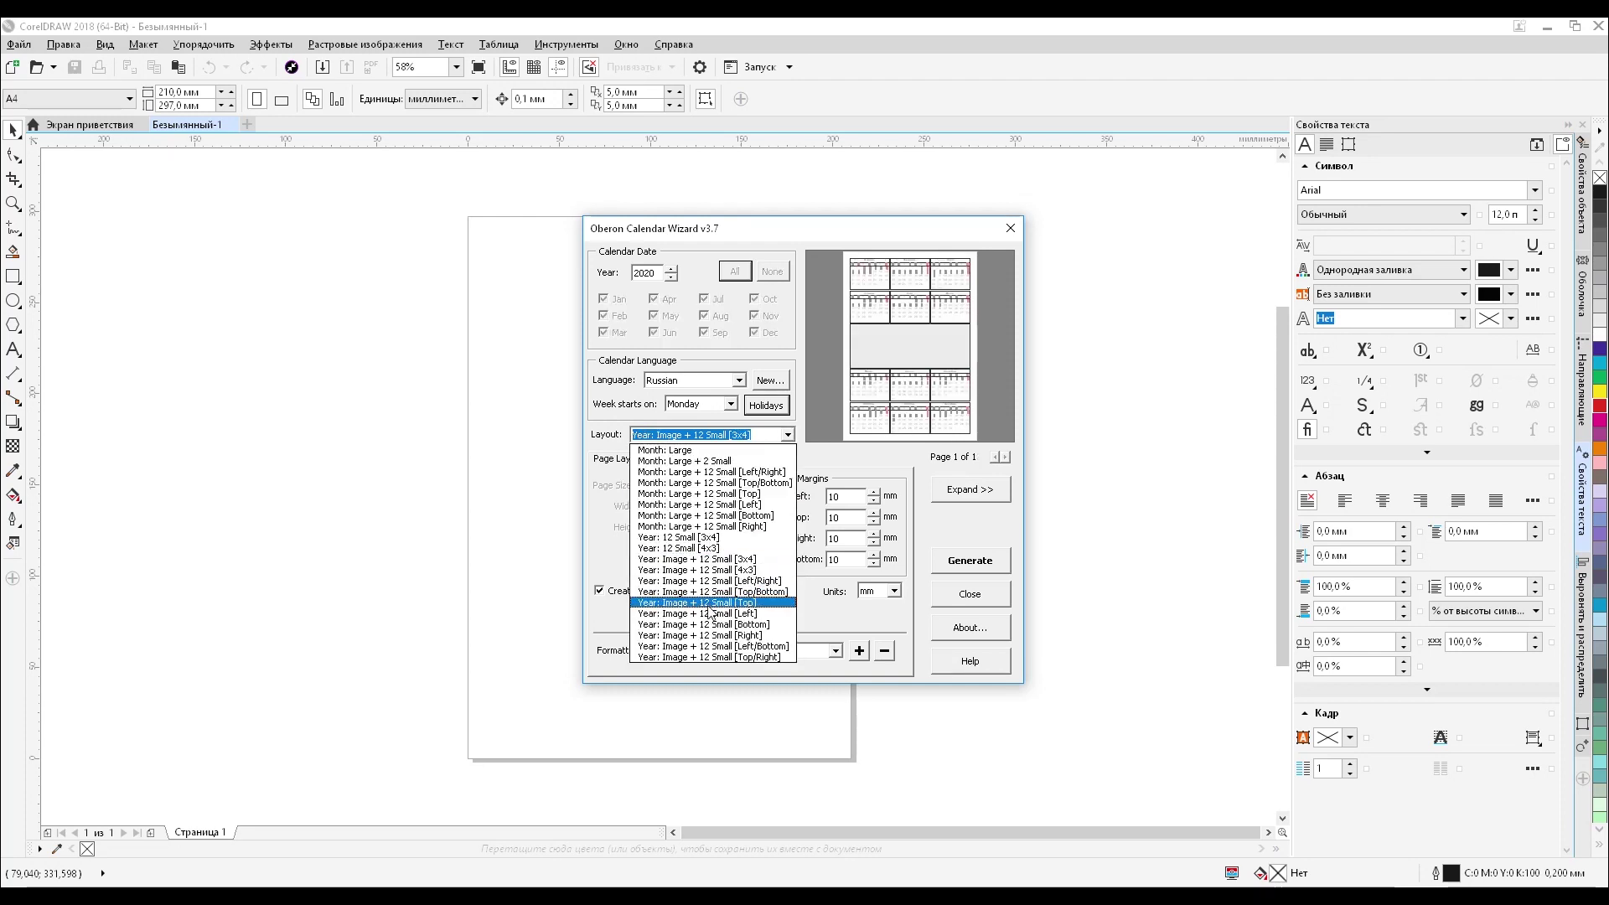
click(710, 605)
click(786, 436)
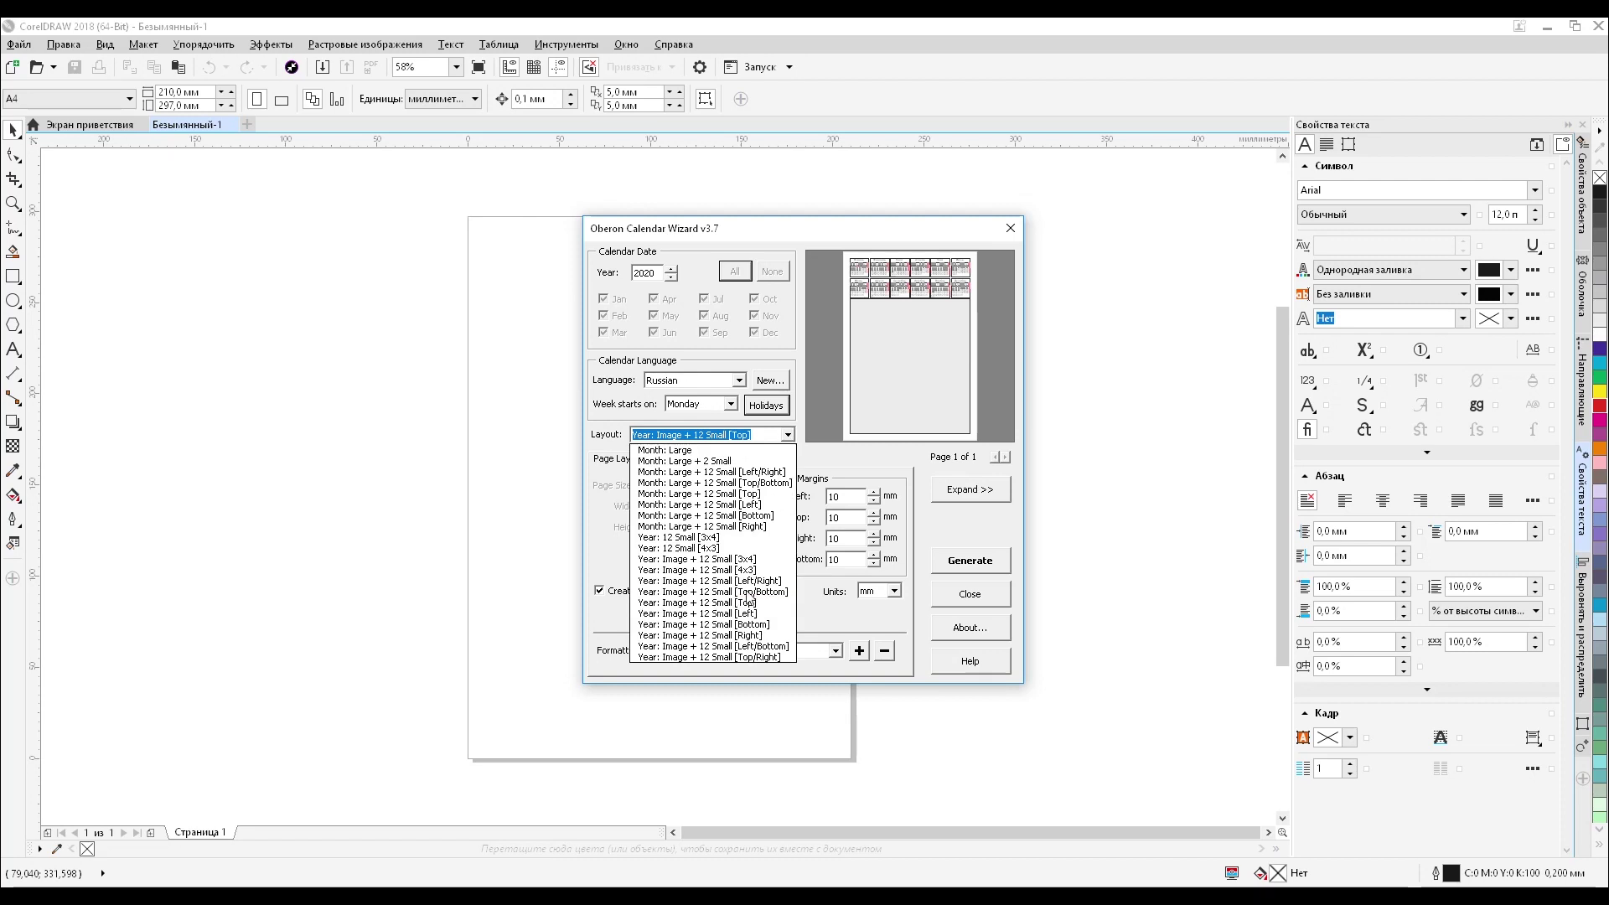
click(746, 622)
click(788, 436)
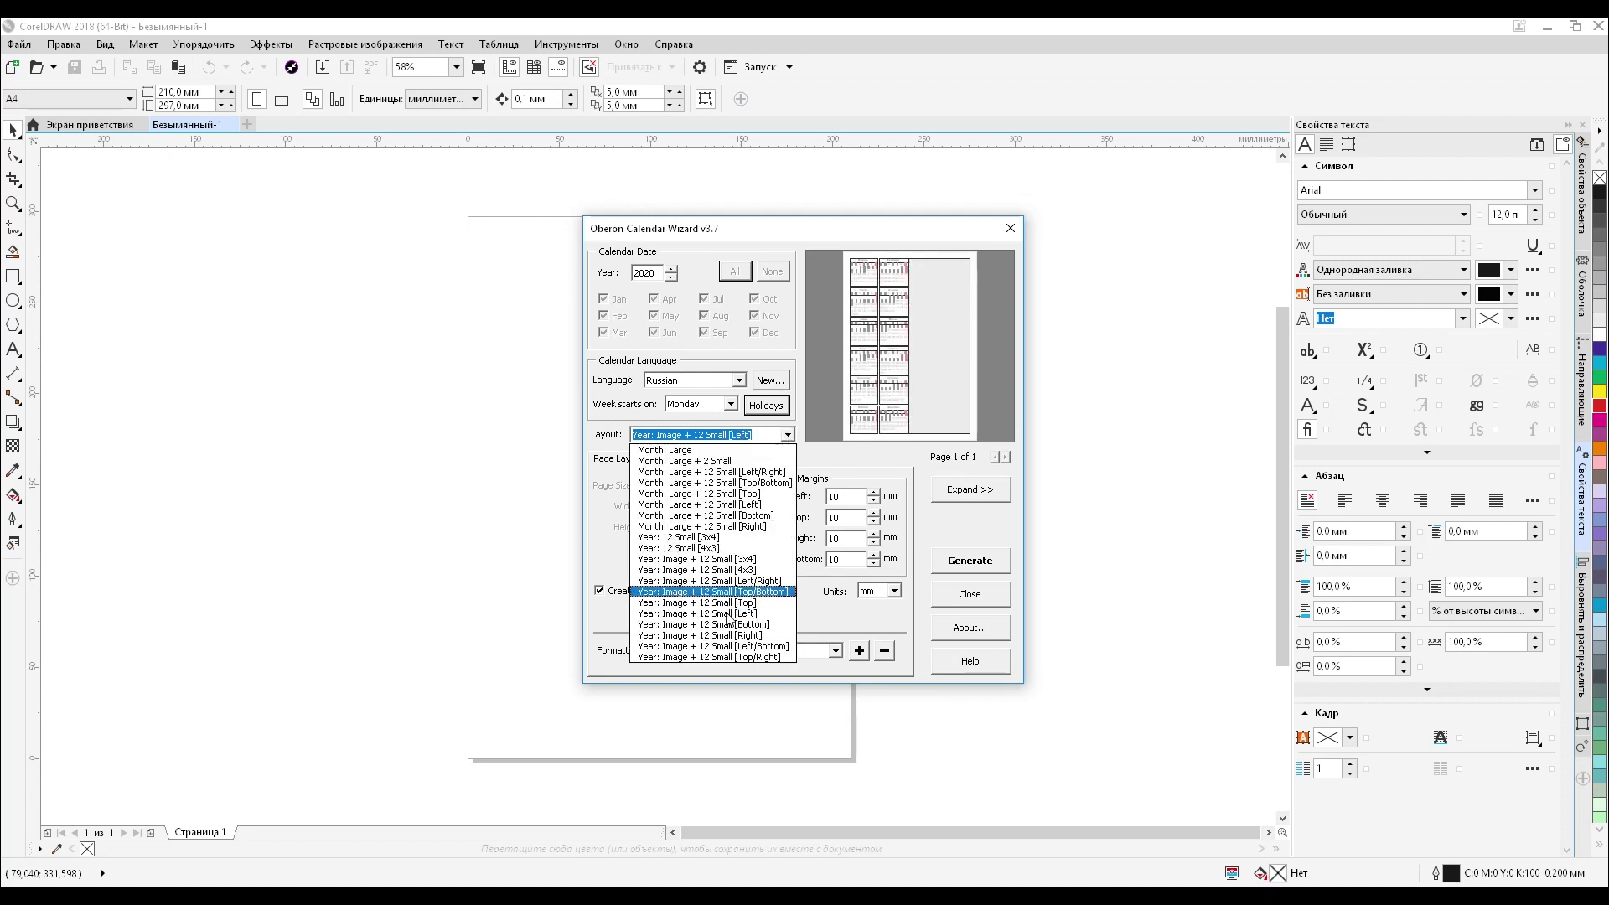
click(729, 635)
click(788, 435)
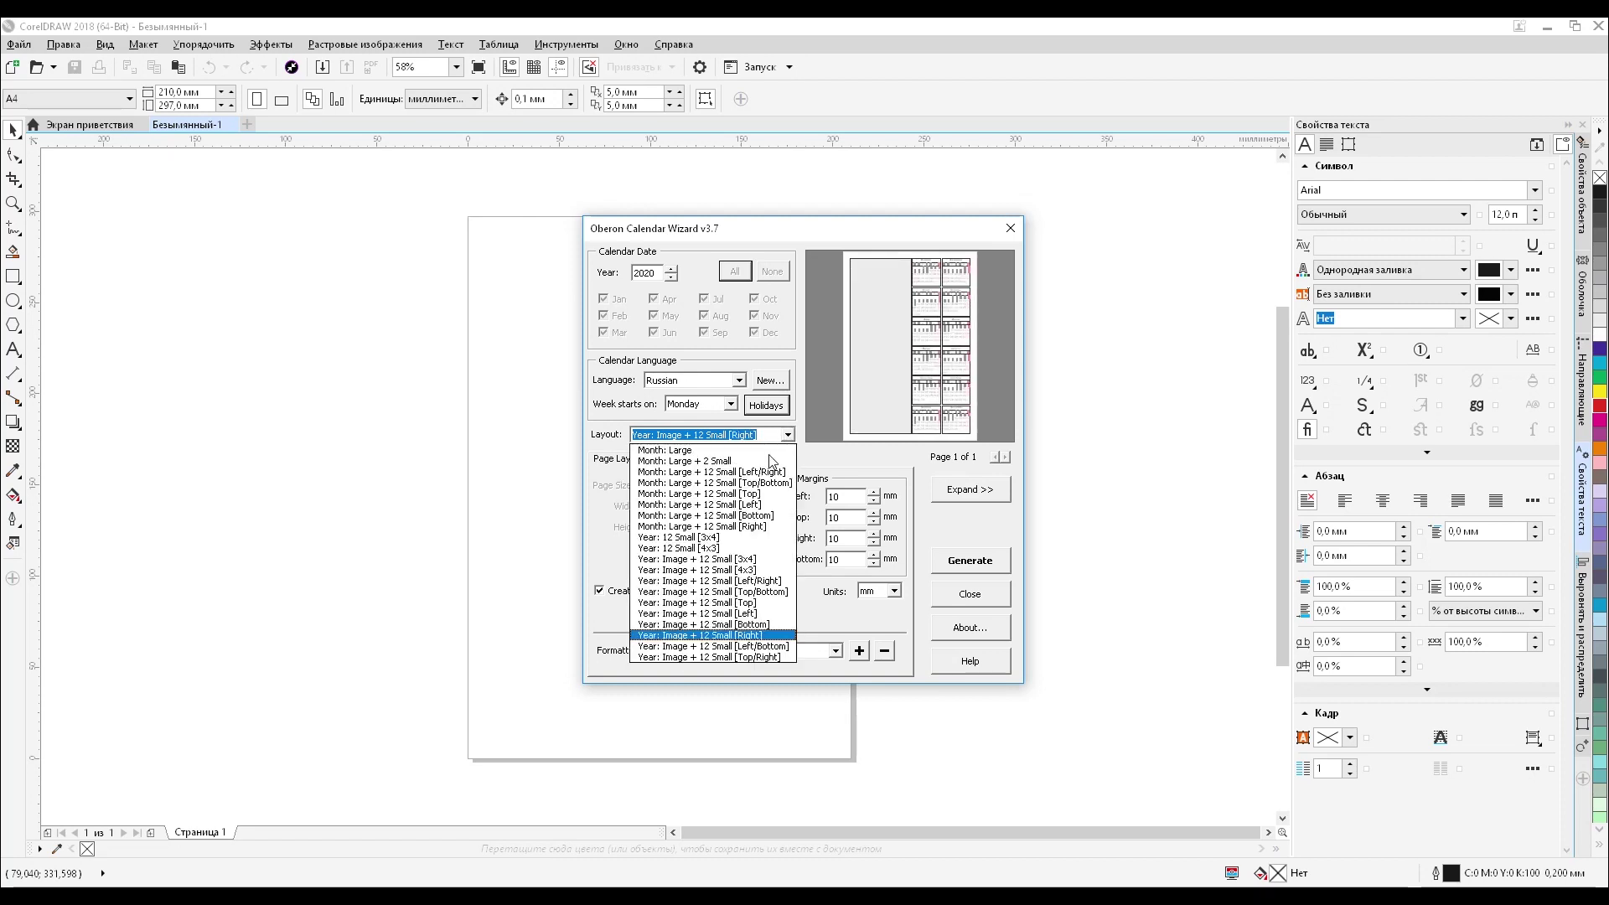
click(701, 453)
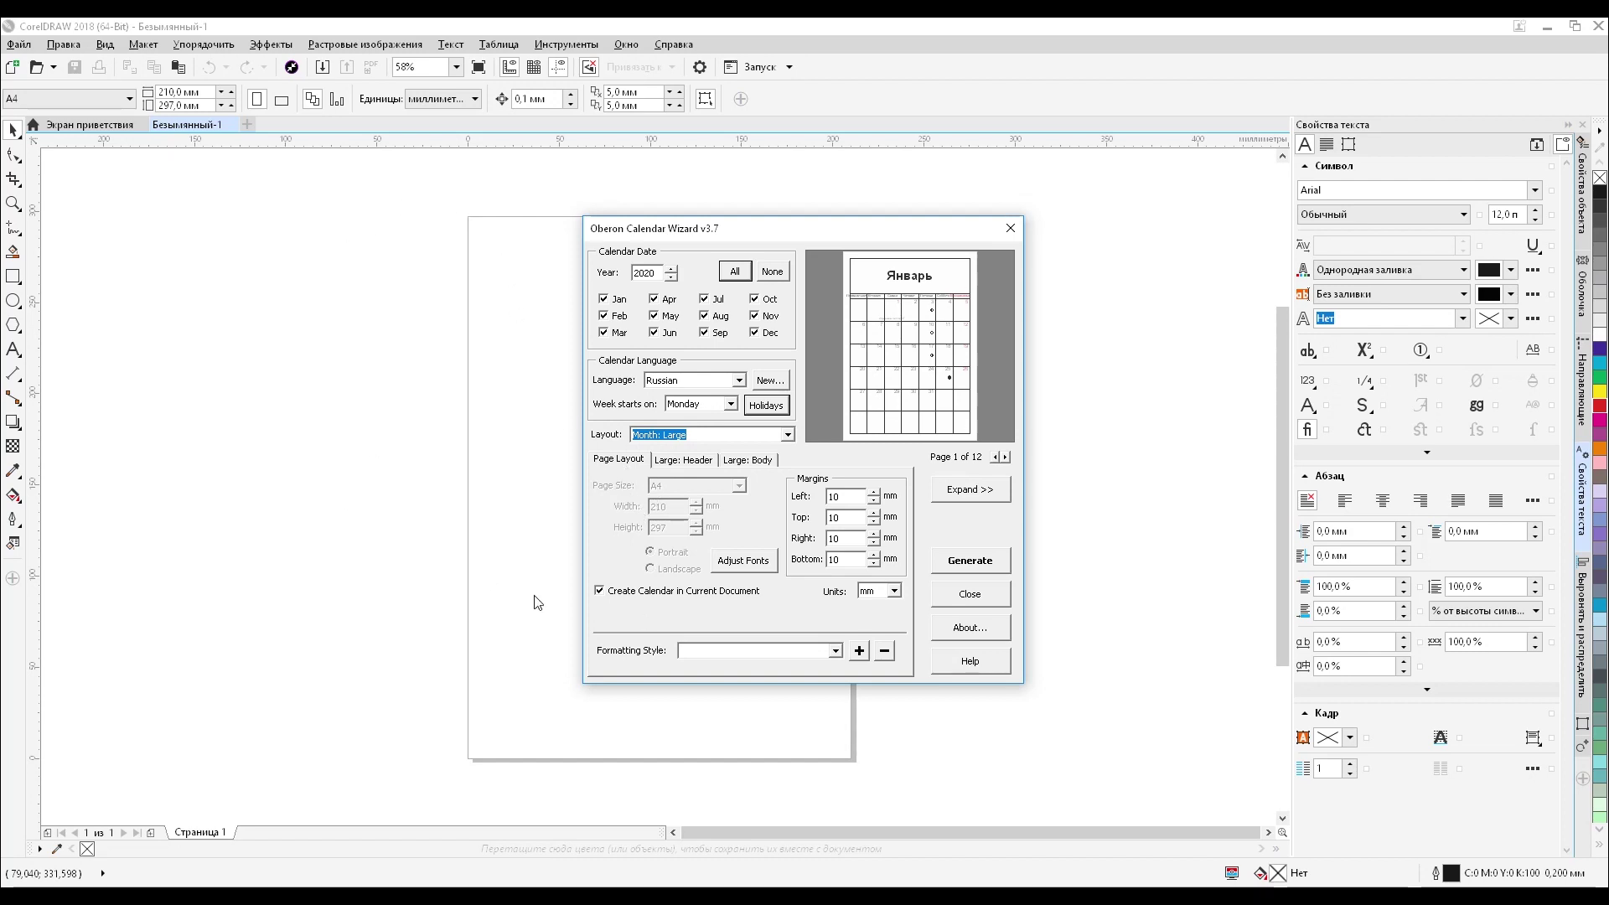
- Turn off creating the calendar in the current document
click(600, 592)
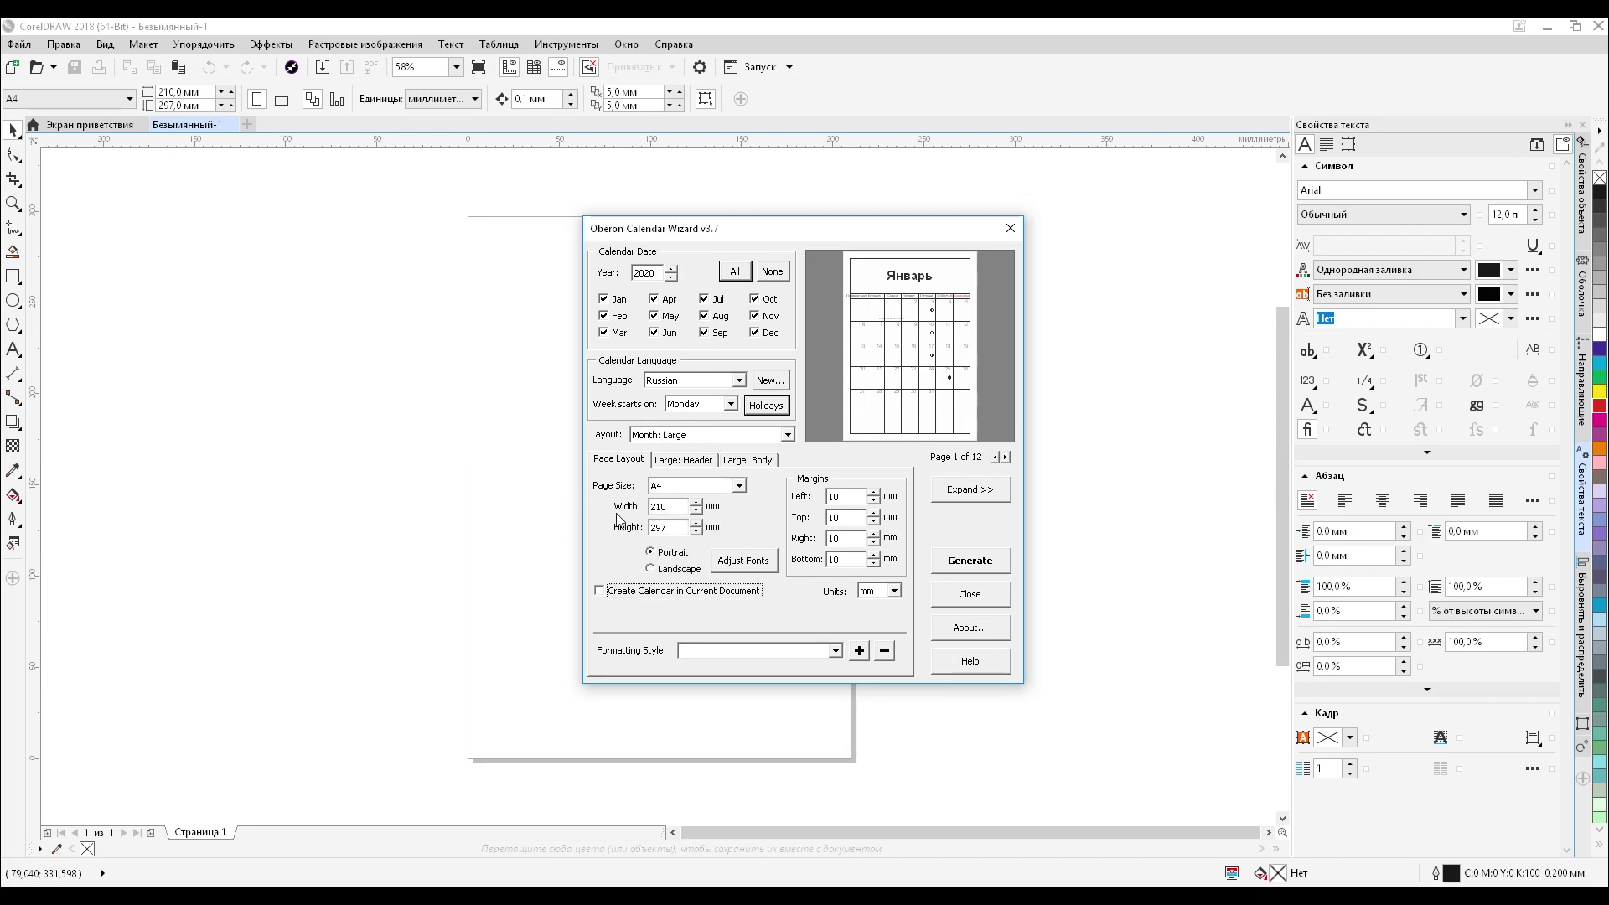
- Turn on creating the calendar in the current document and set the margins to 8 mm left, 13 mm top and 12 mm right
click(624, 592)
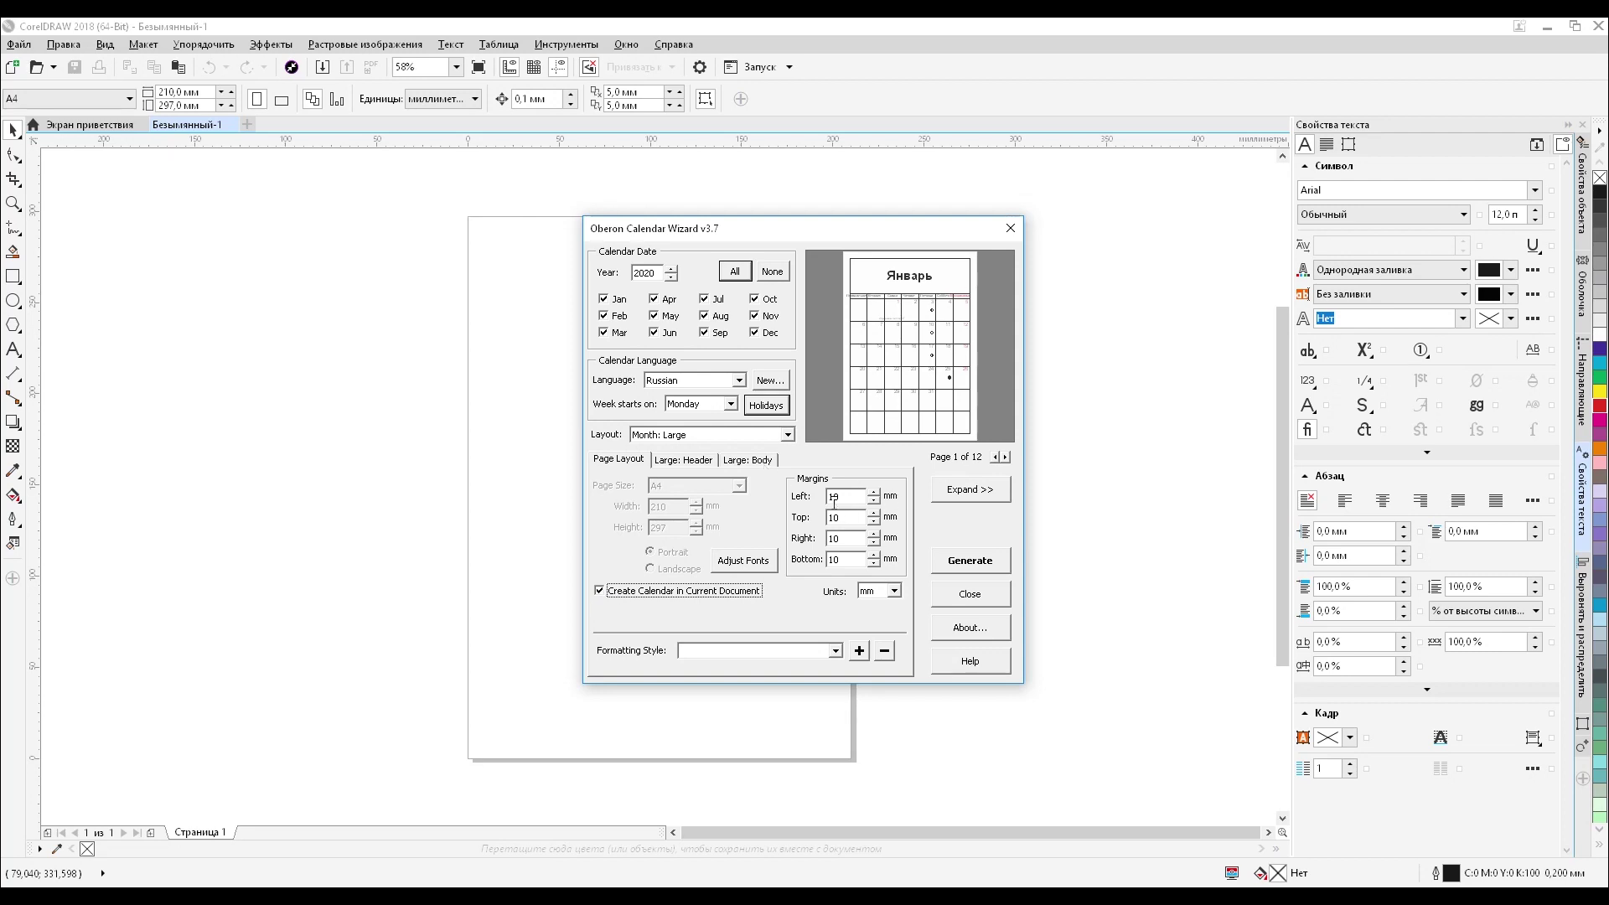
click(875, 494)
click(875, 494)
click(875, 494)
click(875, 494)
click(875, 500)
click(875, 501)
click(875, 500)
click(875, 500)
click(875, 500)
click(875, 501)
click(875, 500)
click(875, 514)
click(874, 514)
click(874, 513)
click(874, 514)
click(874, 514)
click(874, 514)
click(874, 521)
click(874, 522)
click(874, 521)
click(874, 534)
click(874, 534)
click(874, 534)
click(874, 534)
click(875, 534)
click(874, 543)
click(874, 542)
click(874, 543)
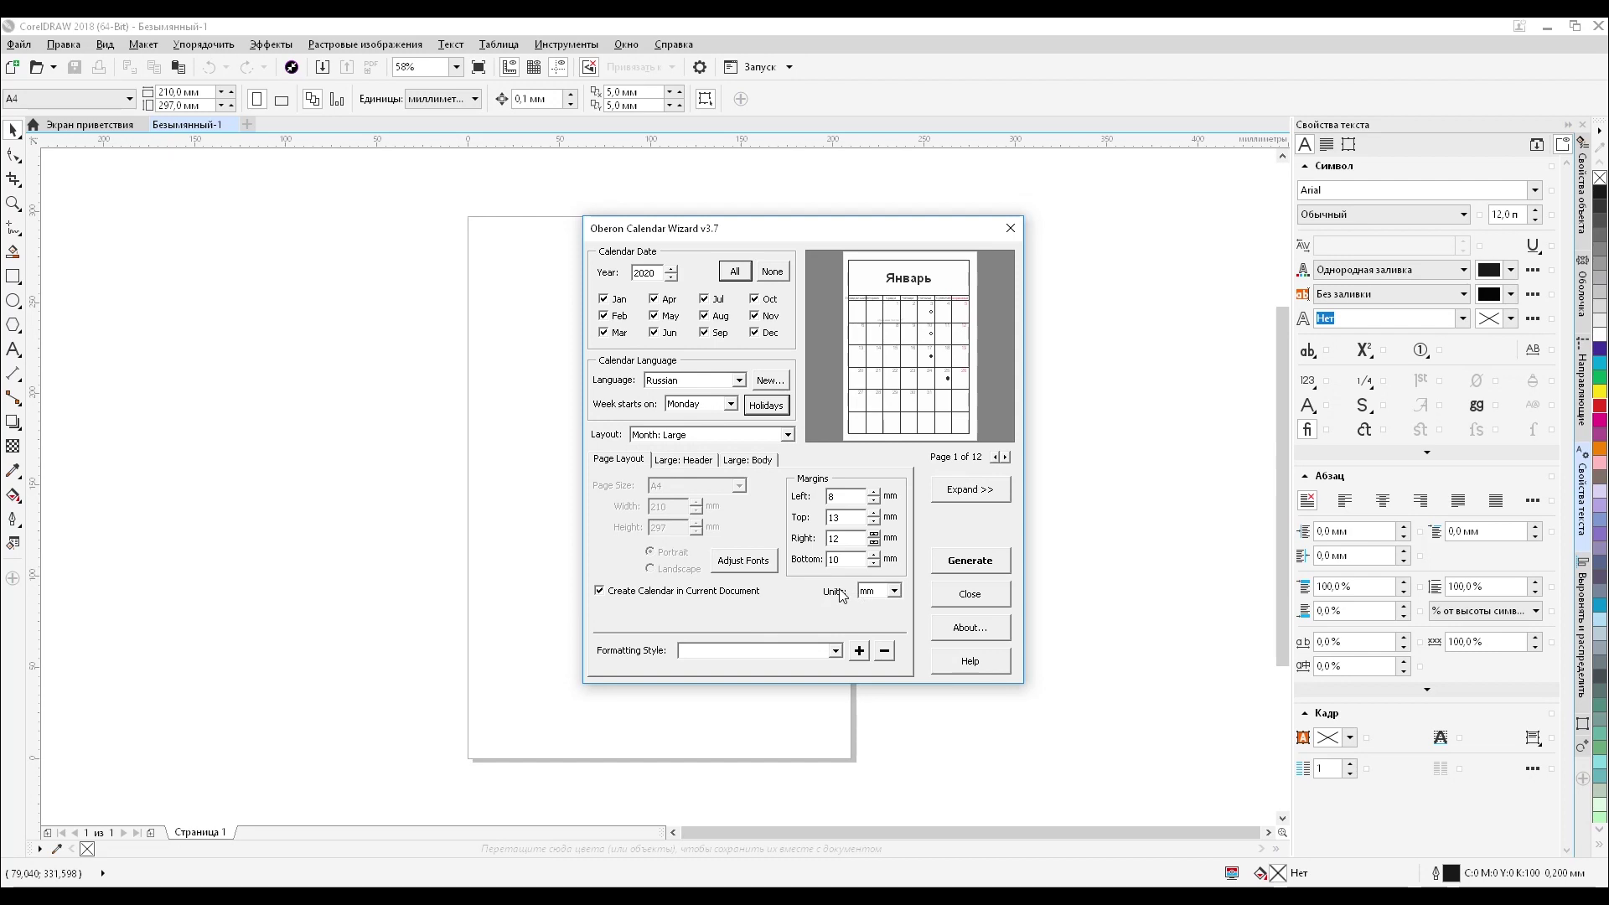
click(895, 592)
click(895, 592)
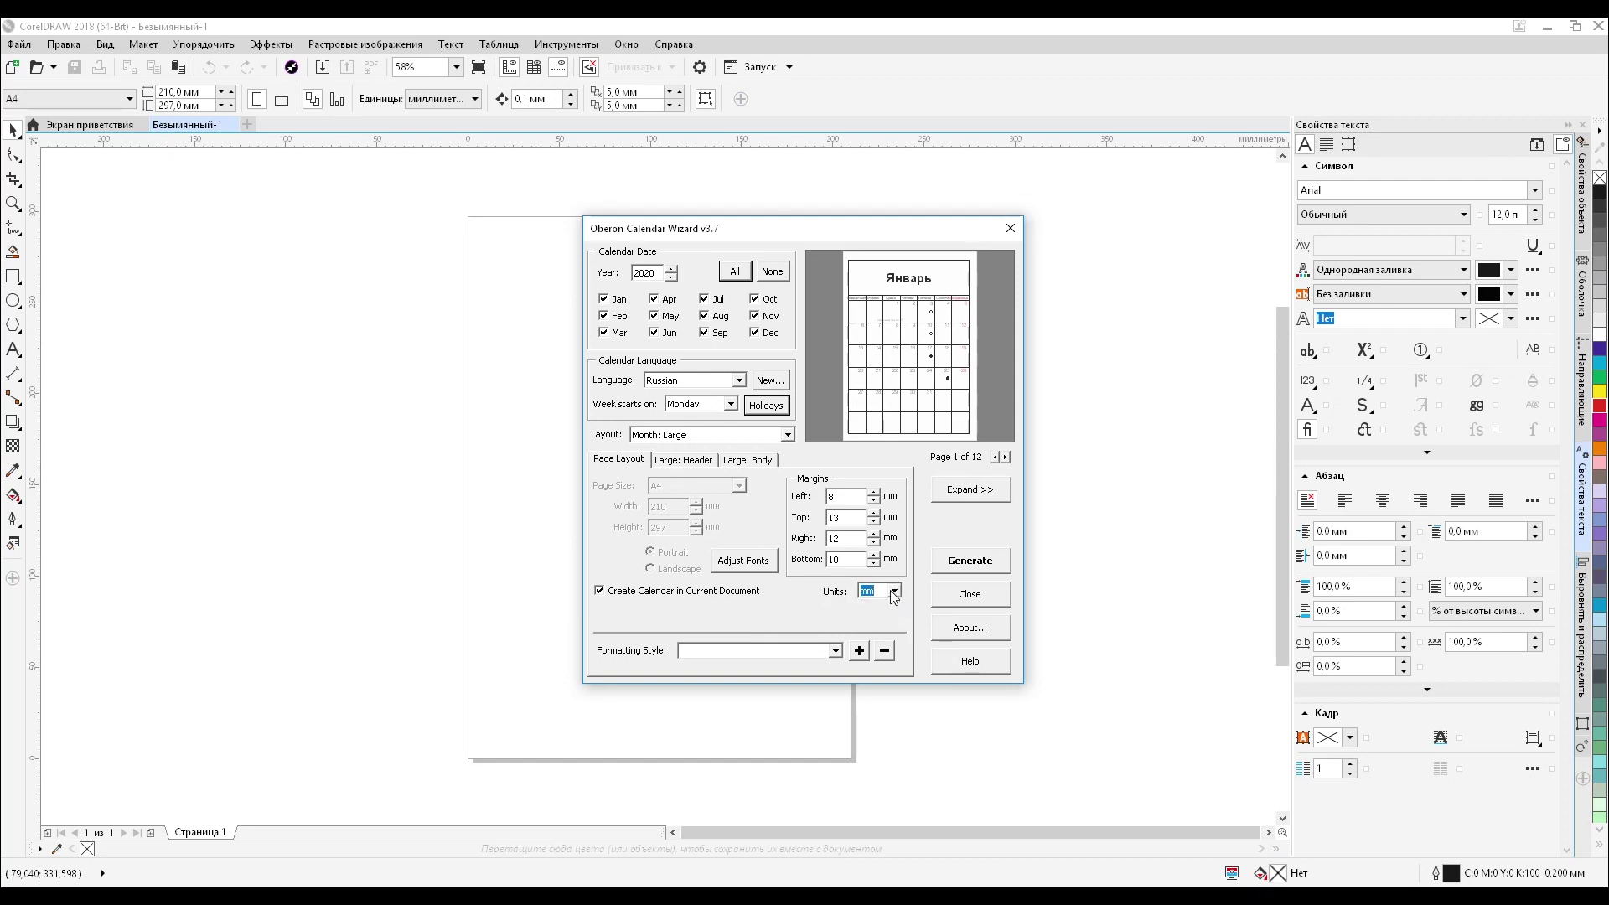
- Set the large calendar's title font to a_JasperTtlRndRgNord, bold, 56 pt
click(684, 461)
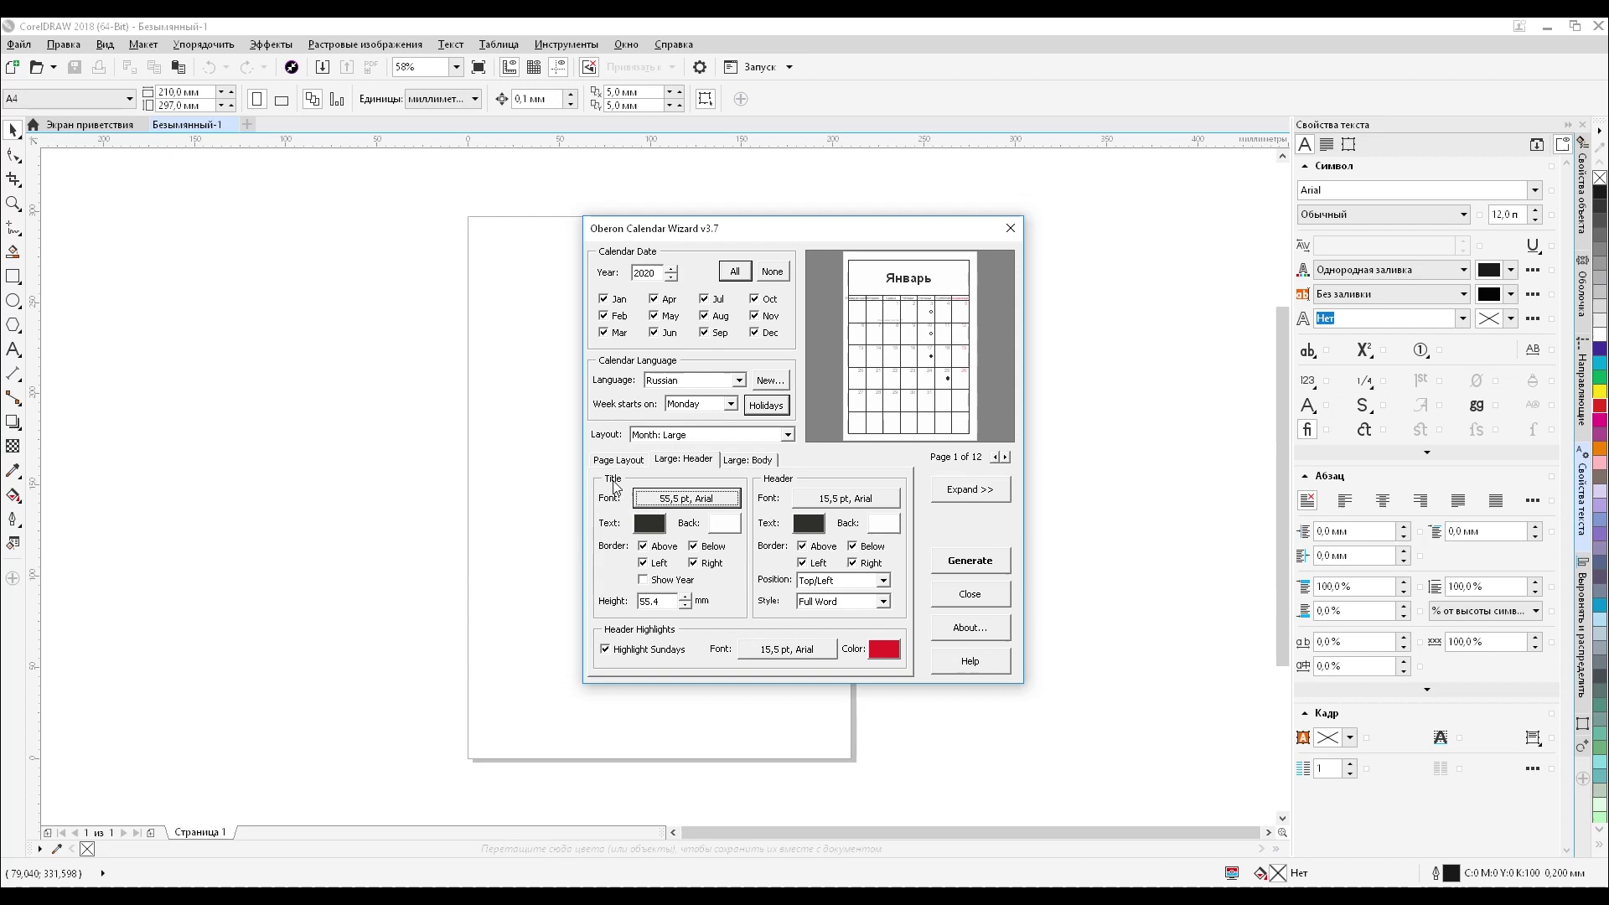
click(668, 500)
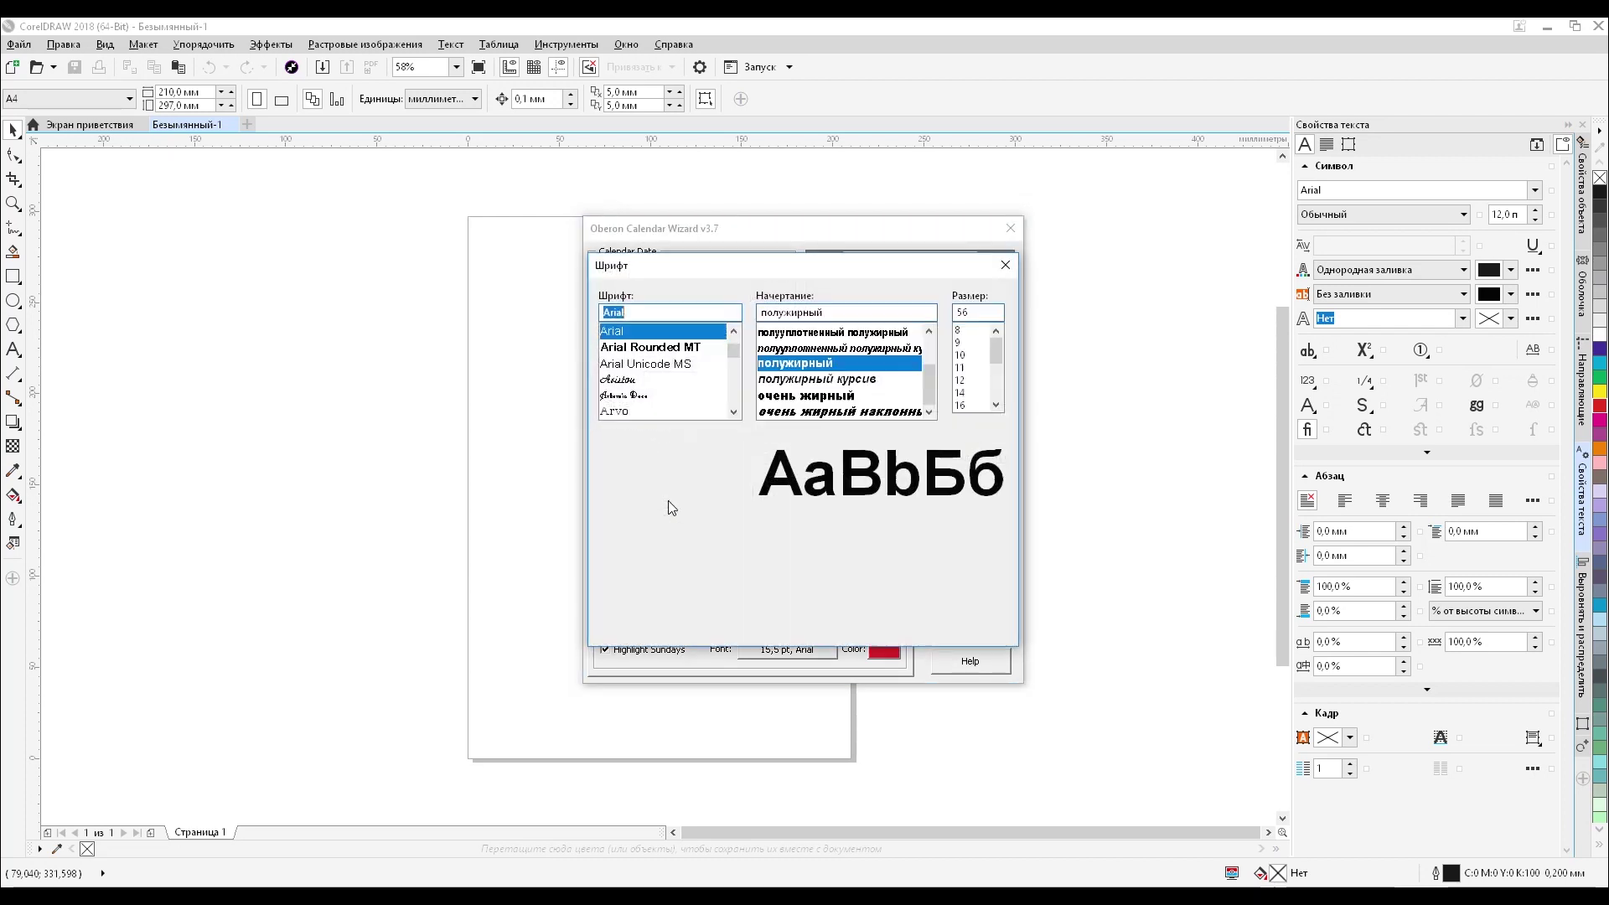
mouse_move(735, 350)
mouse_down()
mouse_move(735, 394)
mouse_move(735, 339)
mouse_up()
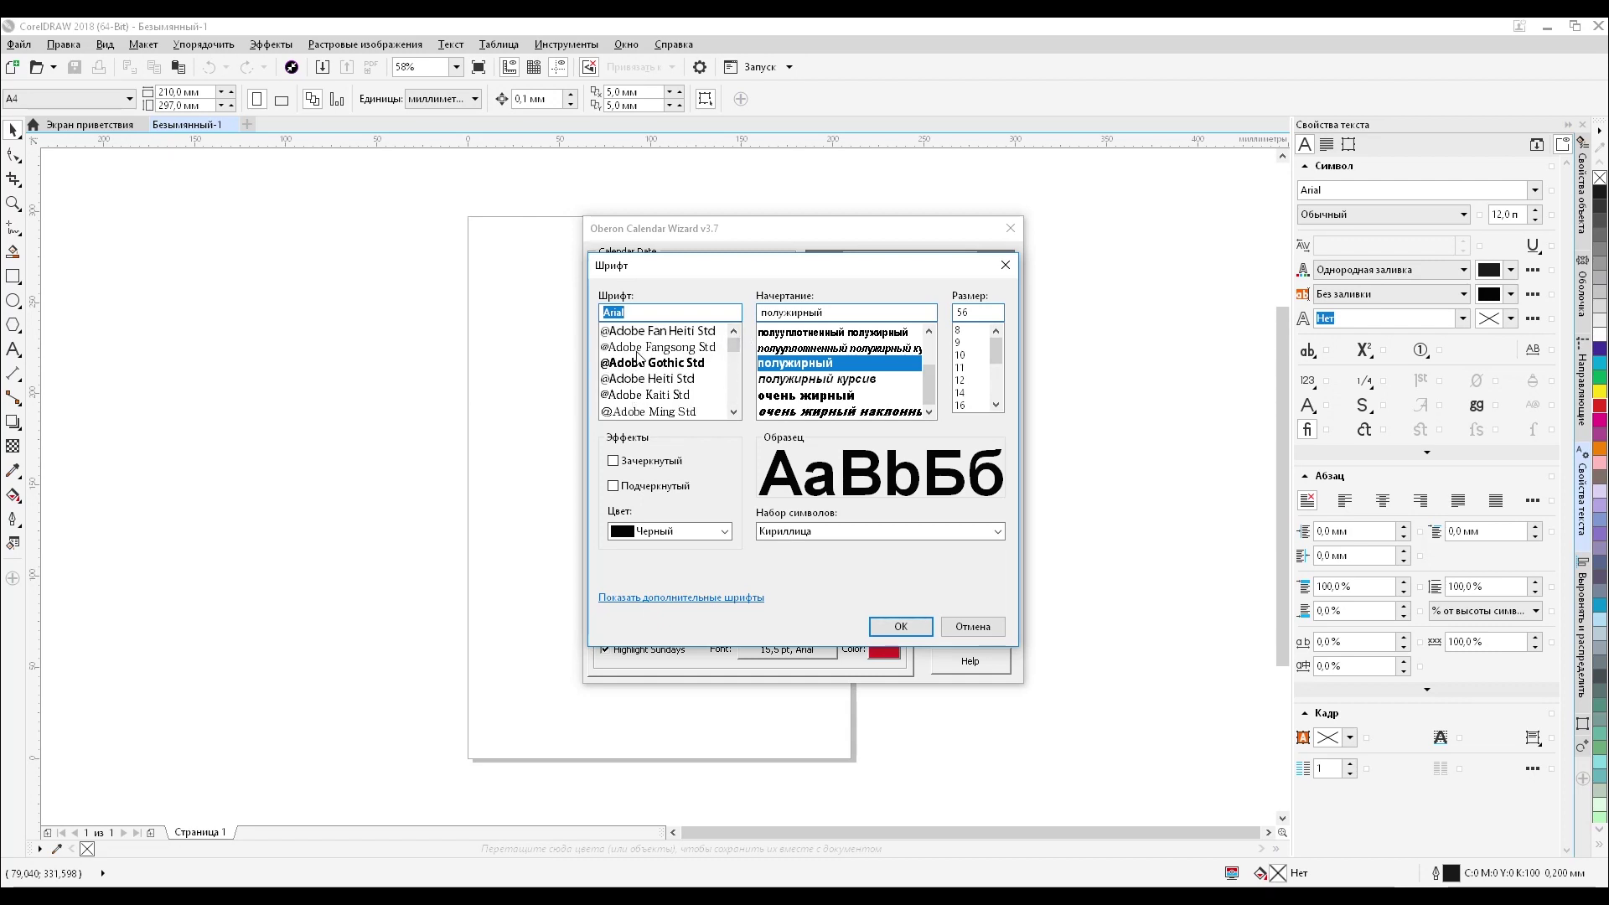
scroll(666, 374, down, 6)
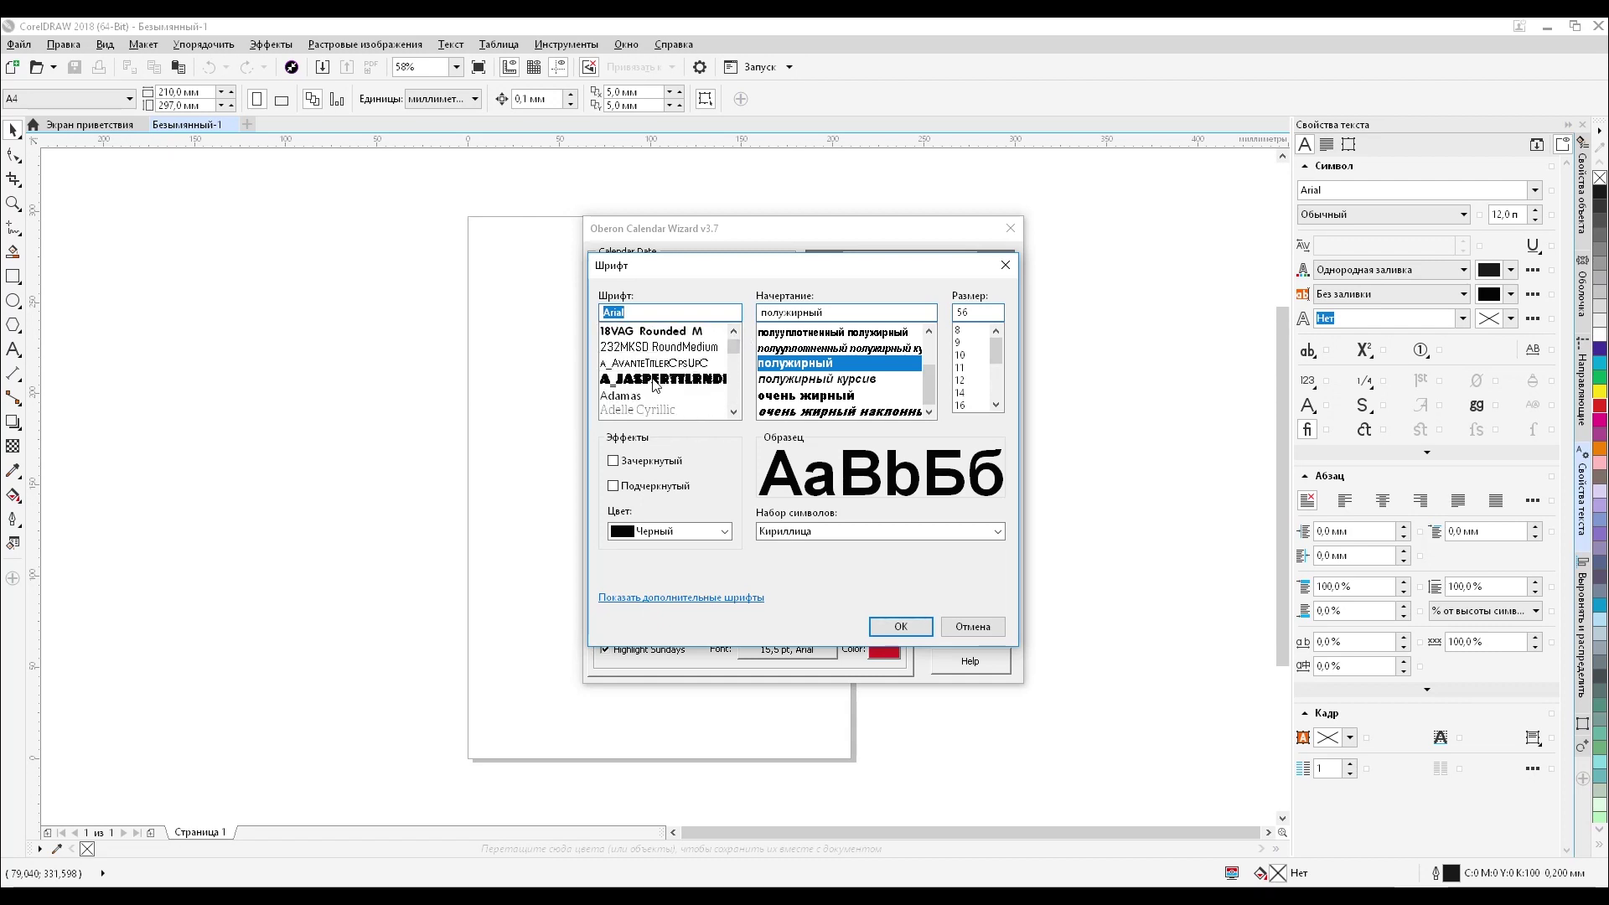
click(656, 381)
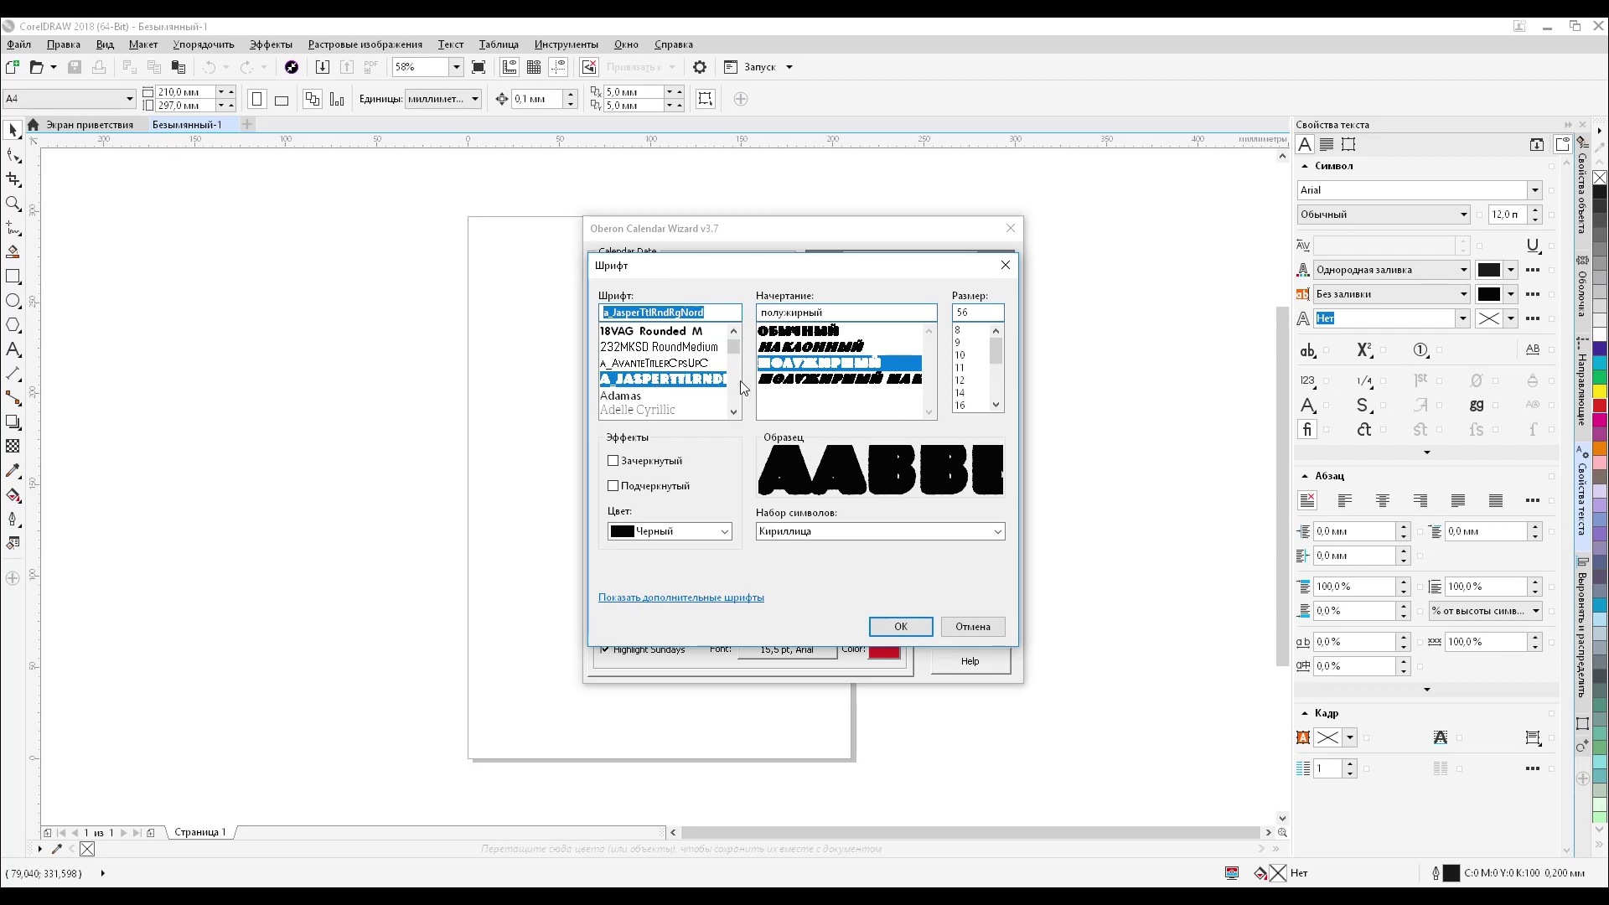
drag(996, 354, 994, 379)
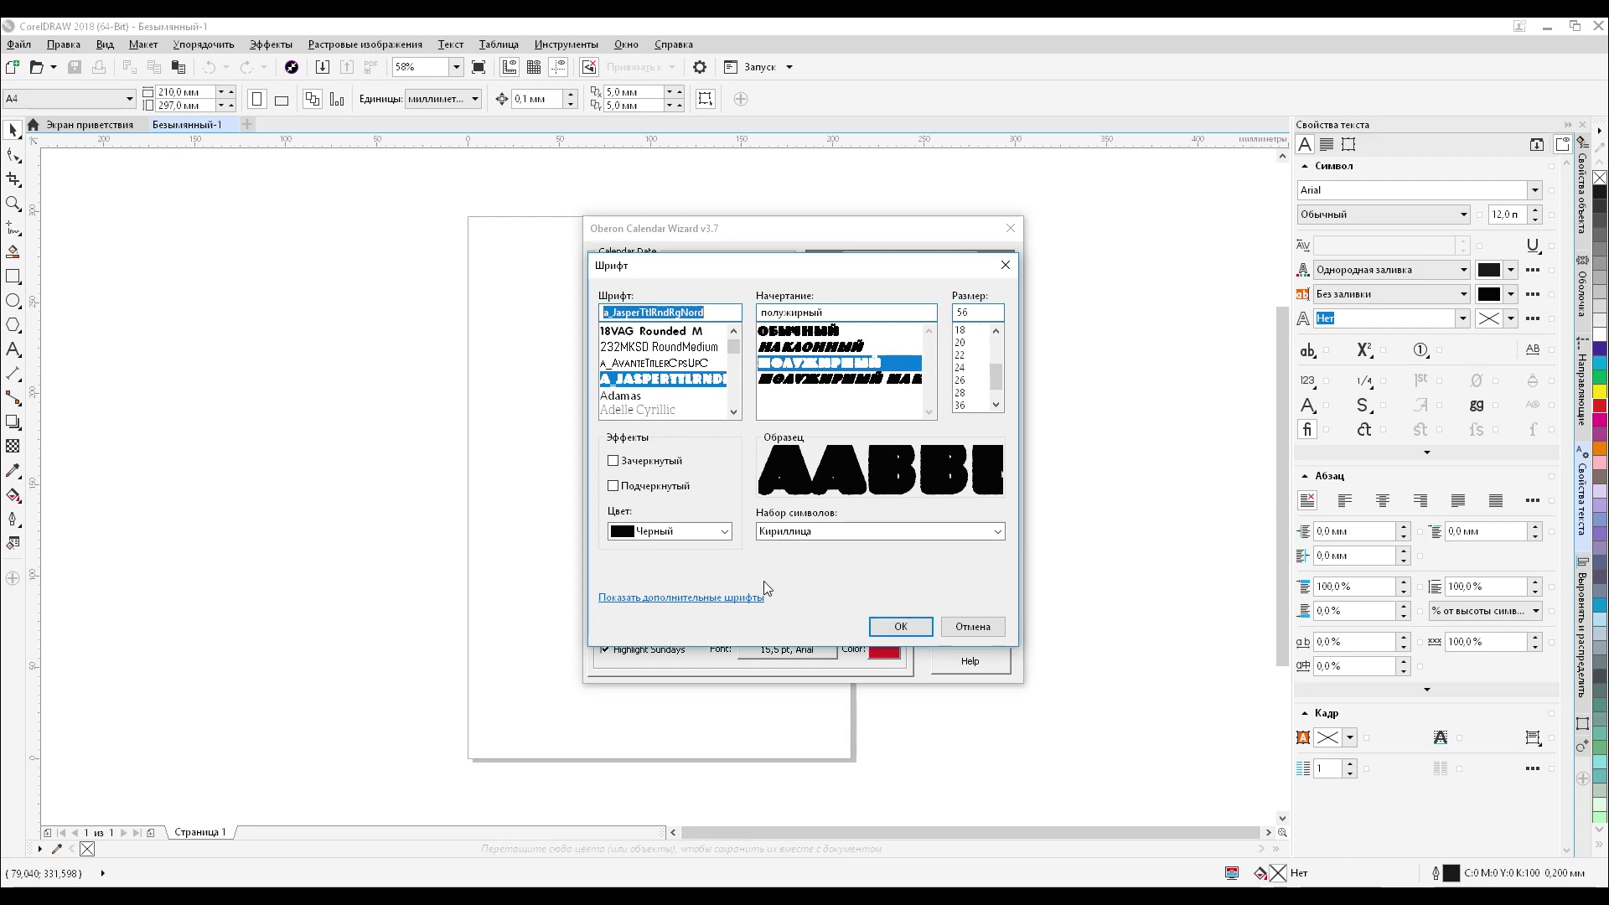
click(900, 626)
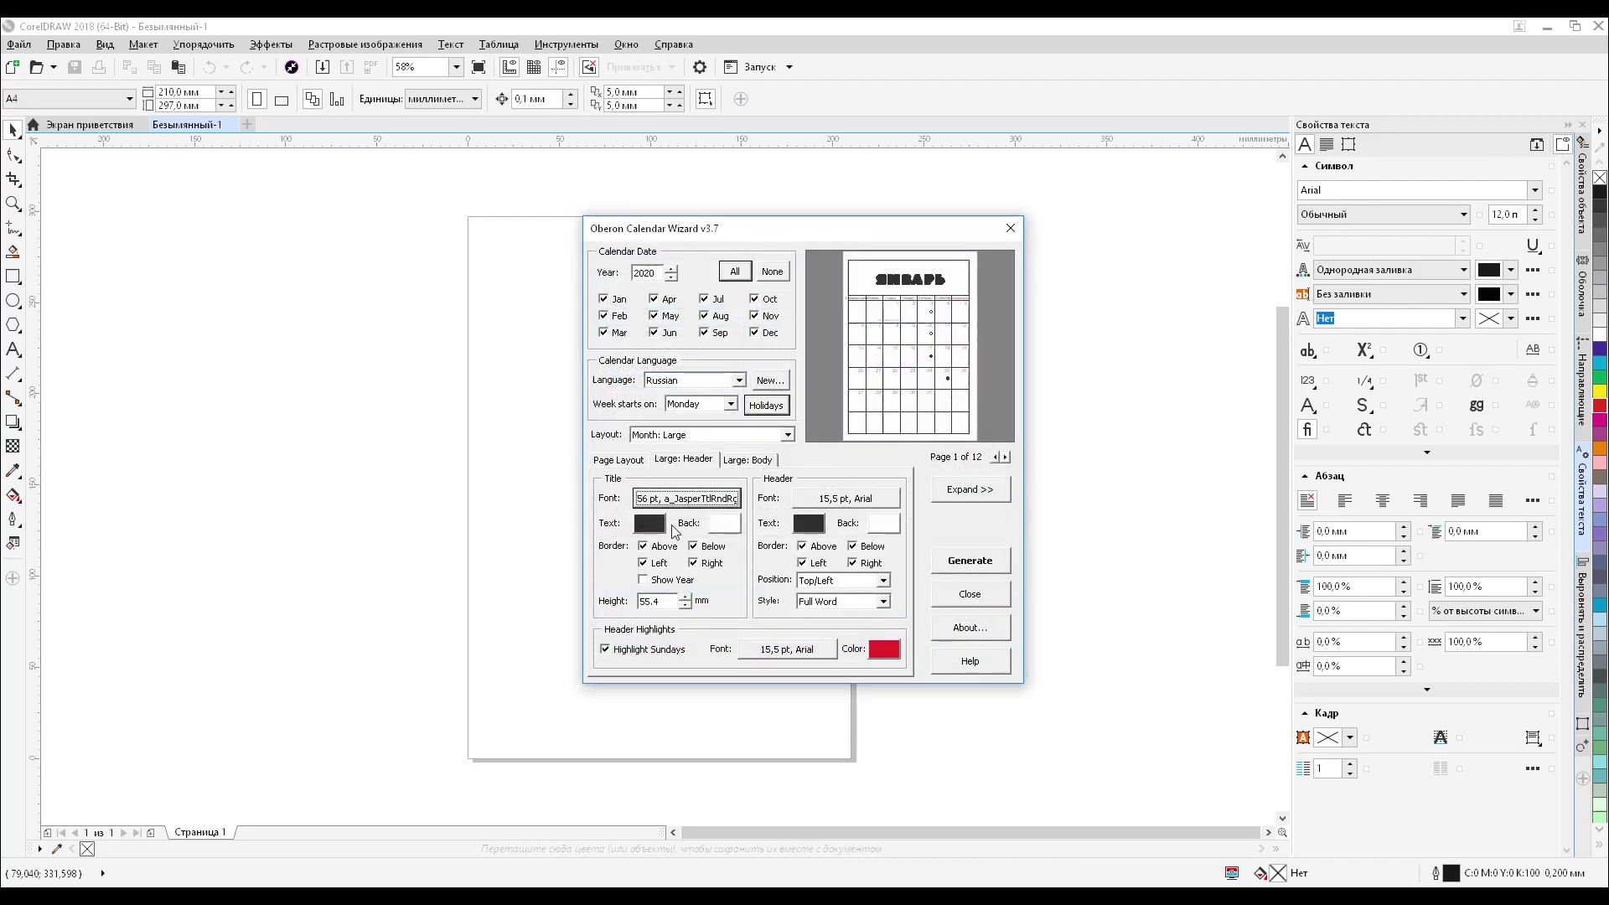
- Set the title text color to magenta, CMYK 0, 99, 4, 0
click(660, 526)
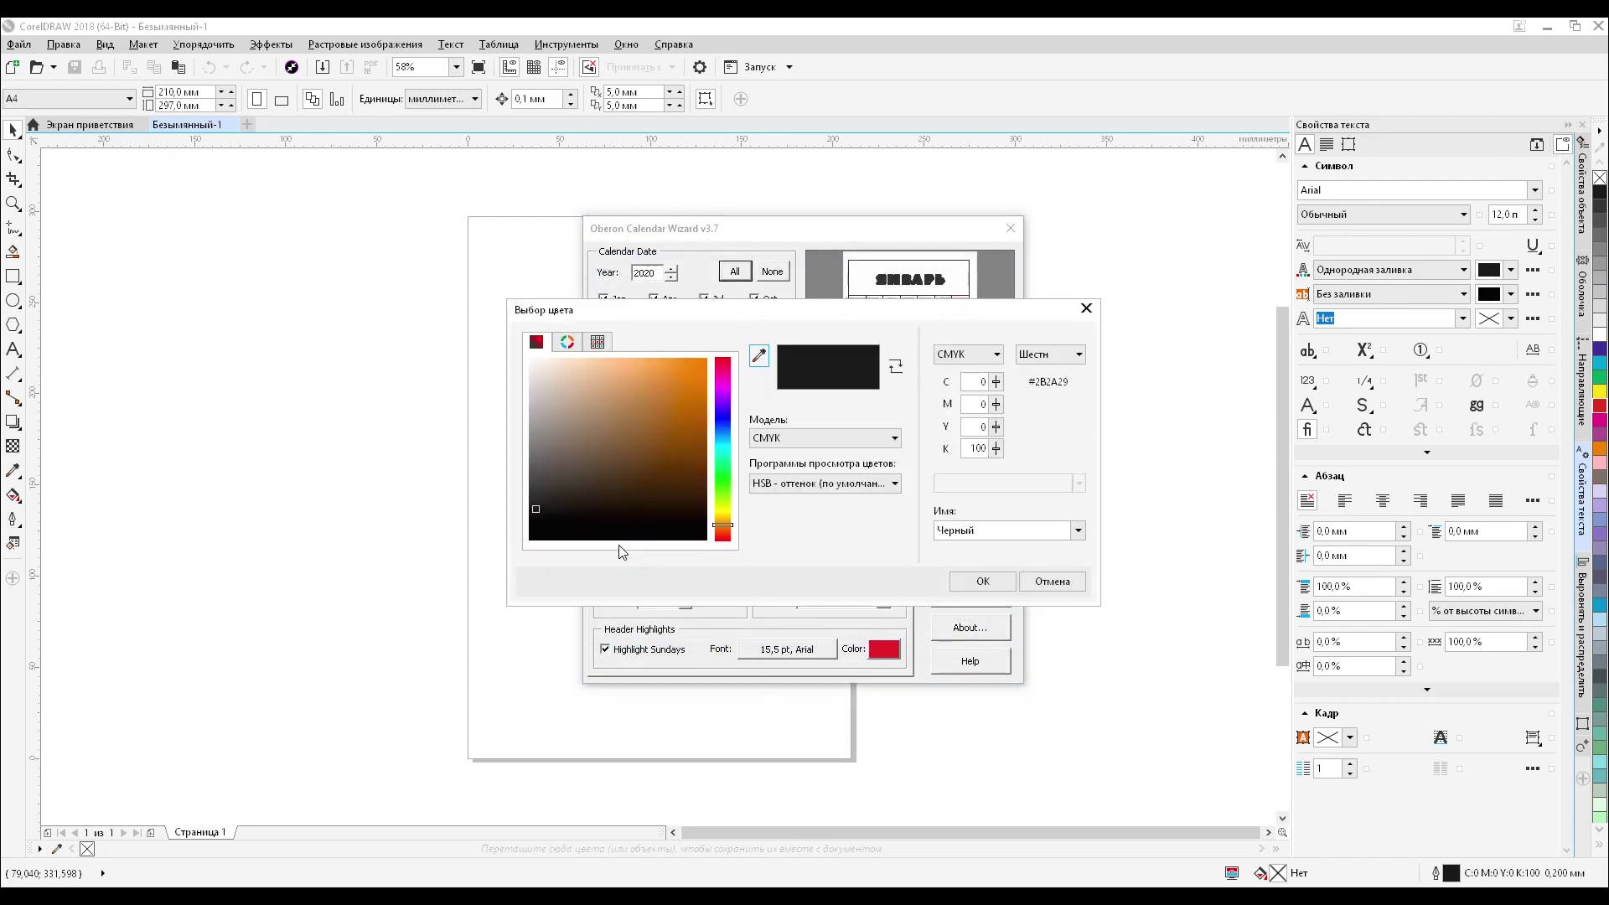
click(723, 374)
click(710, 357)
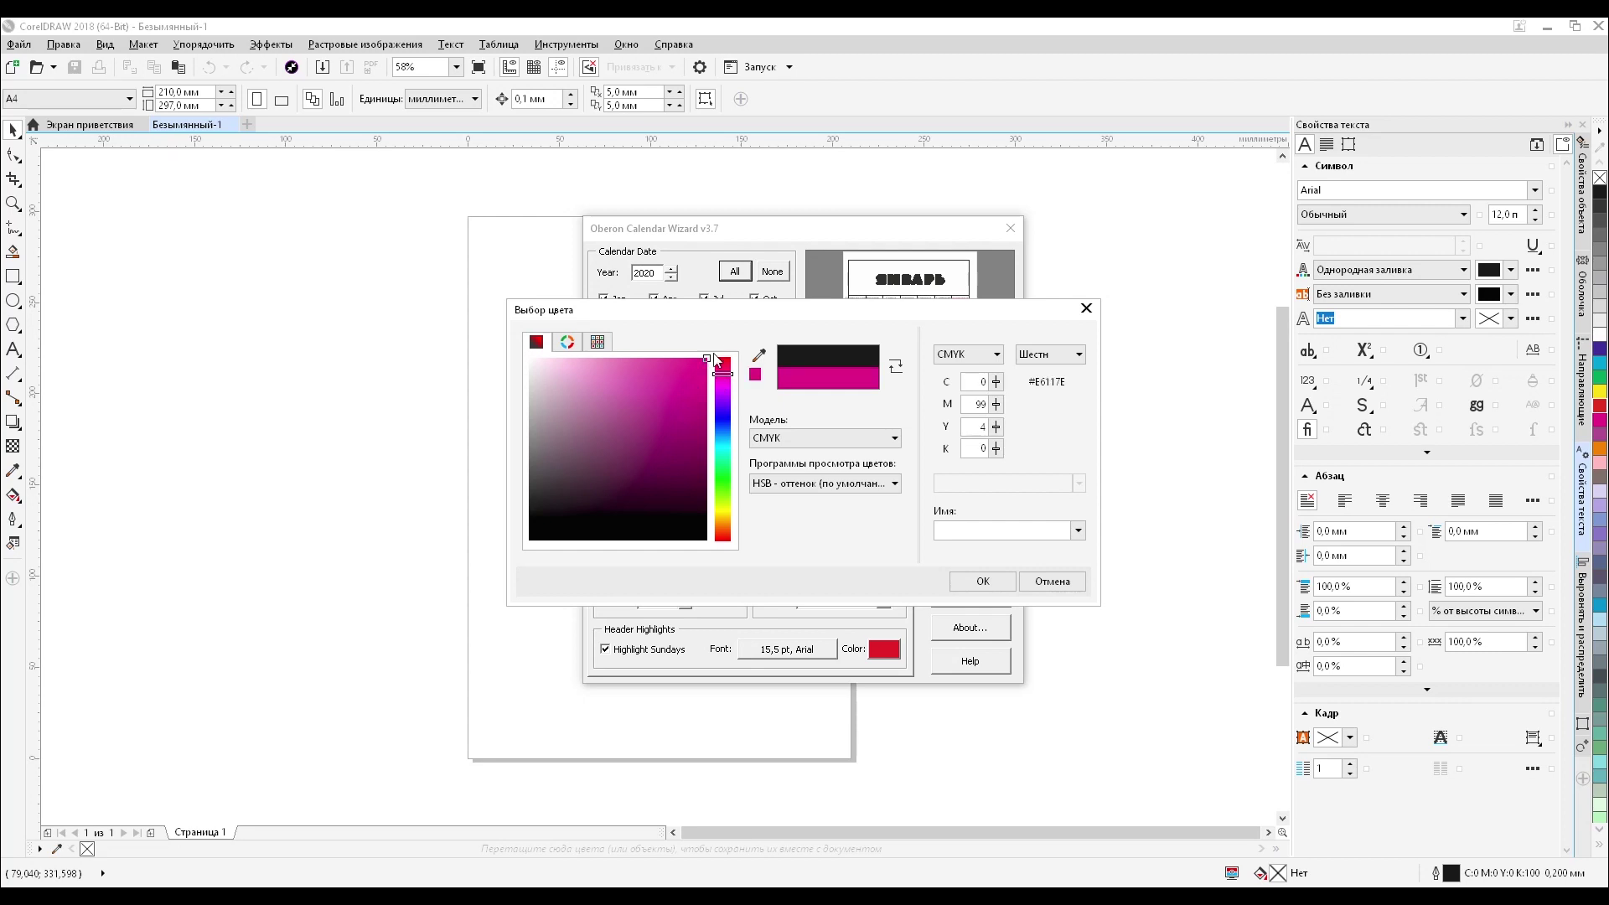
click(979, 582)
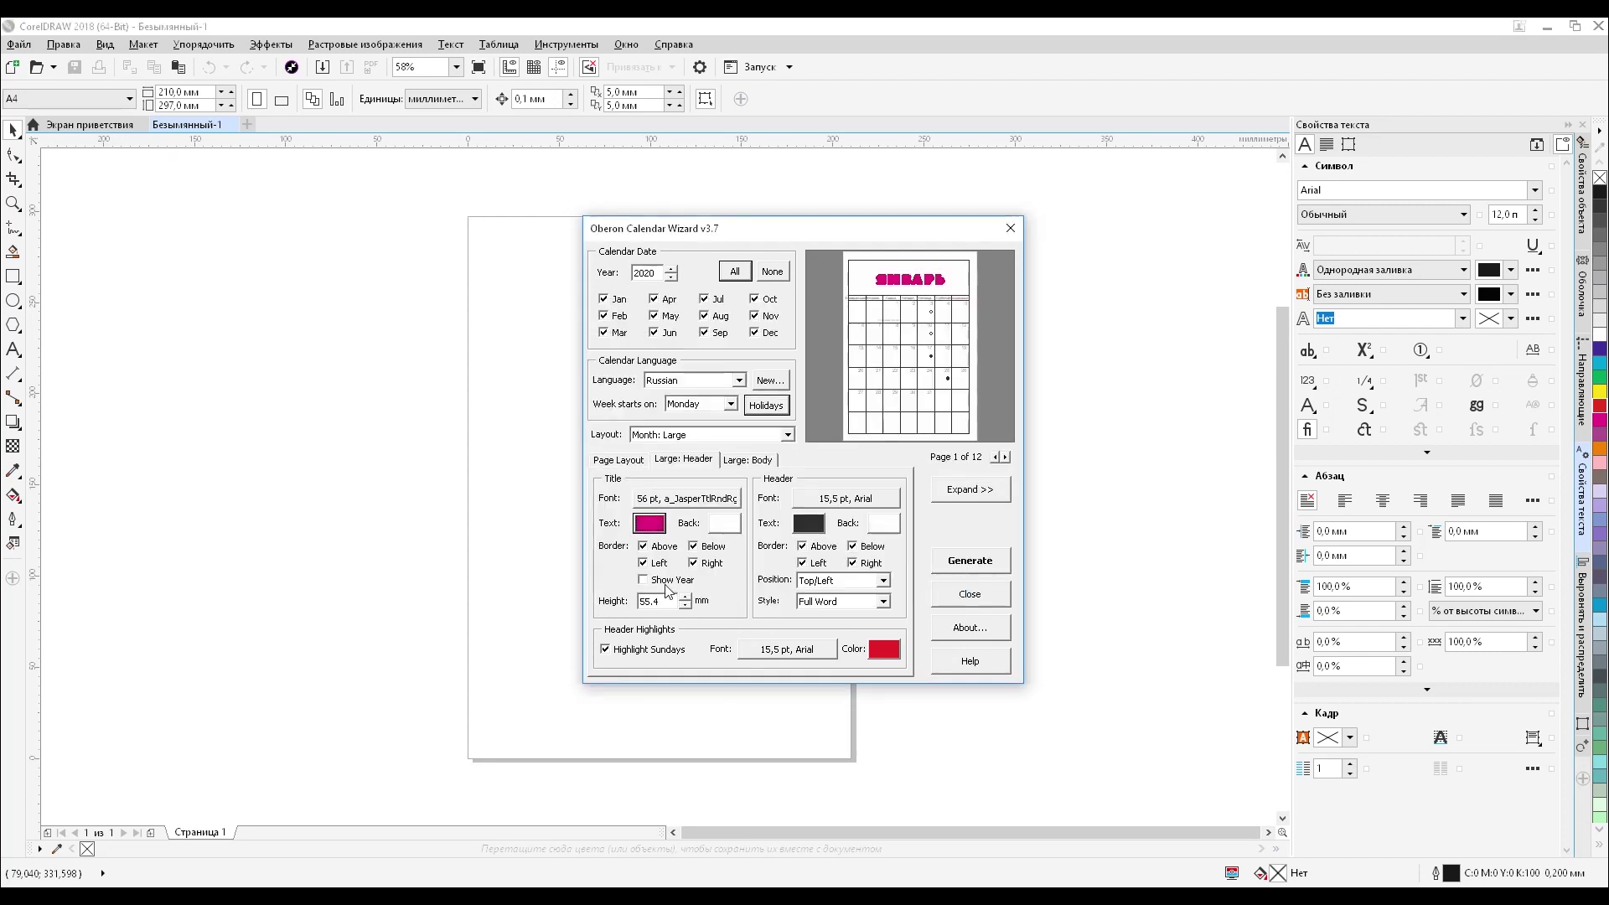
- Try a green title background, CMYK 60, 0, 100, 0, and set the background back to white
click(721, 532)
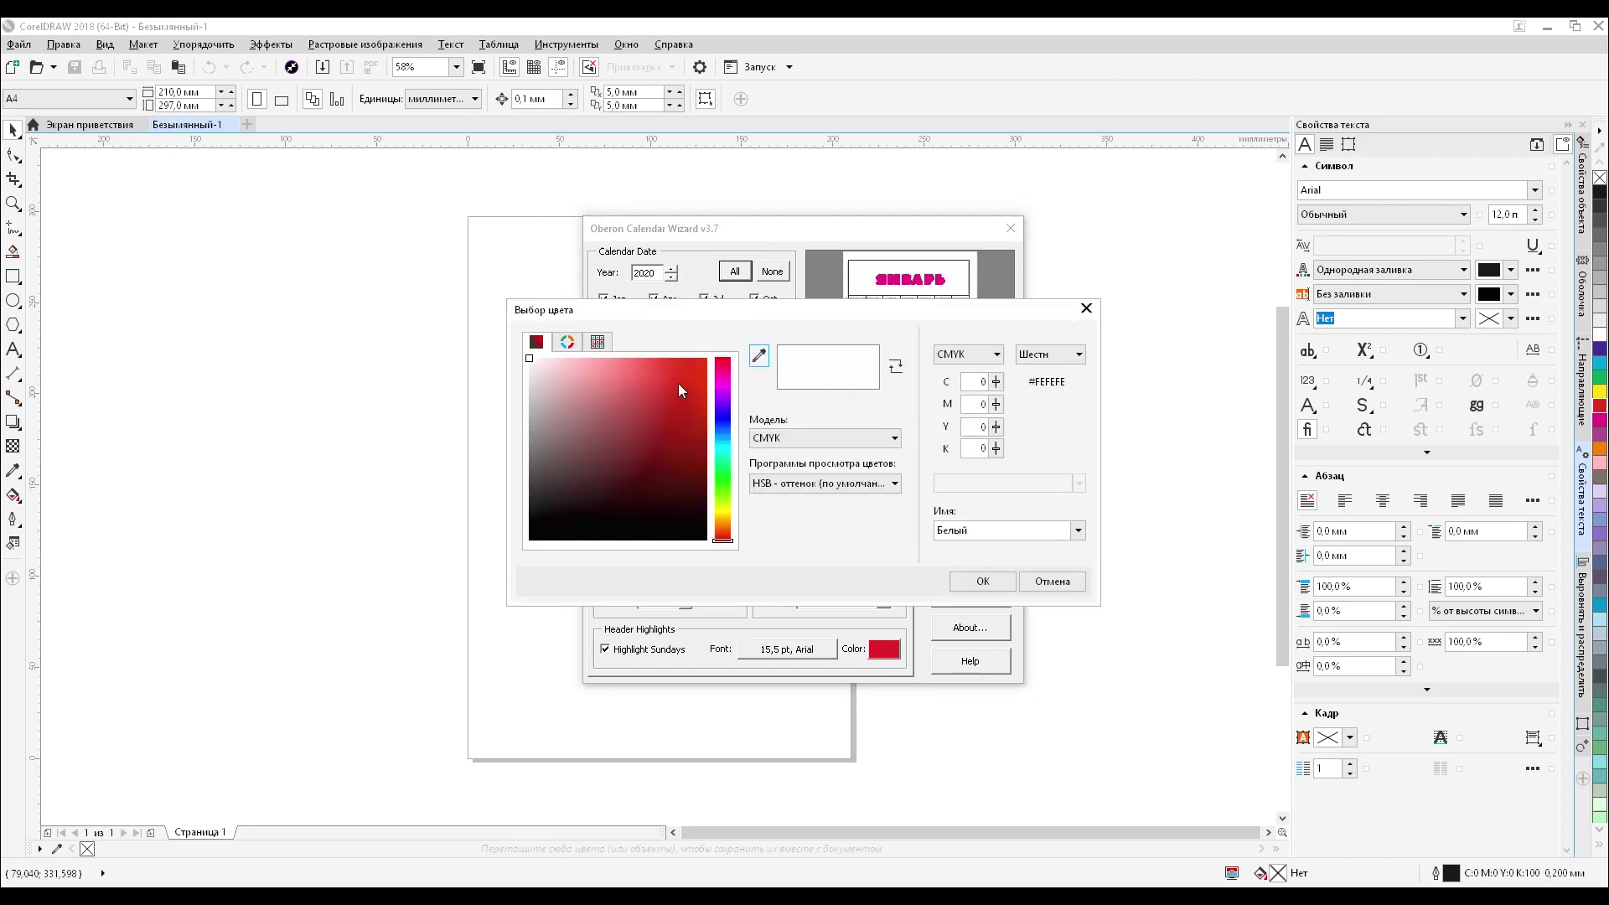
click(678, 384)
mouse_move(611, 382)
mouse_down()
mouse_move(592, 426)
mouse_move(665, 440)
mouse_move(706, 359)
mouse_up()
click(722, 488)
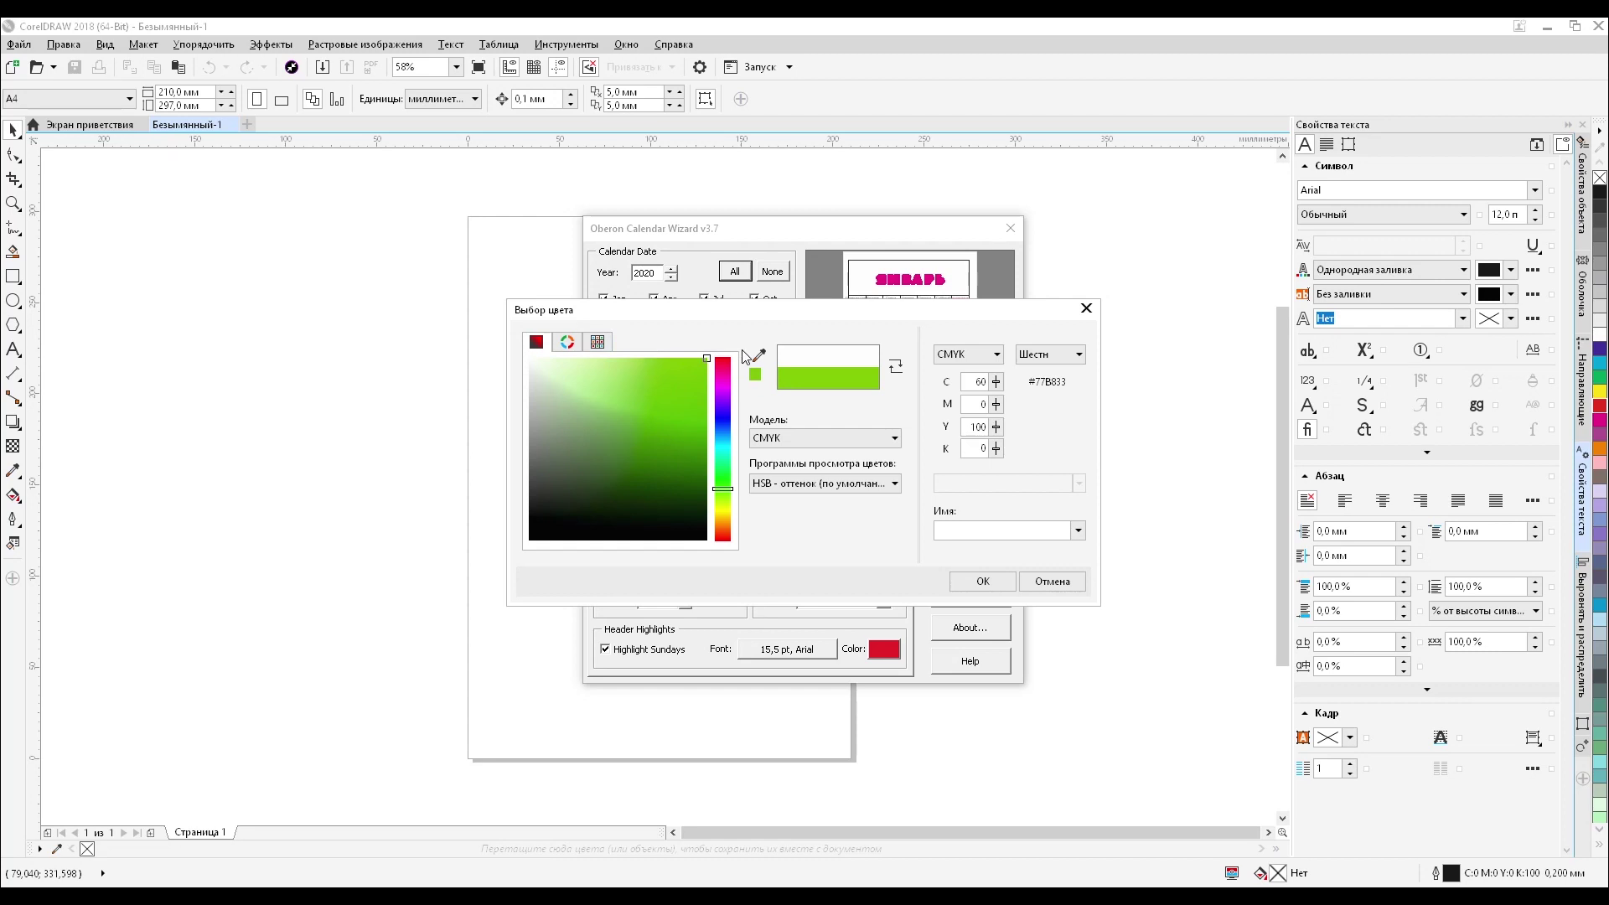
click(966, 584)
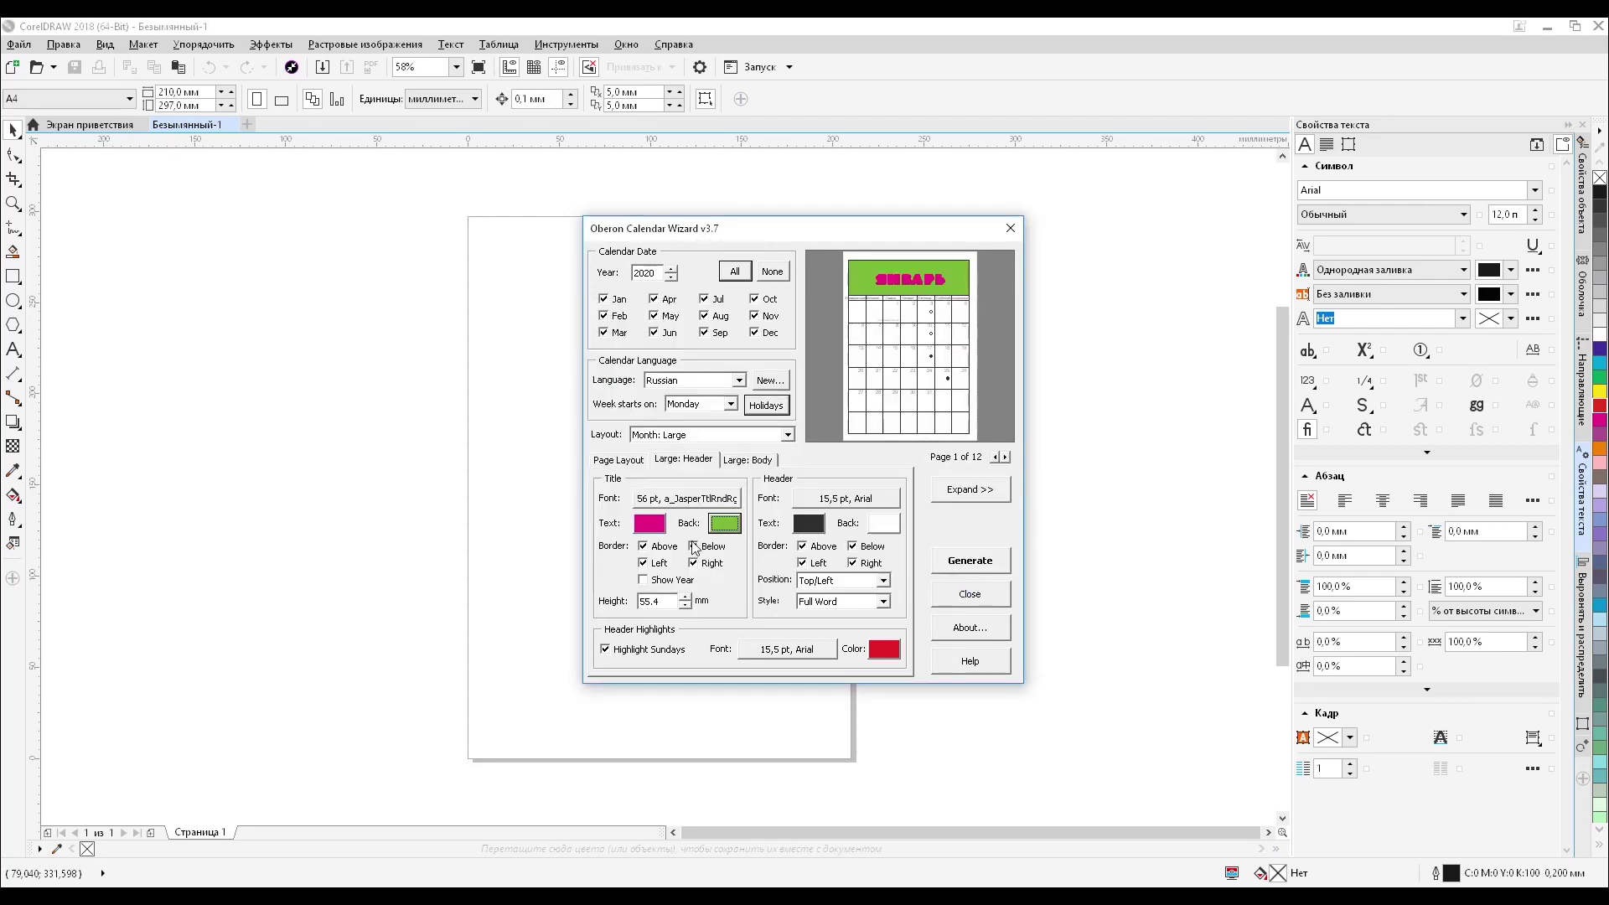
click(725, 524)
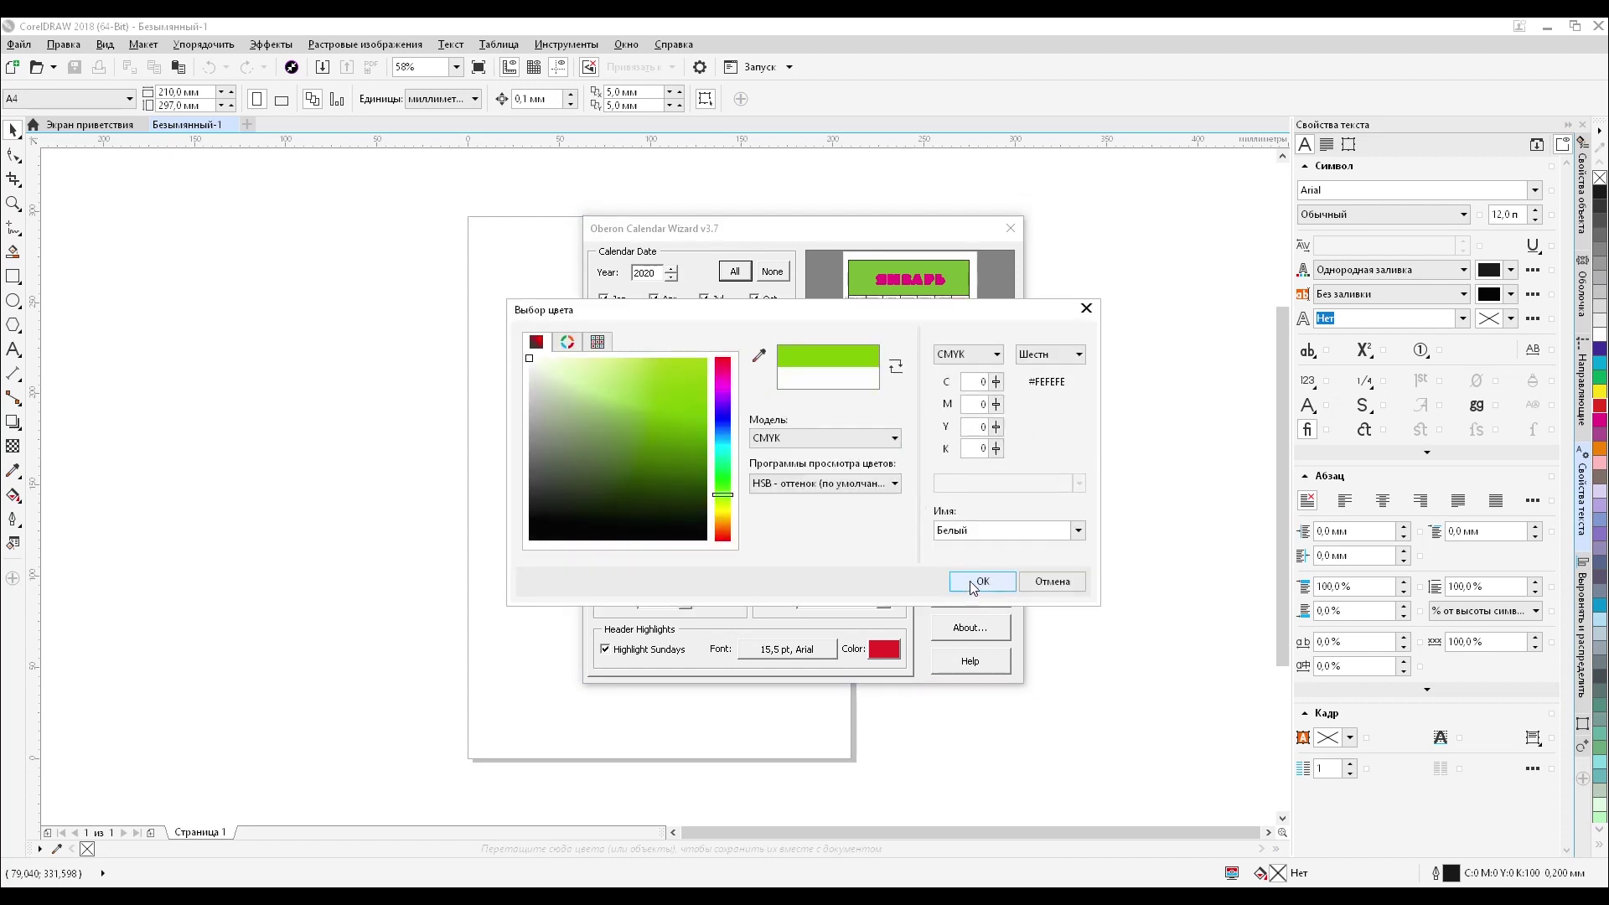
click(837, 443)
click(845, 442)
click(982, 581)
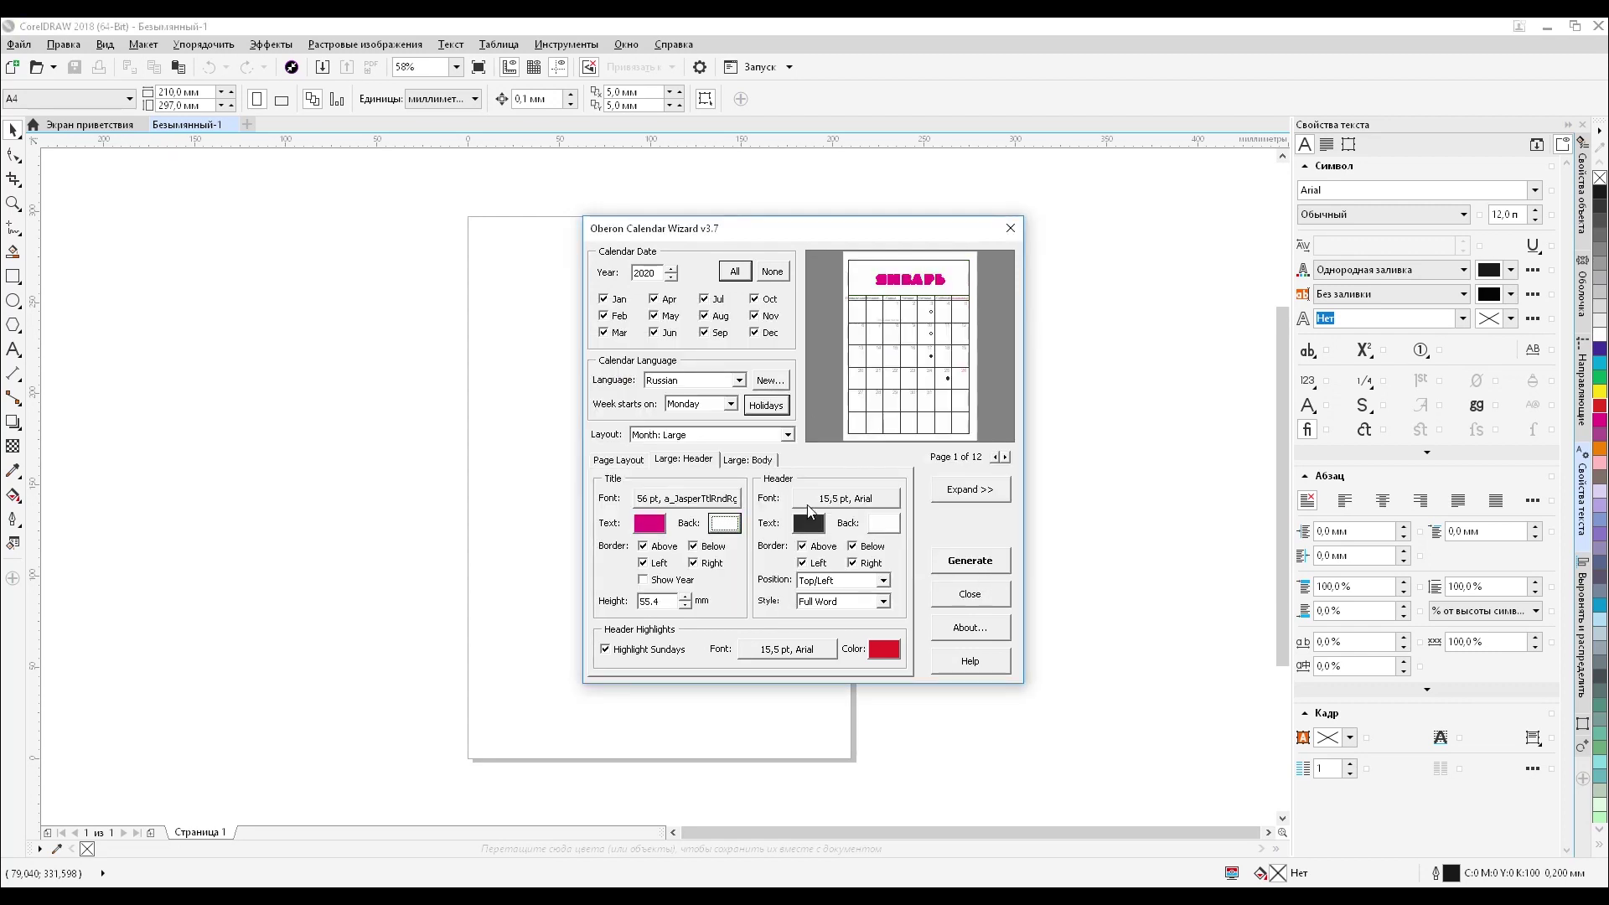
- Turn off the title's above, below, left and right borders, and turn all four back on
click(644, 547)
click(644, 563)
click(694, 564)
click(695, 550)
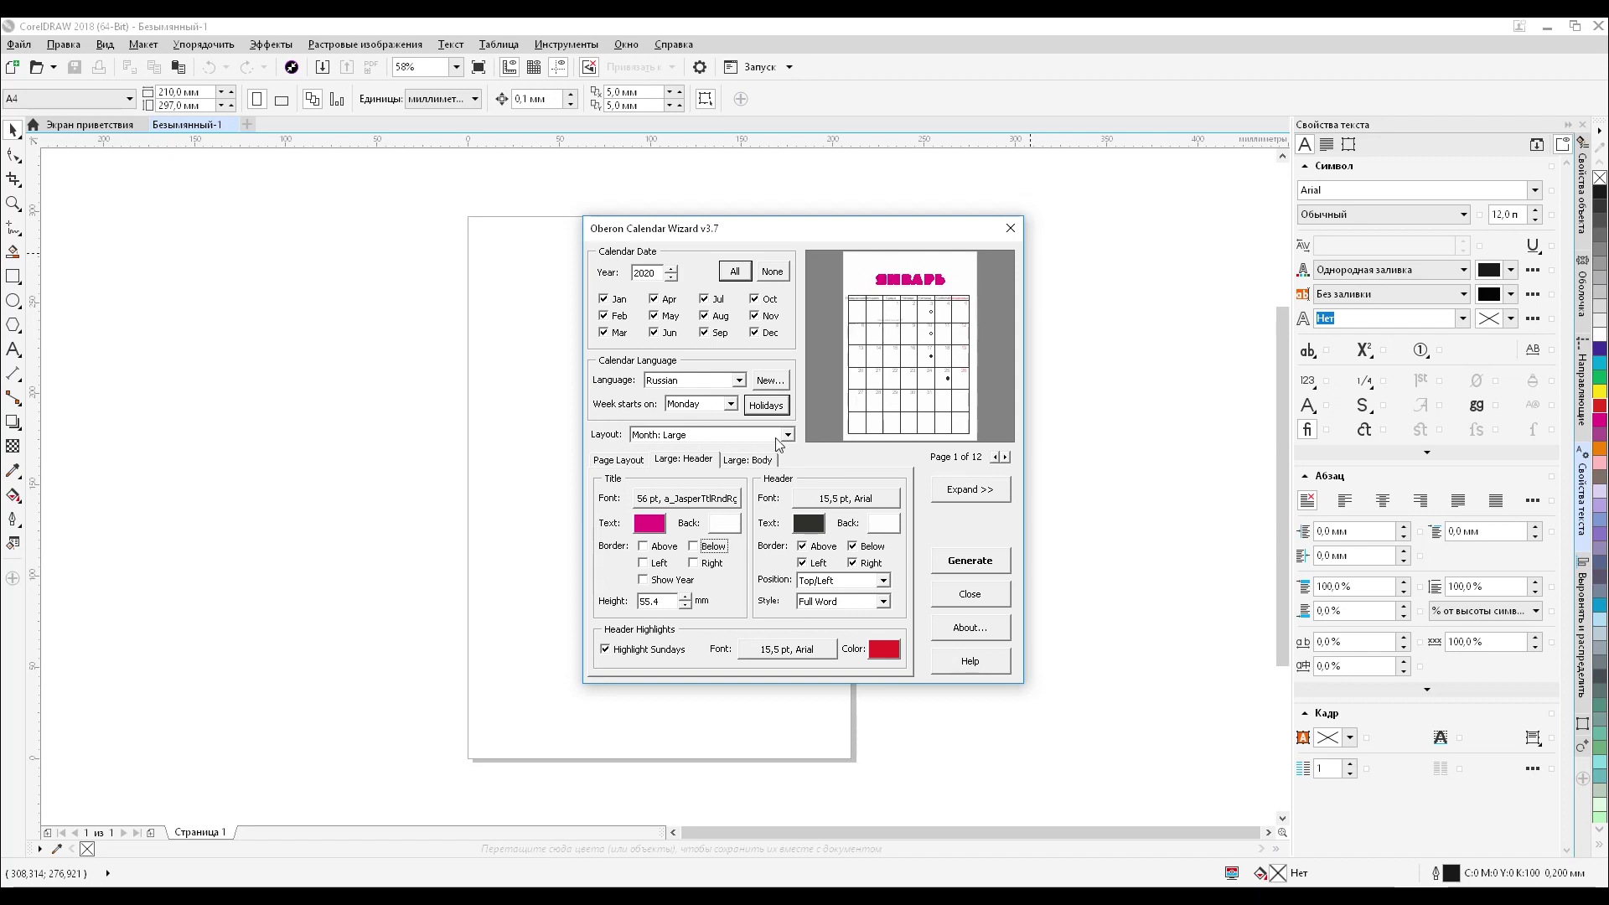
click(696, 548)
click(695, 564)
click(643, 563)
click(644, 546)
- Set the title height to 59.4 mm
drag(686, 598, 686, 597)
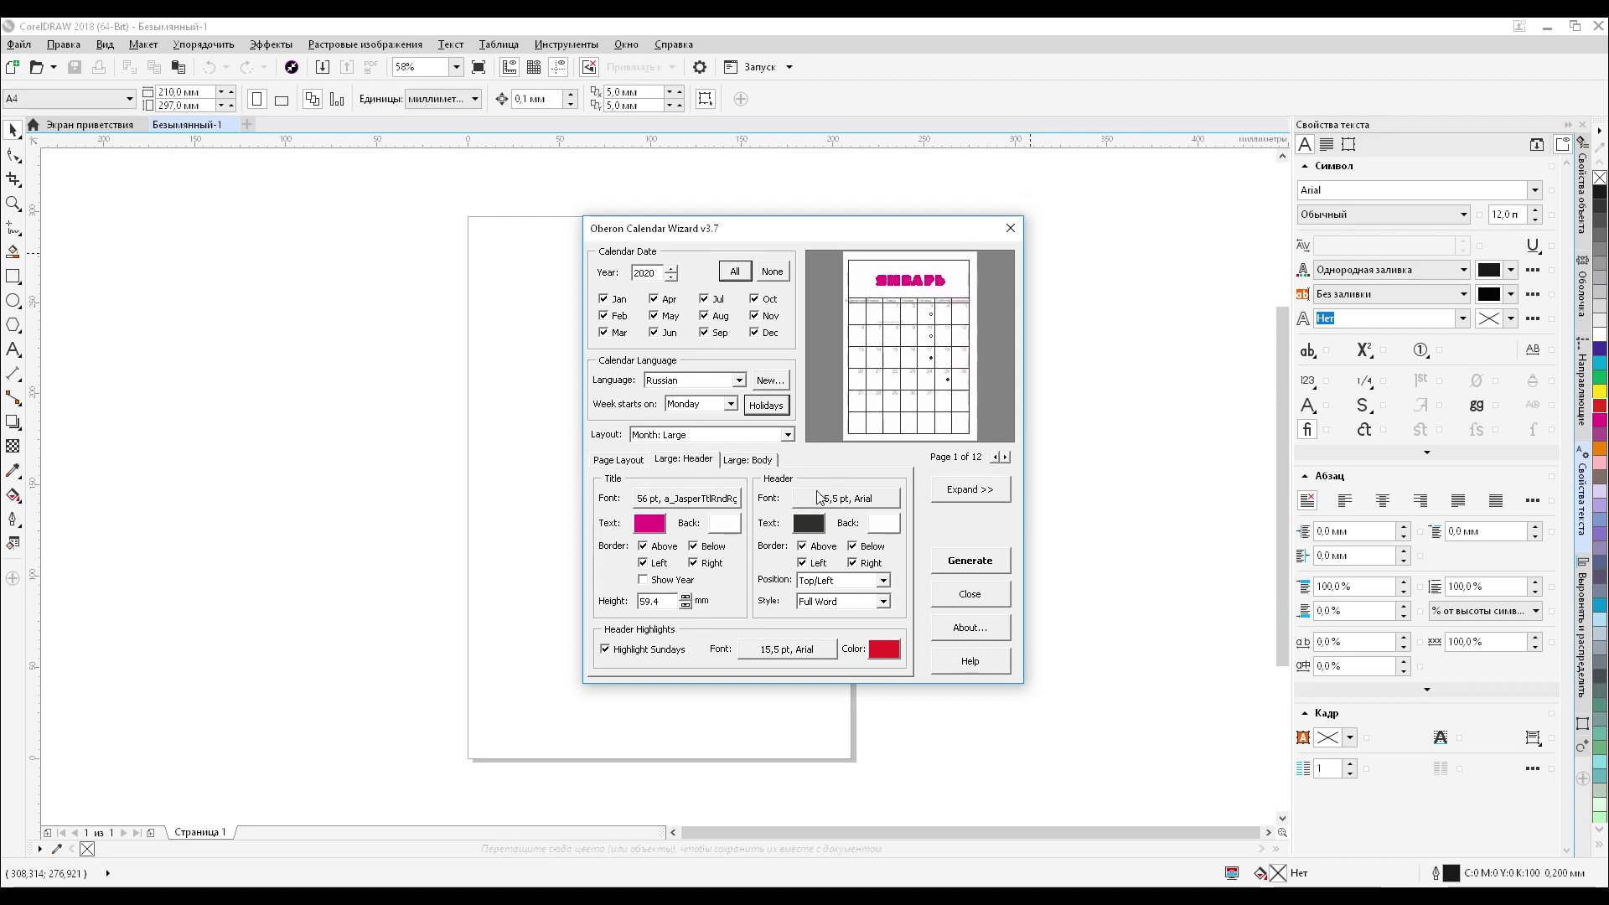
- Set the weekday header text color to purple, CMYK 91, 100, 0, 0
click(808, 523)
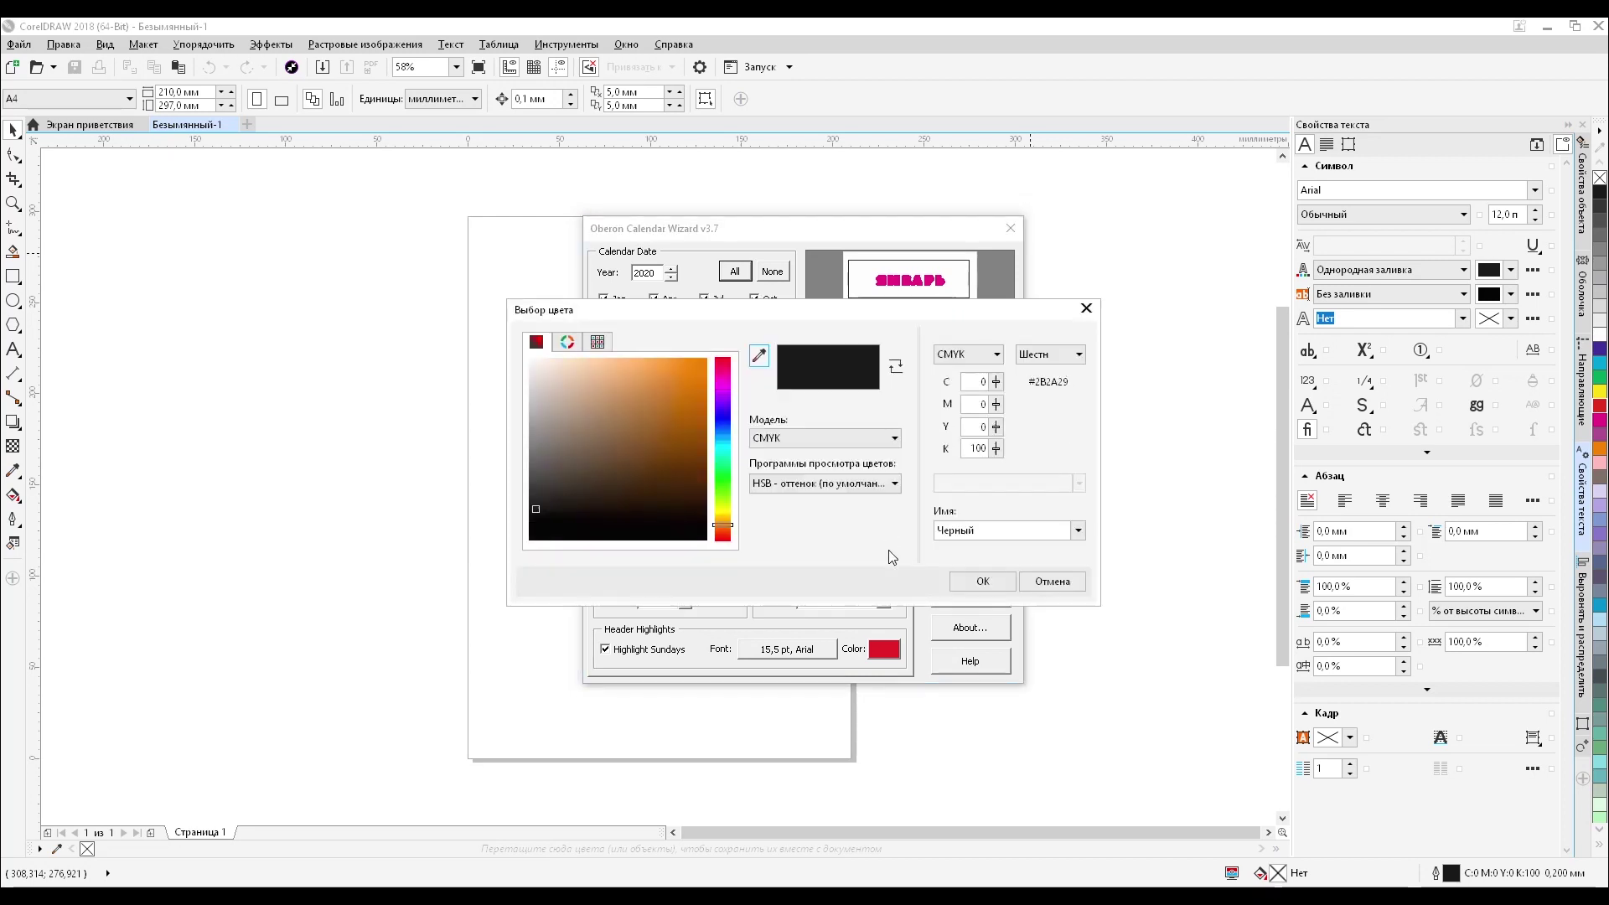
click(722, 416)
drag(697, 411, 709, 358)
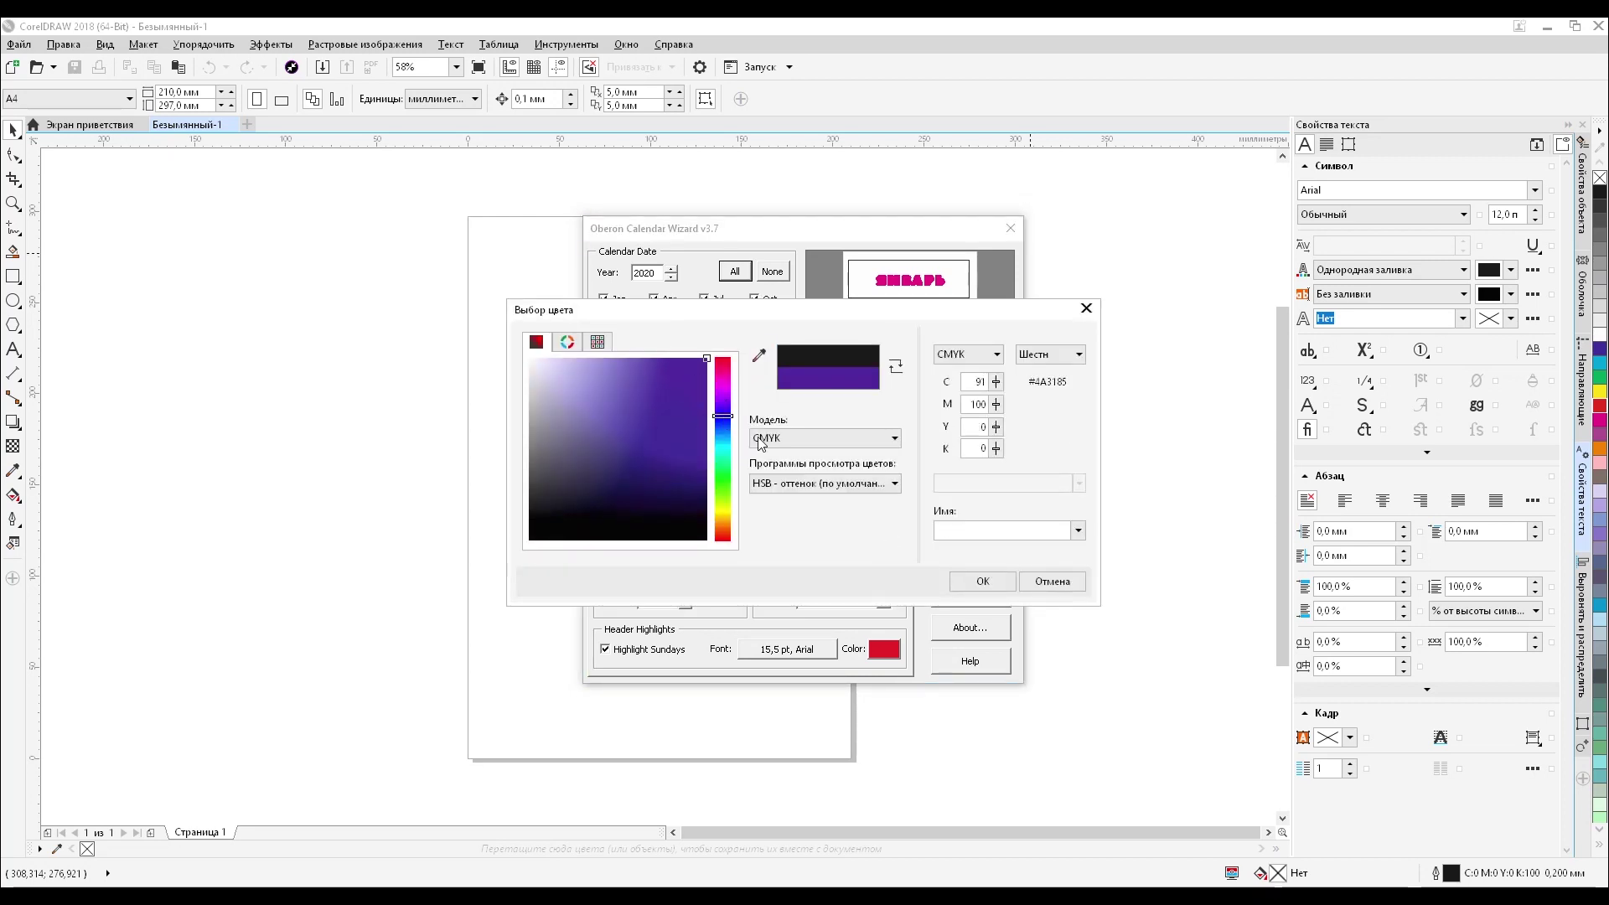
click(983, 582)
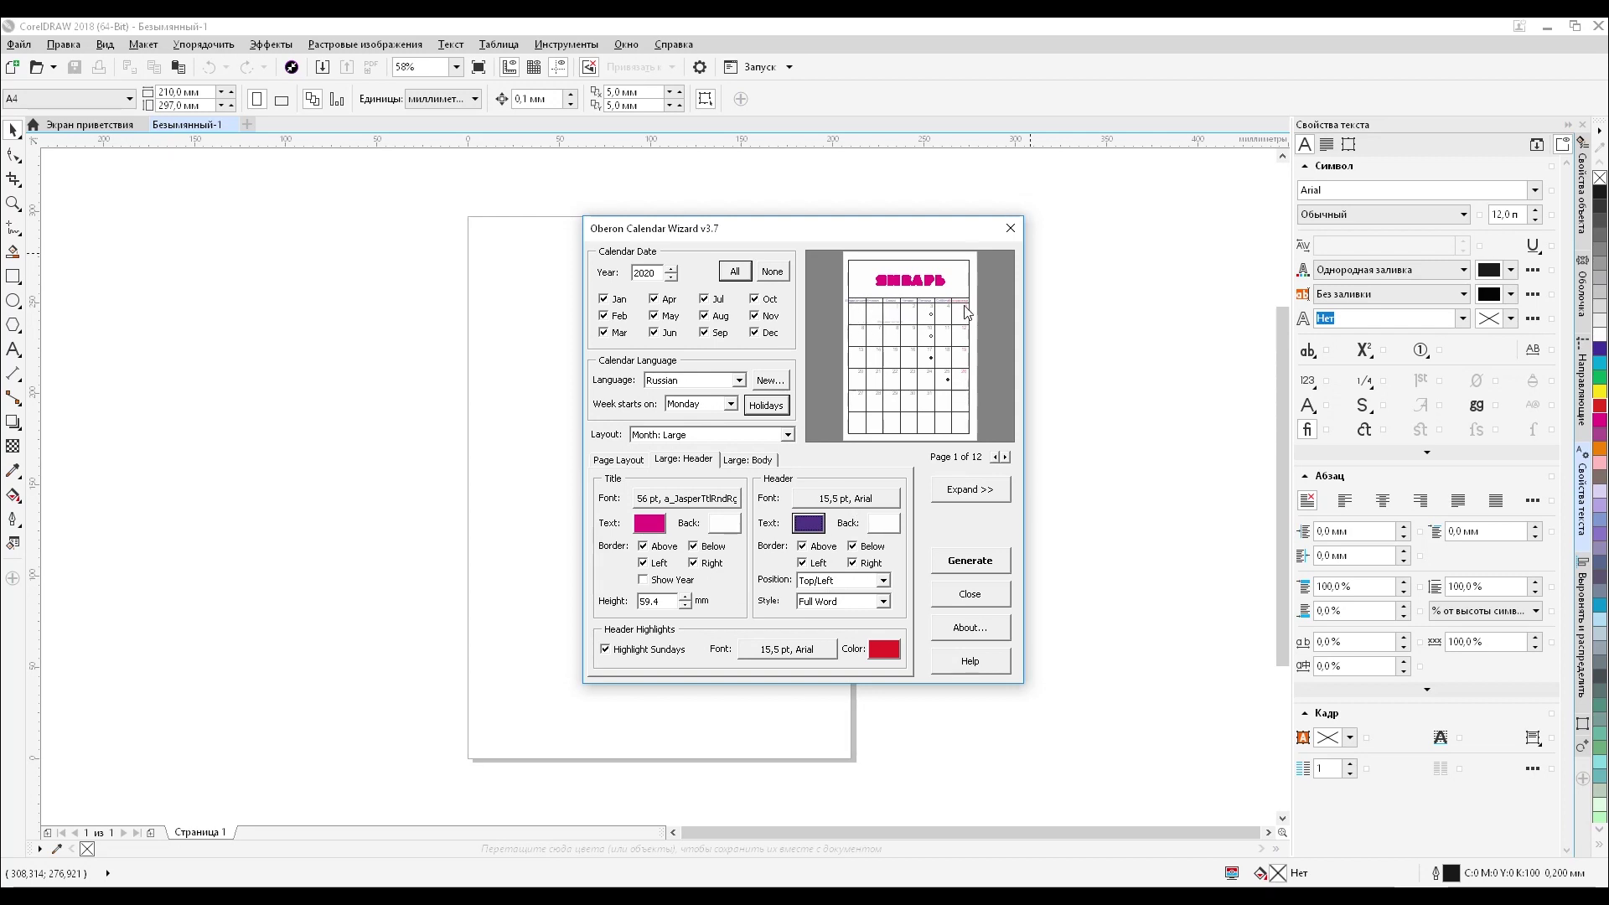
- Set the weekday header font to Arial Black, 16 pt
click(837, 501)
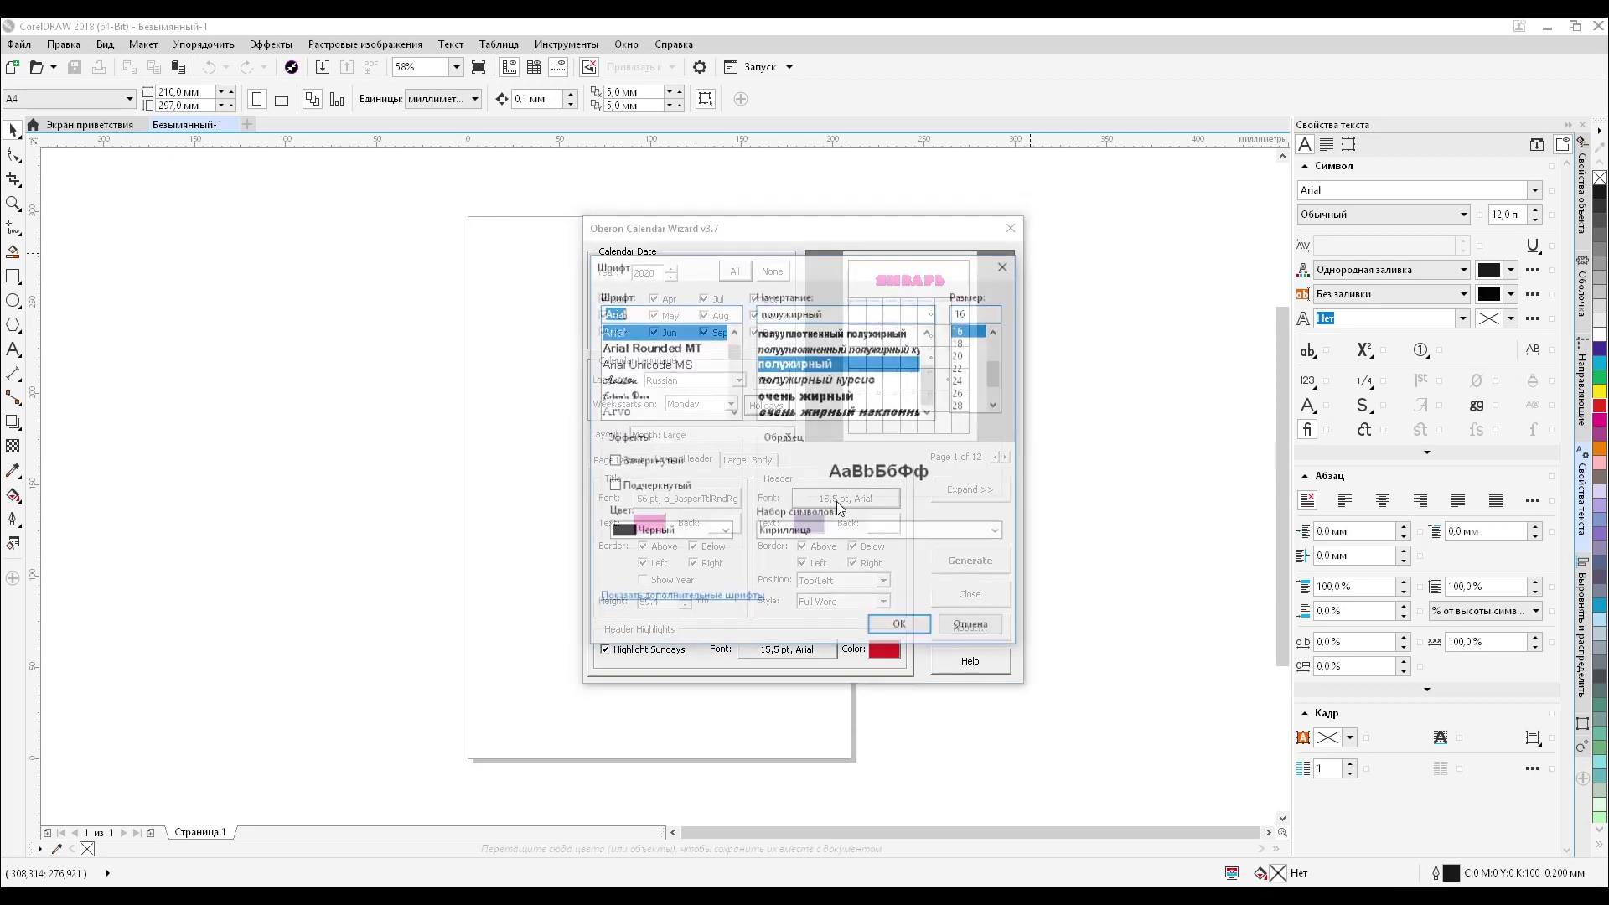
click(789, 397)
click(889, 625)
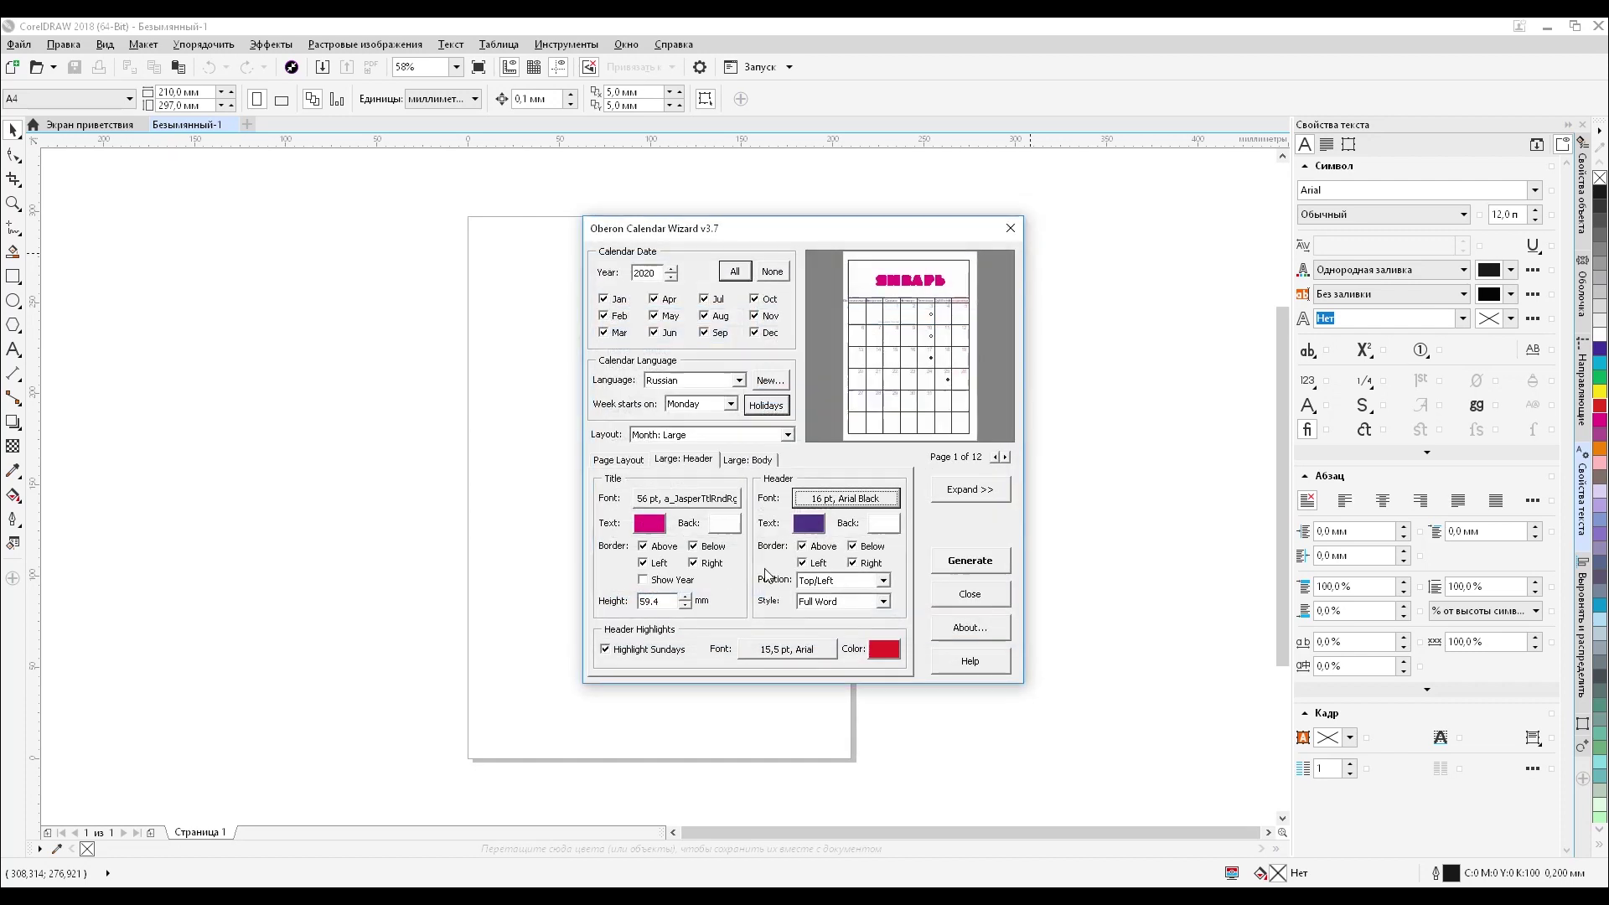
- Turn off the weekday header's above, below, left and right borders
click(803, 547)
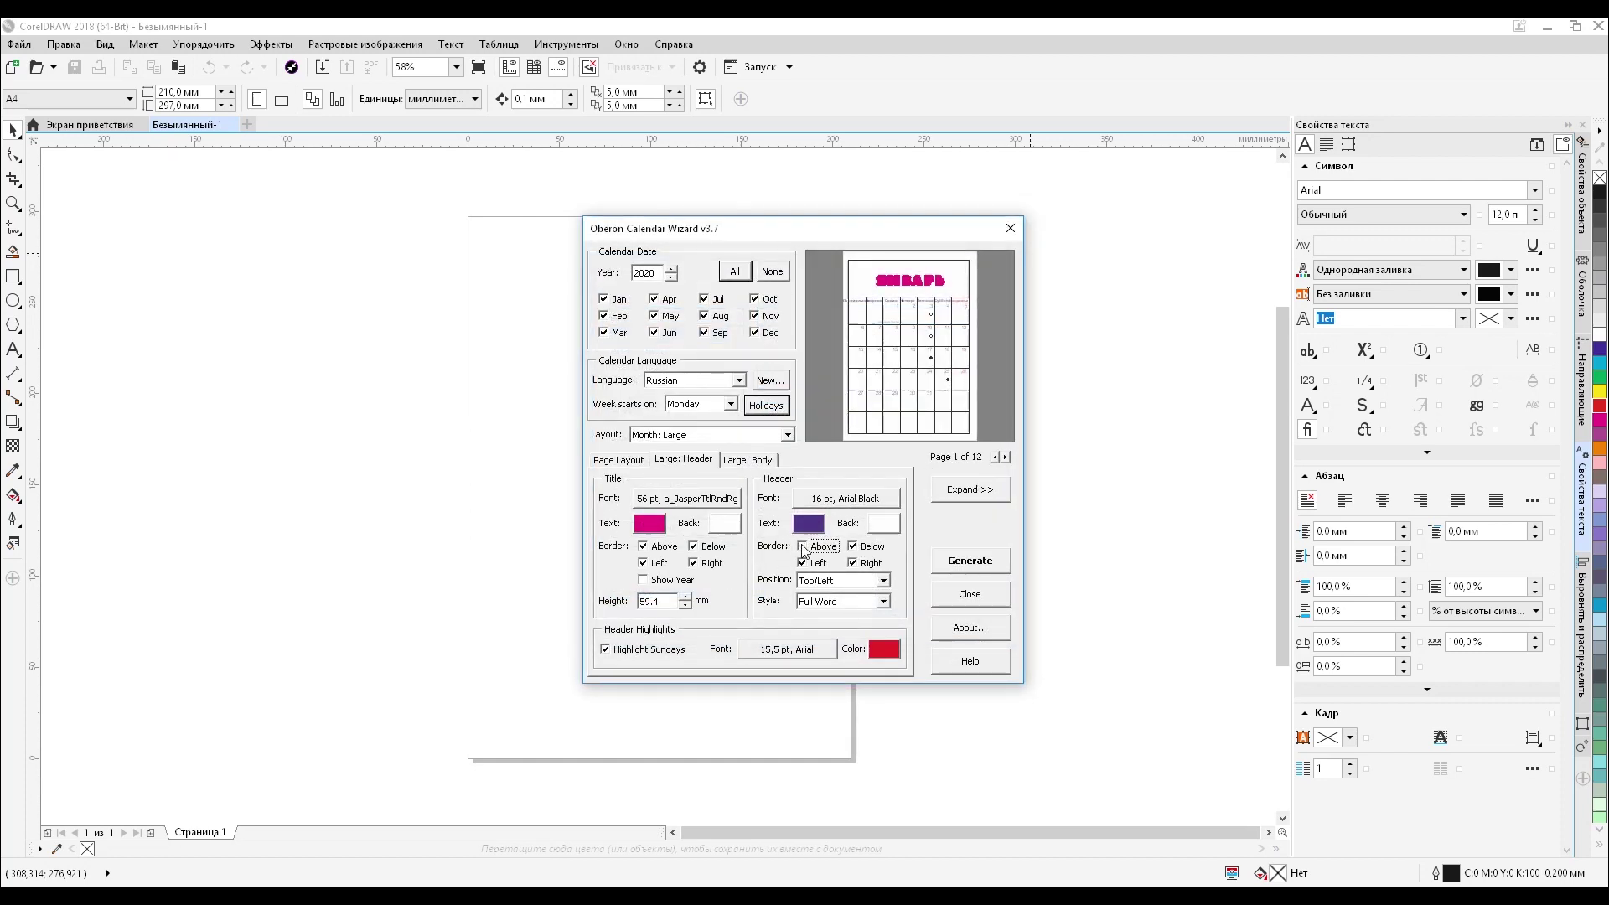
click(804, 564)
click(852, 546)
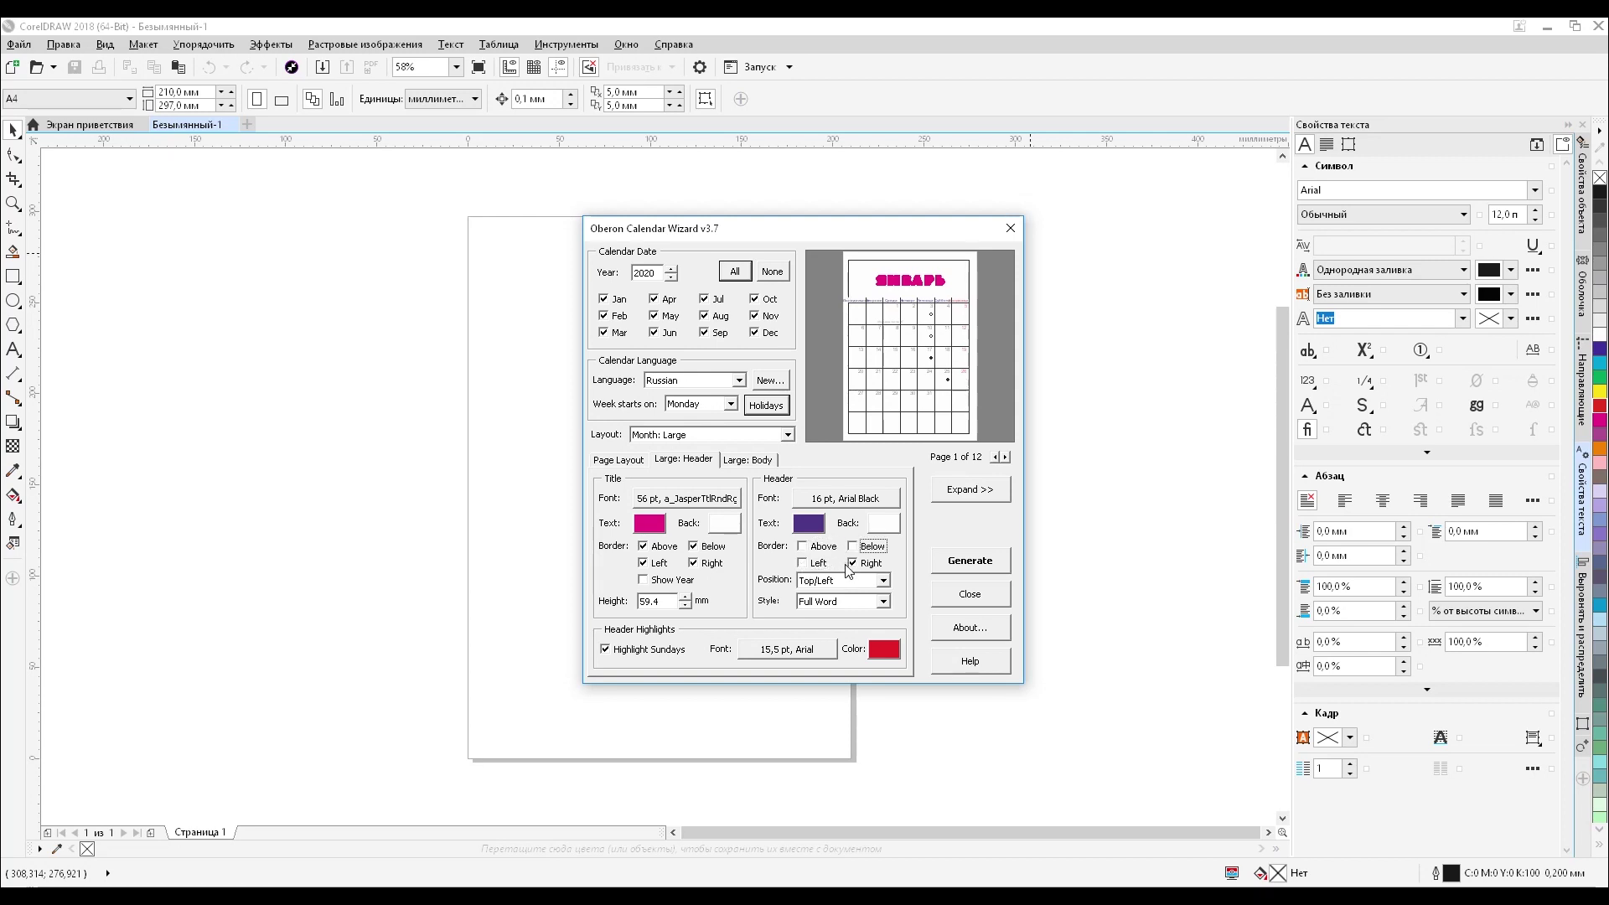
click(853, 564)
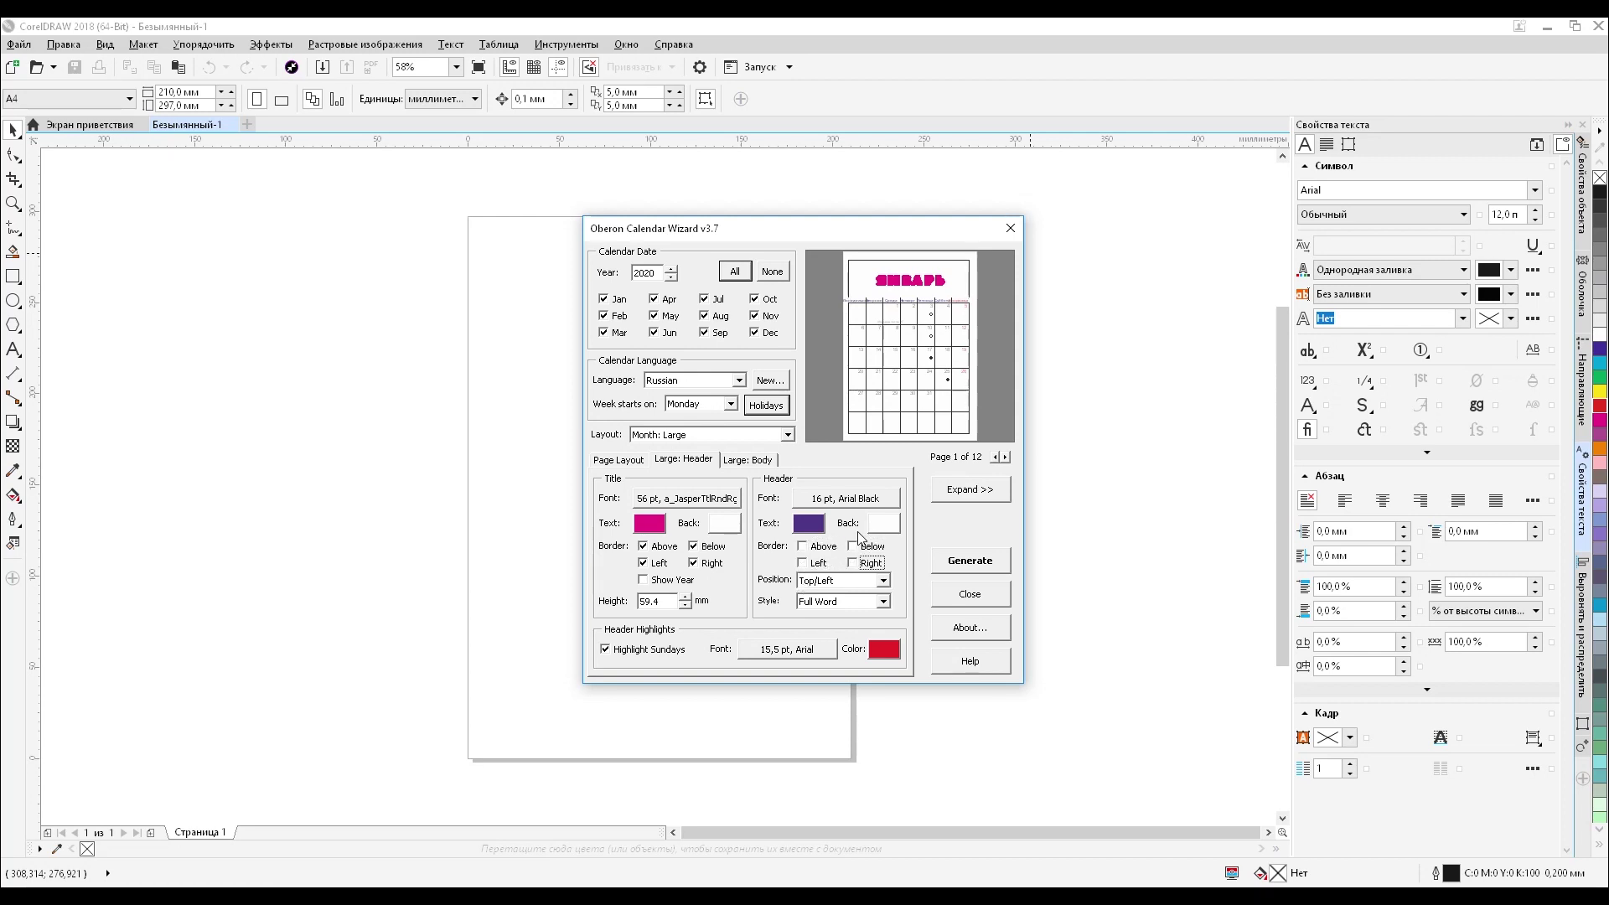
- Turn off the title's above, below, left and right borders
click(643, 547)
click(694, 546)
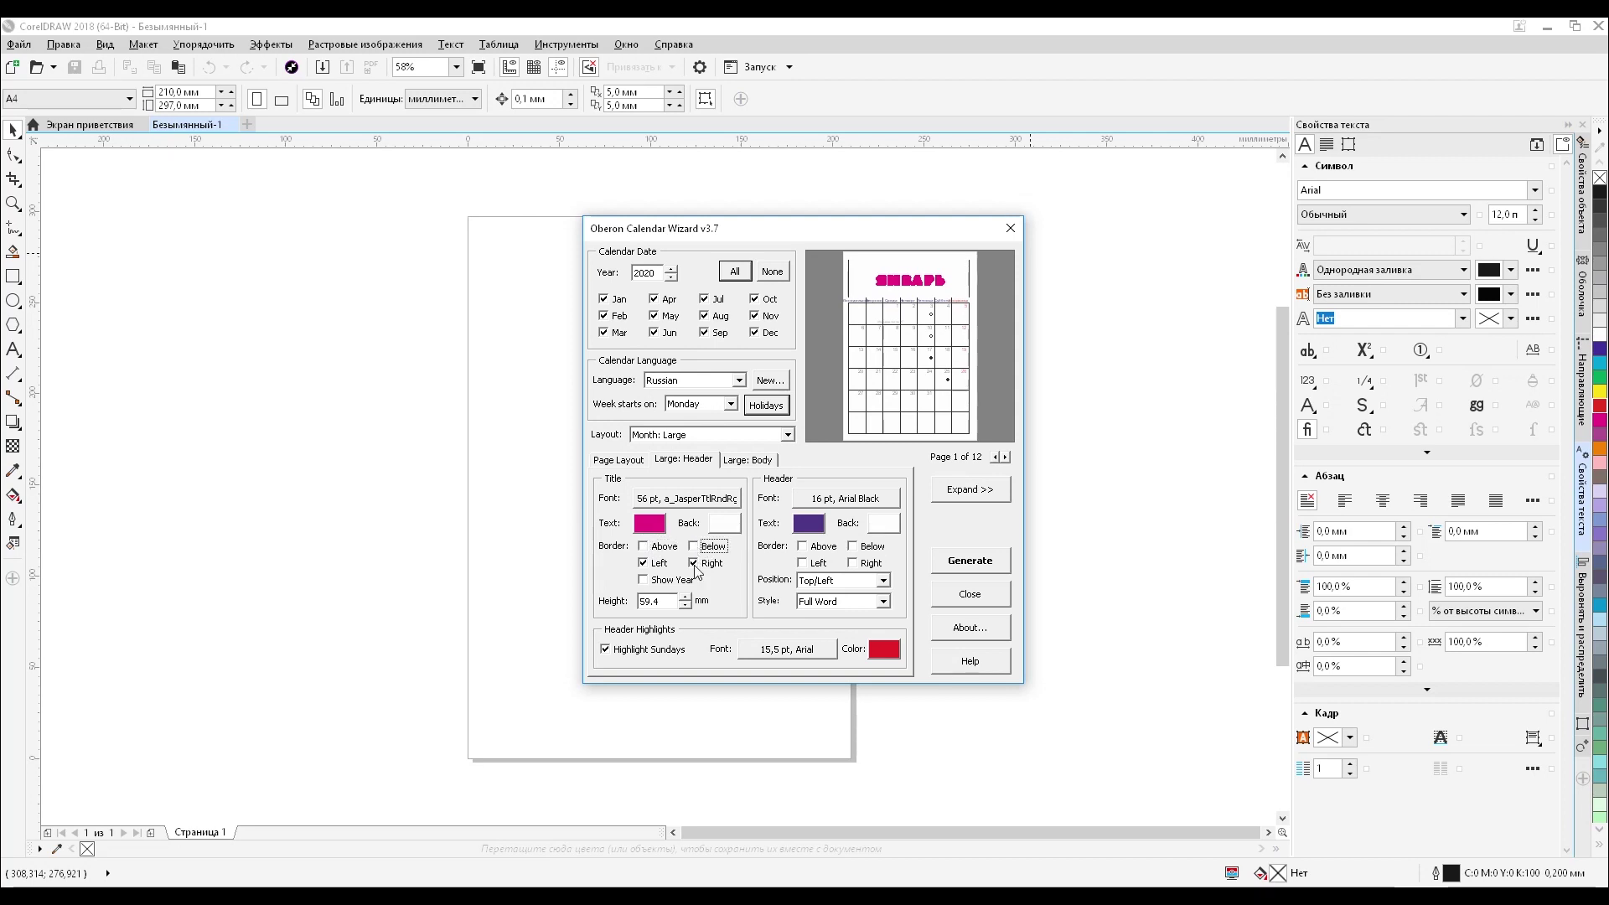
click(701, 563)
click(643, 563)
- Change the weekday header text color to near-black, CMYK 95, 95, 45, 95
click(809, 523)
drag(632, 443, 735, 605)
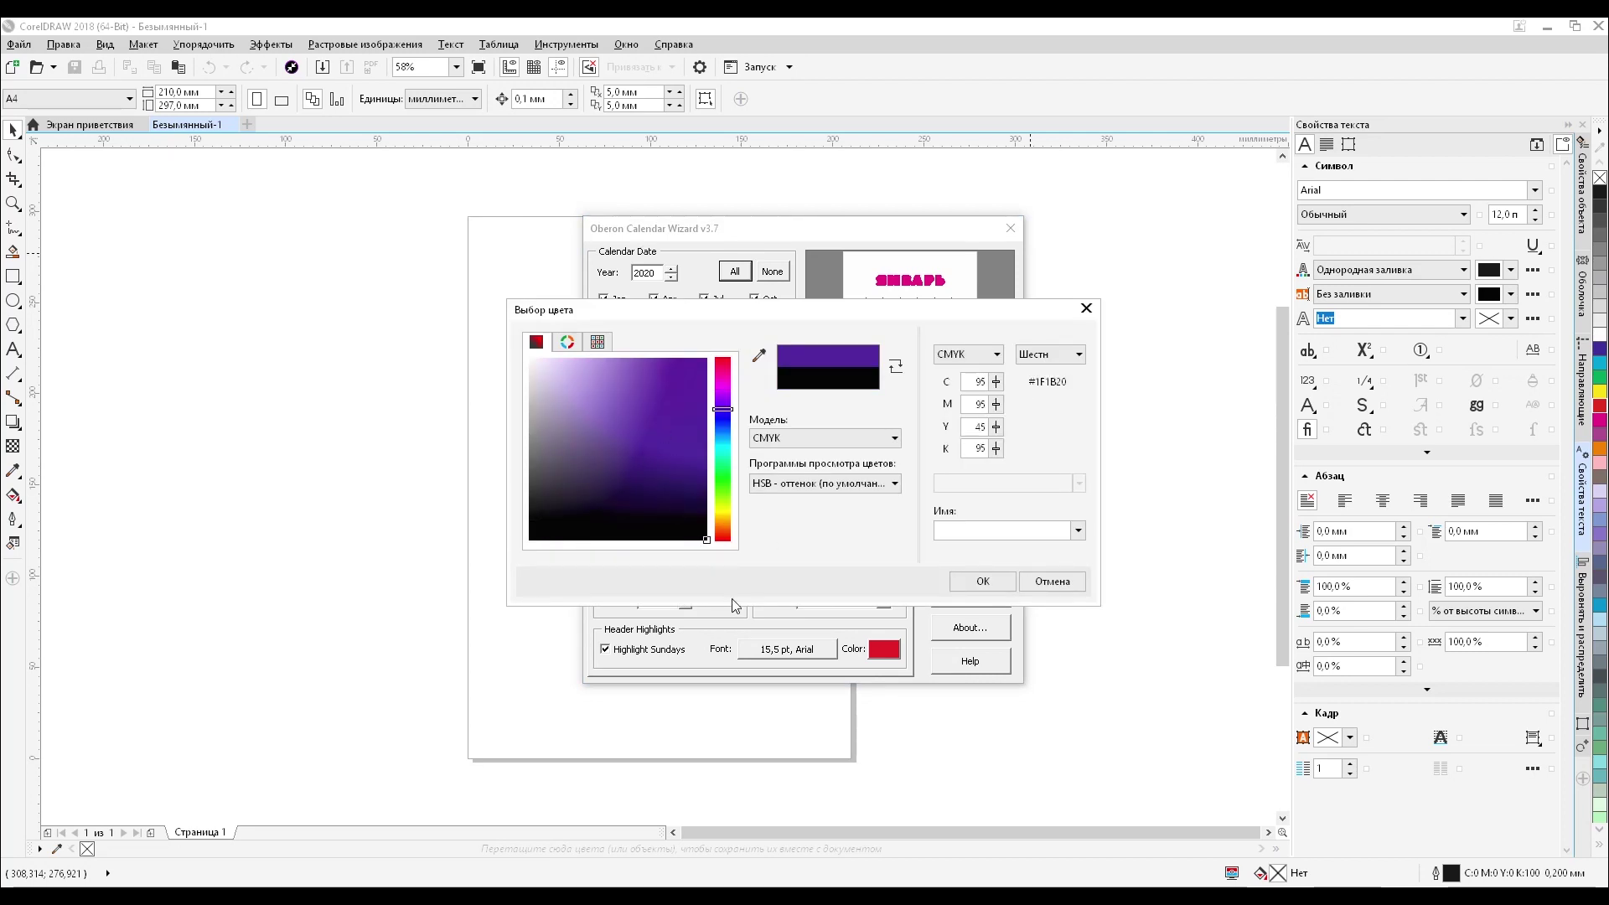
click(981, 581)
- Change the title text color to red, CMYK 0, 93, 100, 0
click(650, 523)
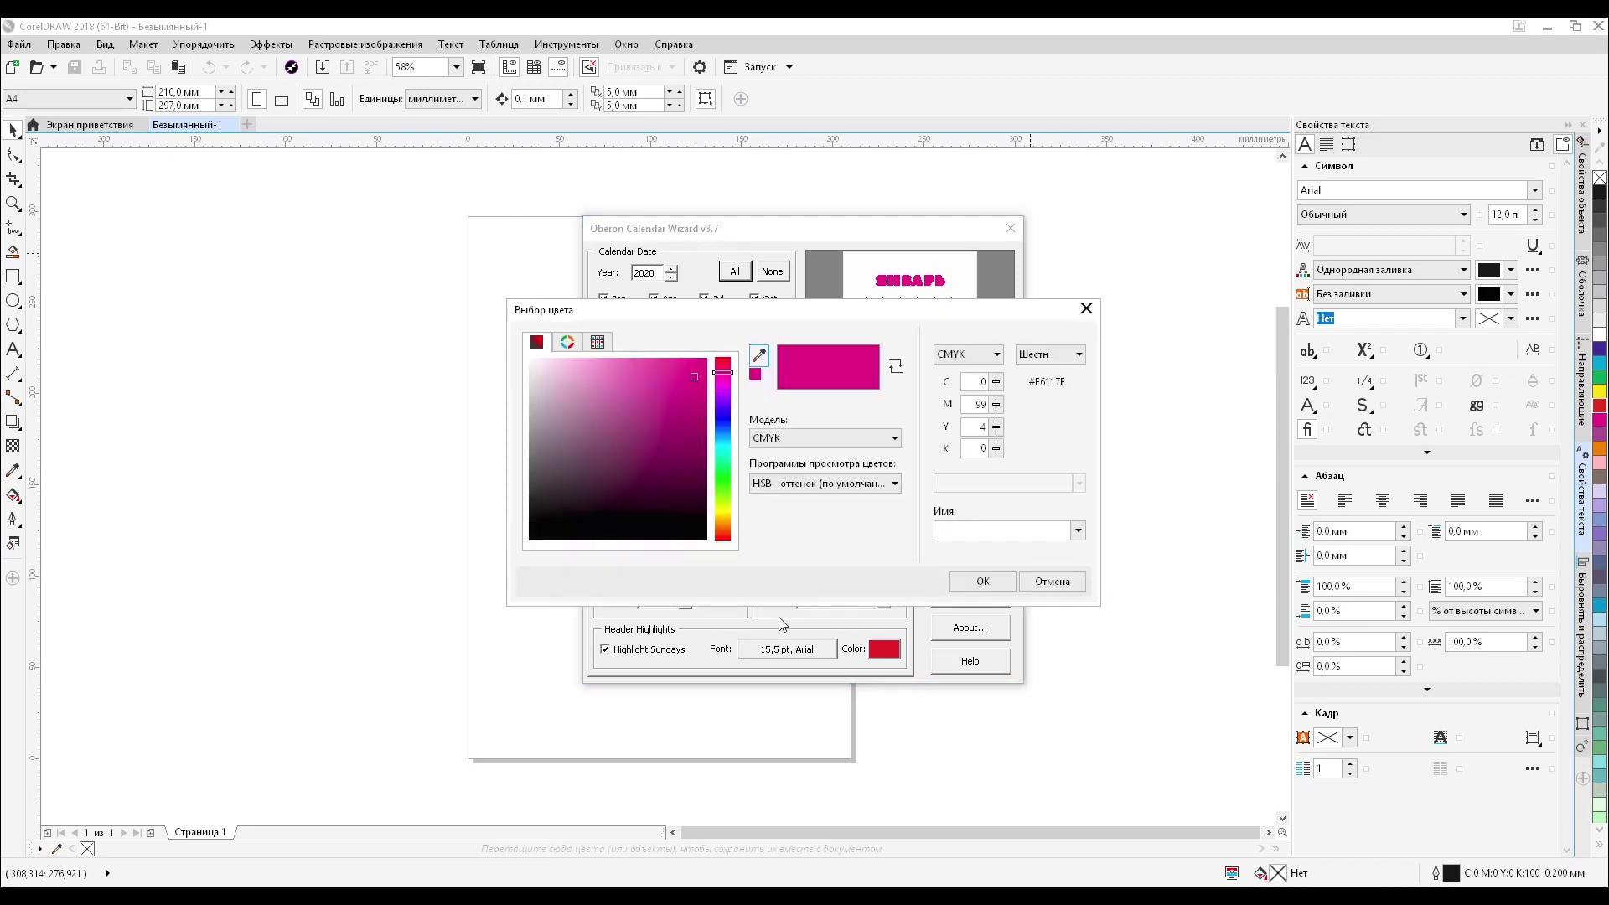
drag(718, 478, 720, 543)
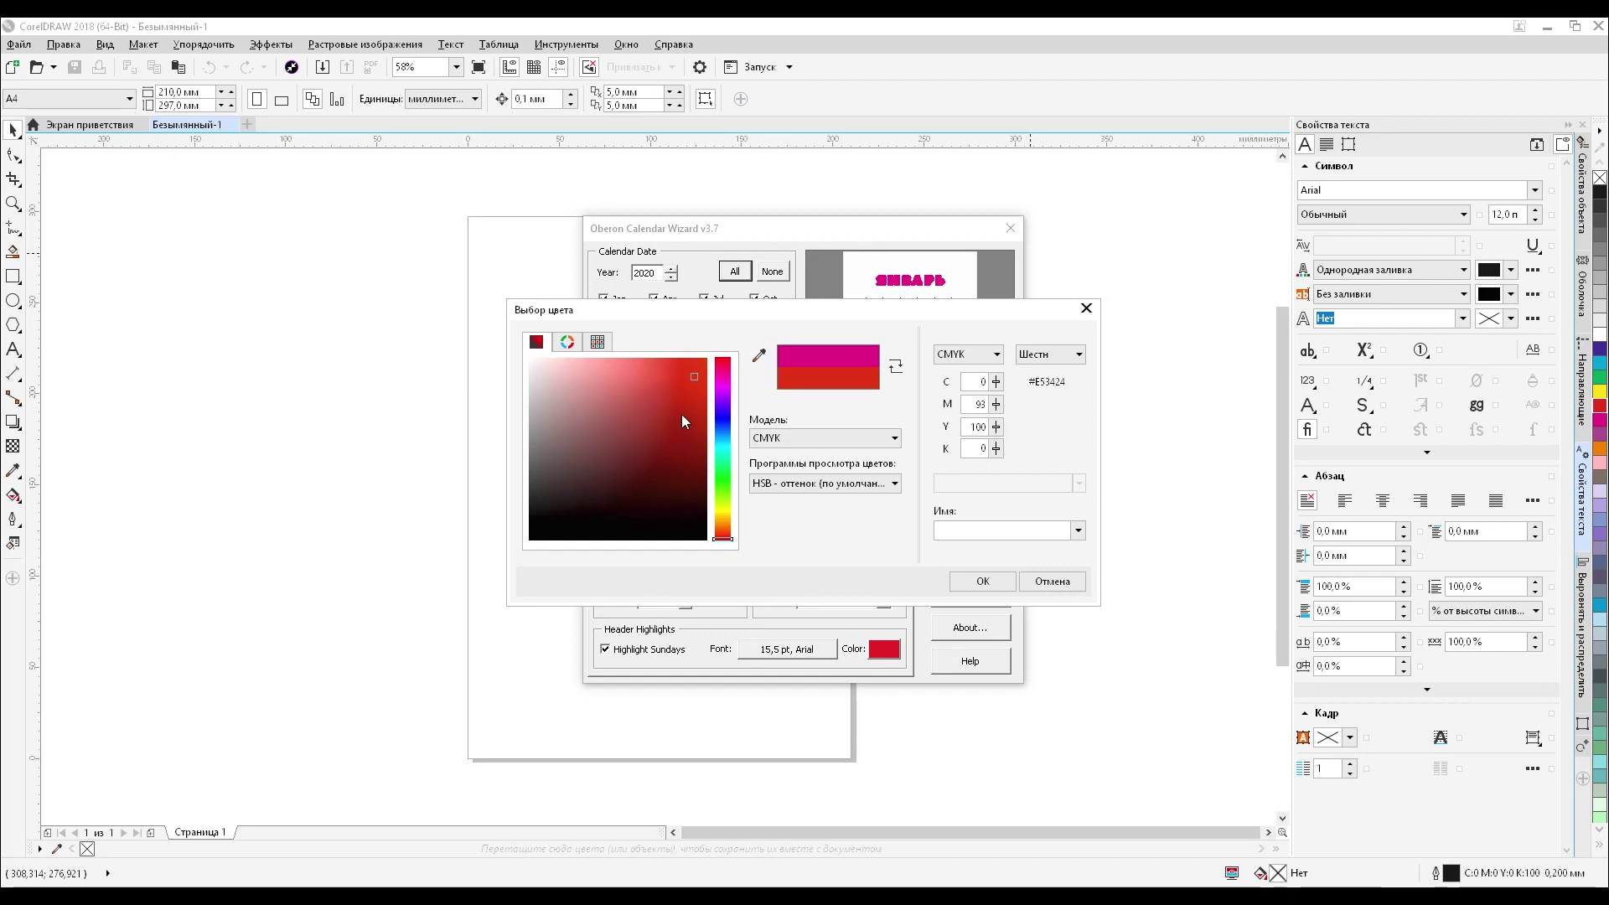
click(983, 582)
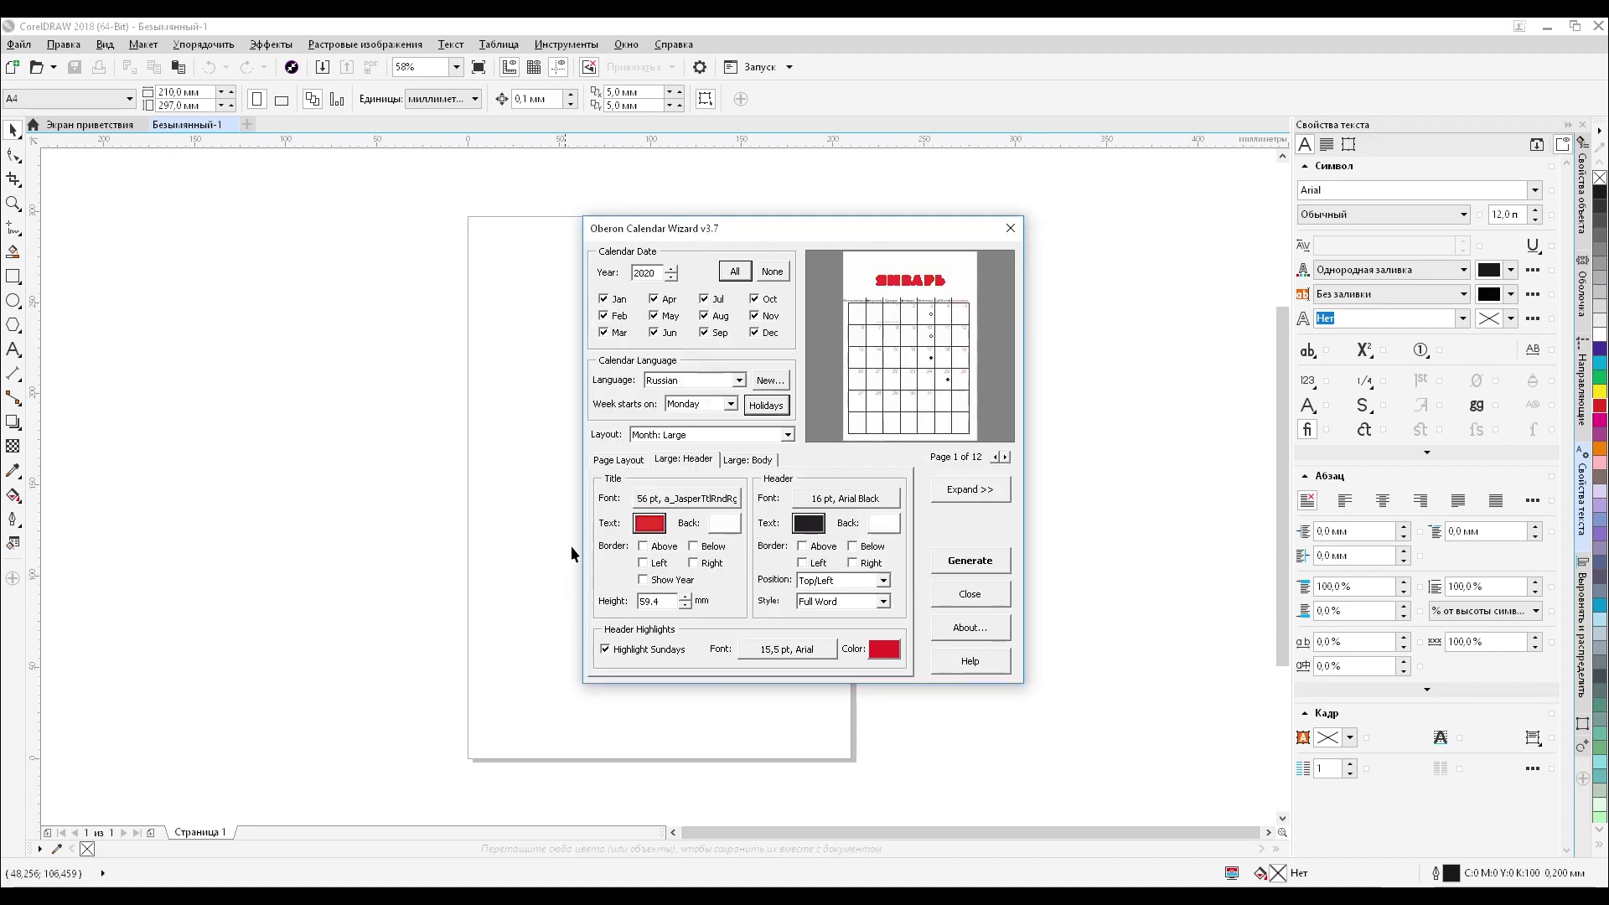
- Set the weekday header position to Bottom/Right
click(883, 581)
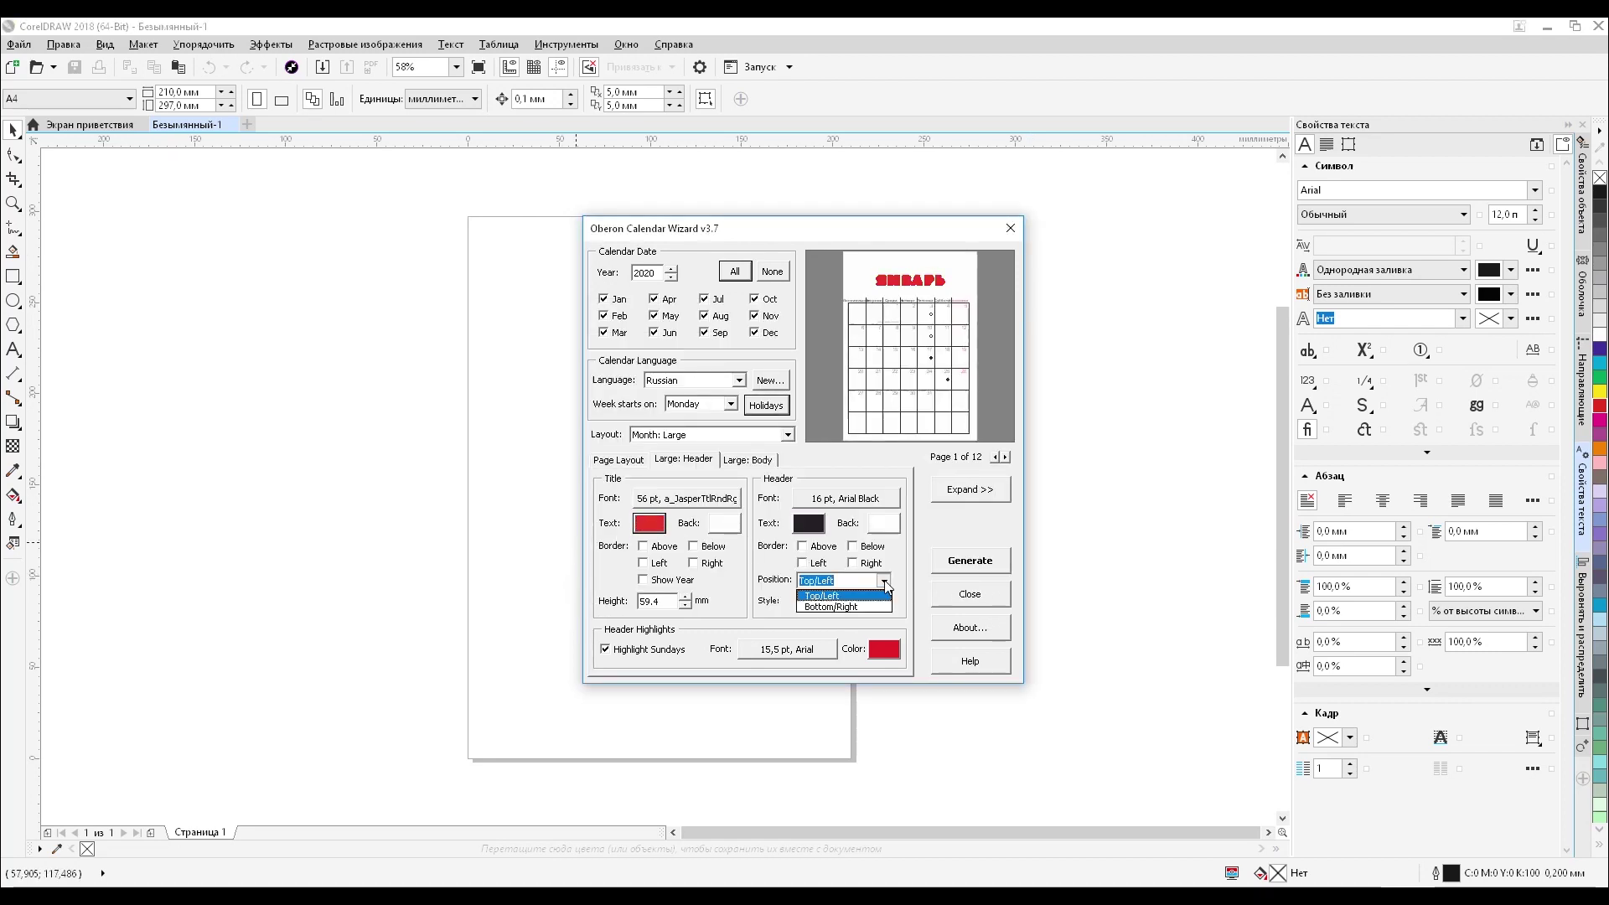
click(858, 607)
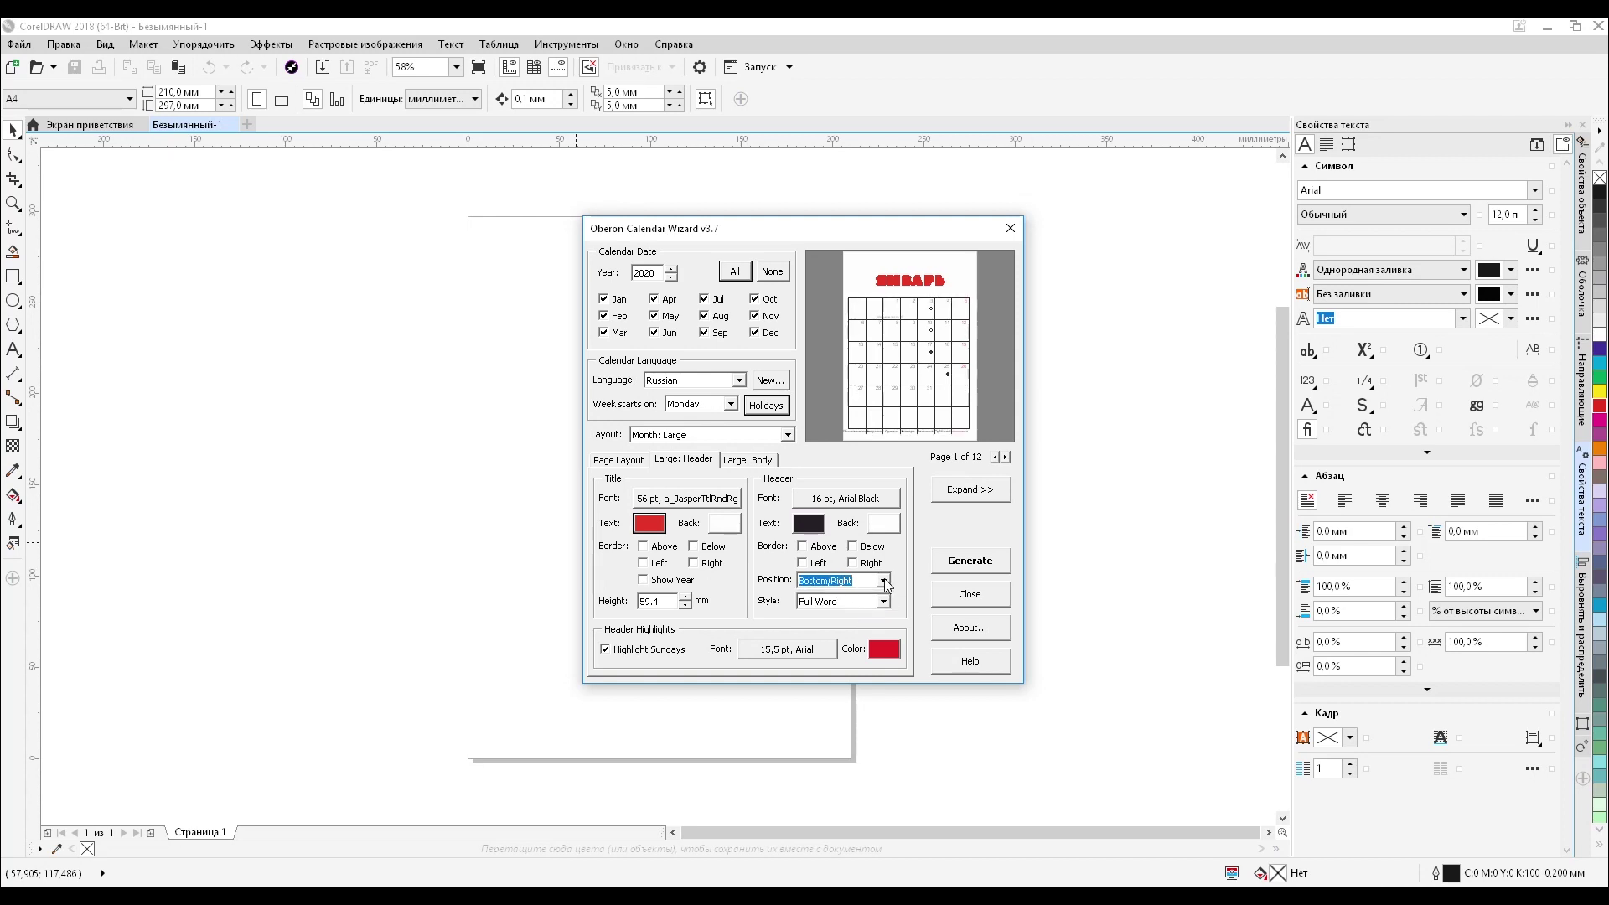
- Set the weekday header position to Top/Left
click(884, 581)
click(883, 581)
click(880, 581)
click(872, 595)
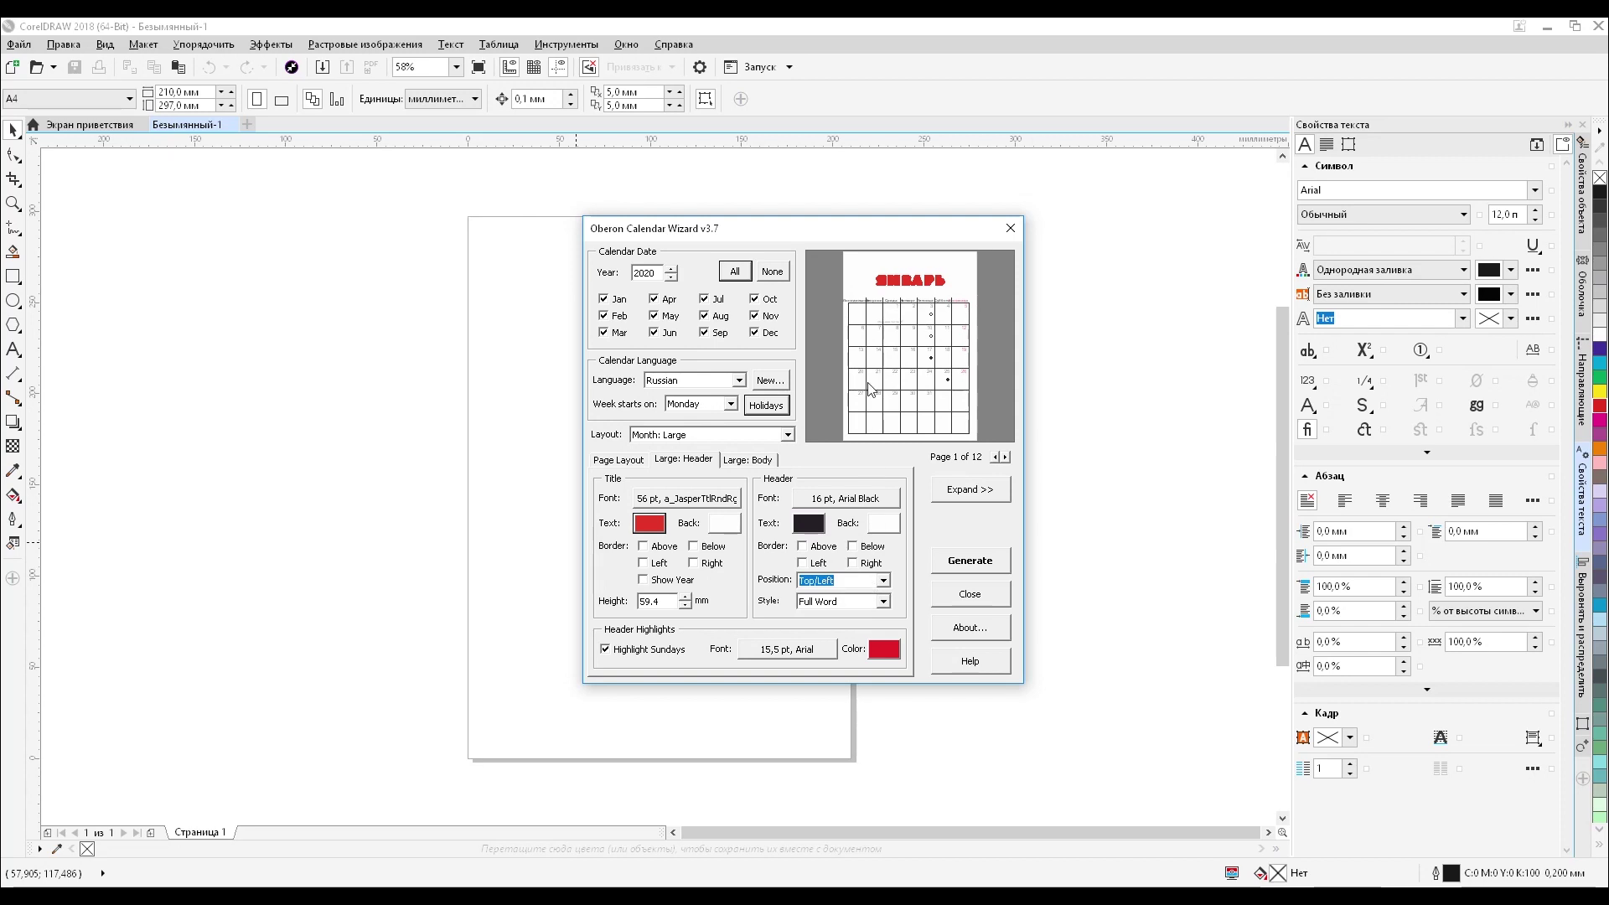
- Set the weekday header style to Short Form and open the Large: Body settings
click(883, 602)
click(858, 627)
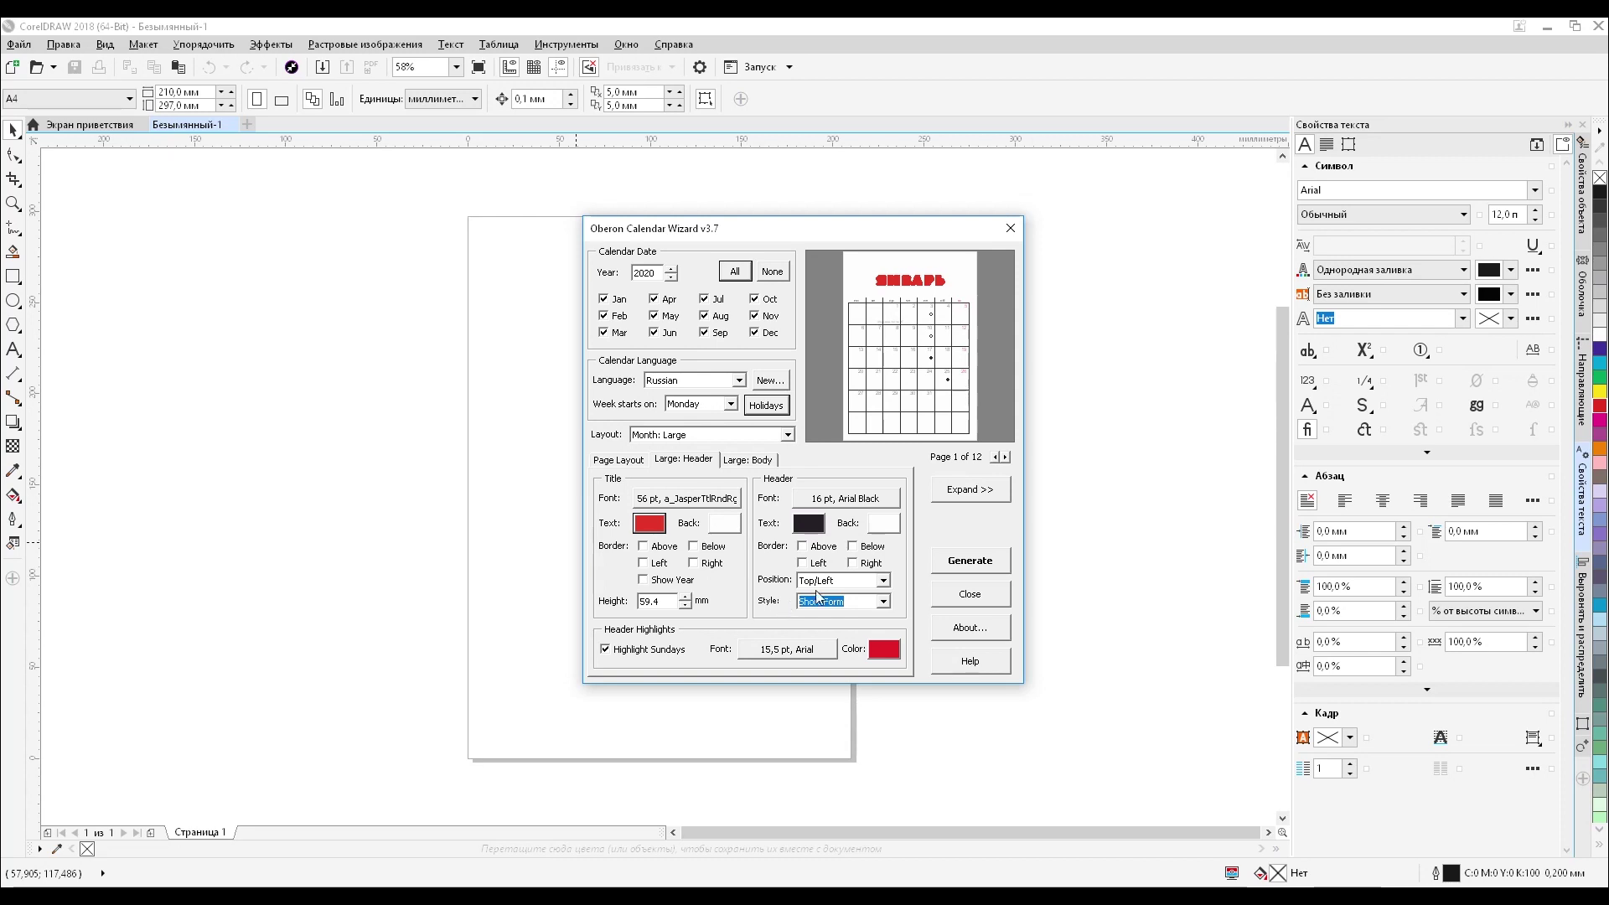
click(884, 601)
click(878, 622)
click(883, 603)
click(878, 634)
click(758, 462)
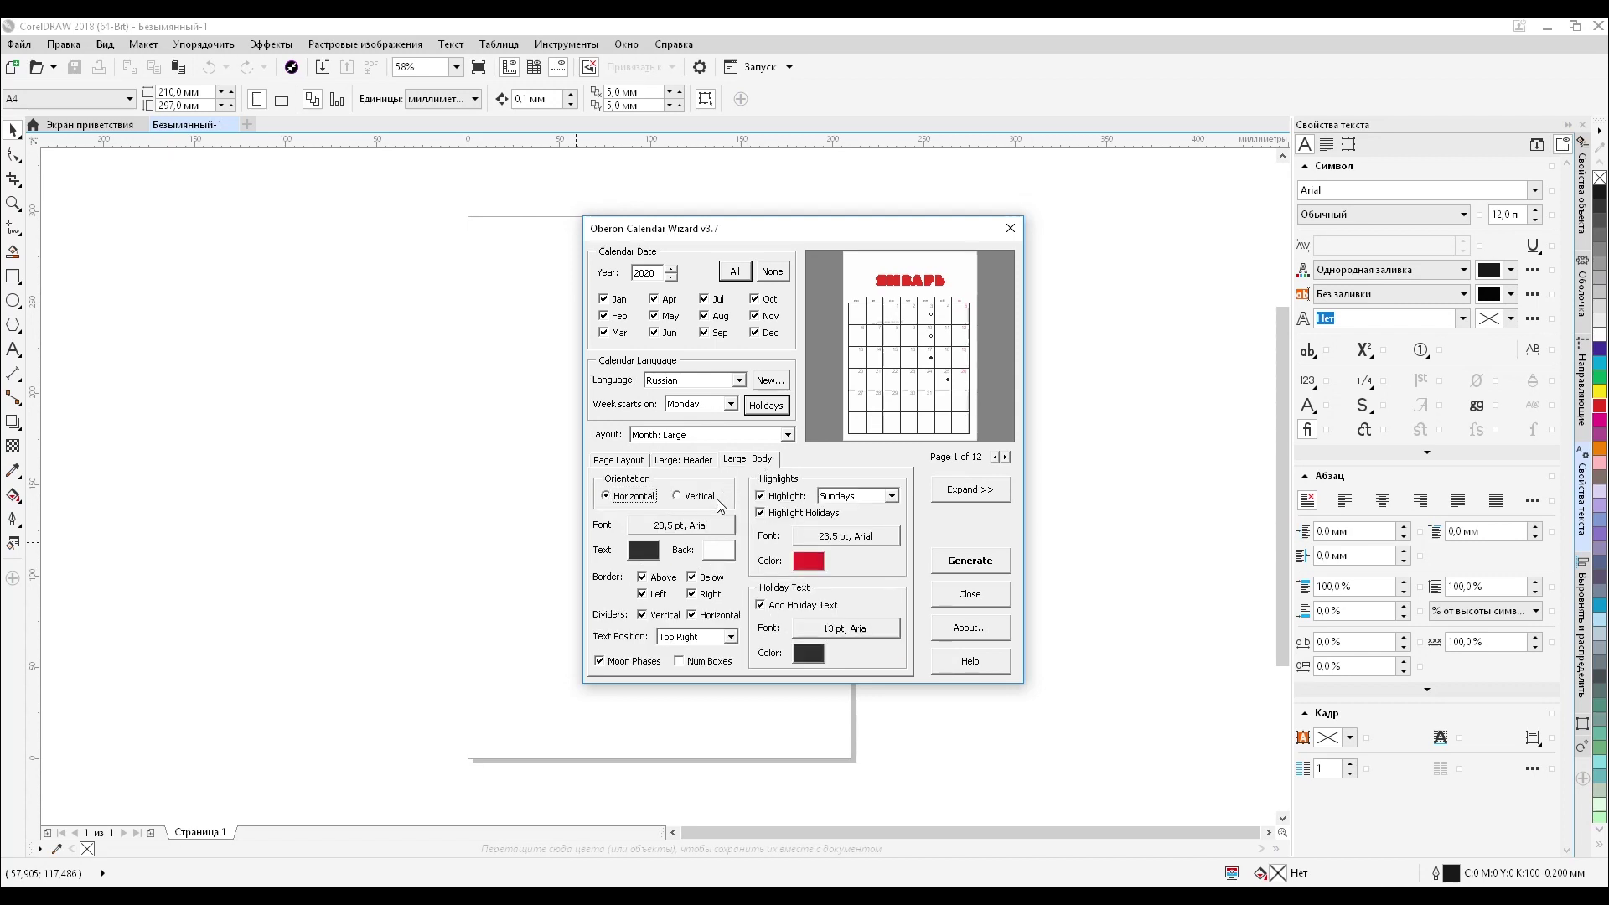
- Try the vertical orientation for the calendar body and switch back to horizontal
click(607, 497)
click(678, 496)
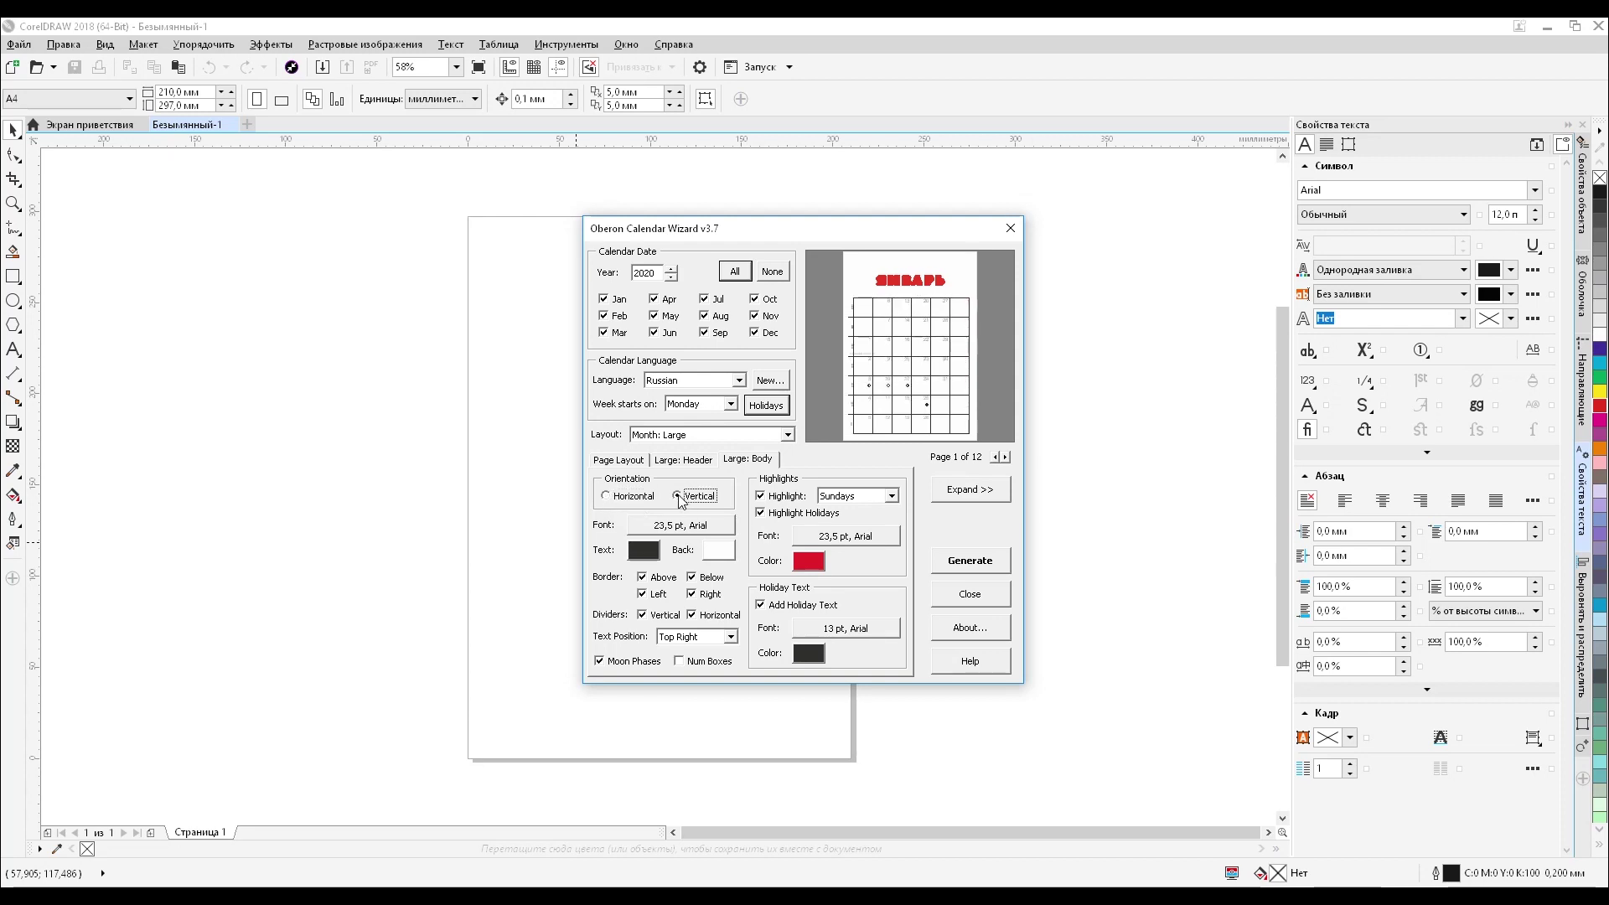
click(607, 496)
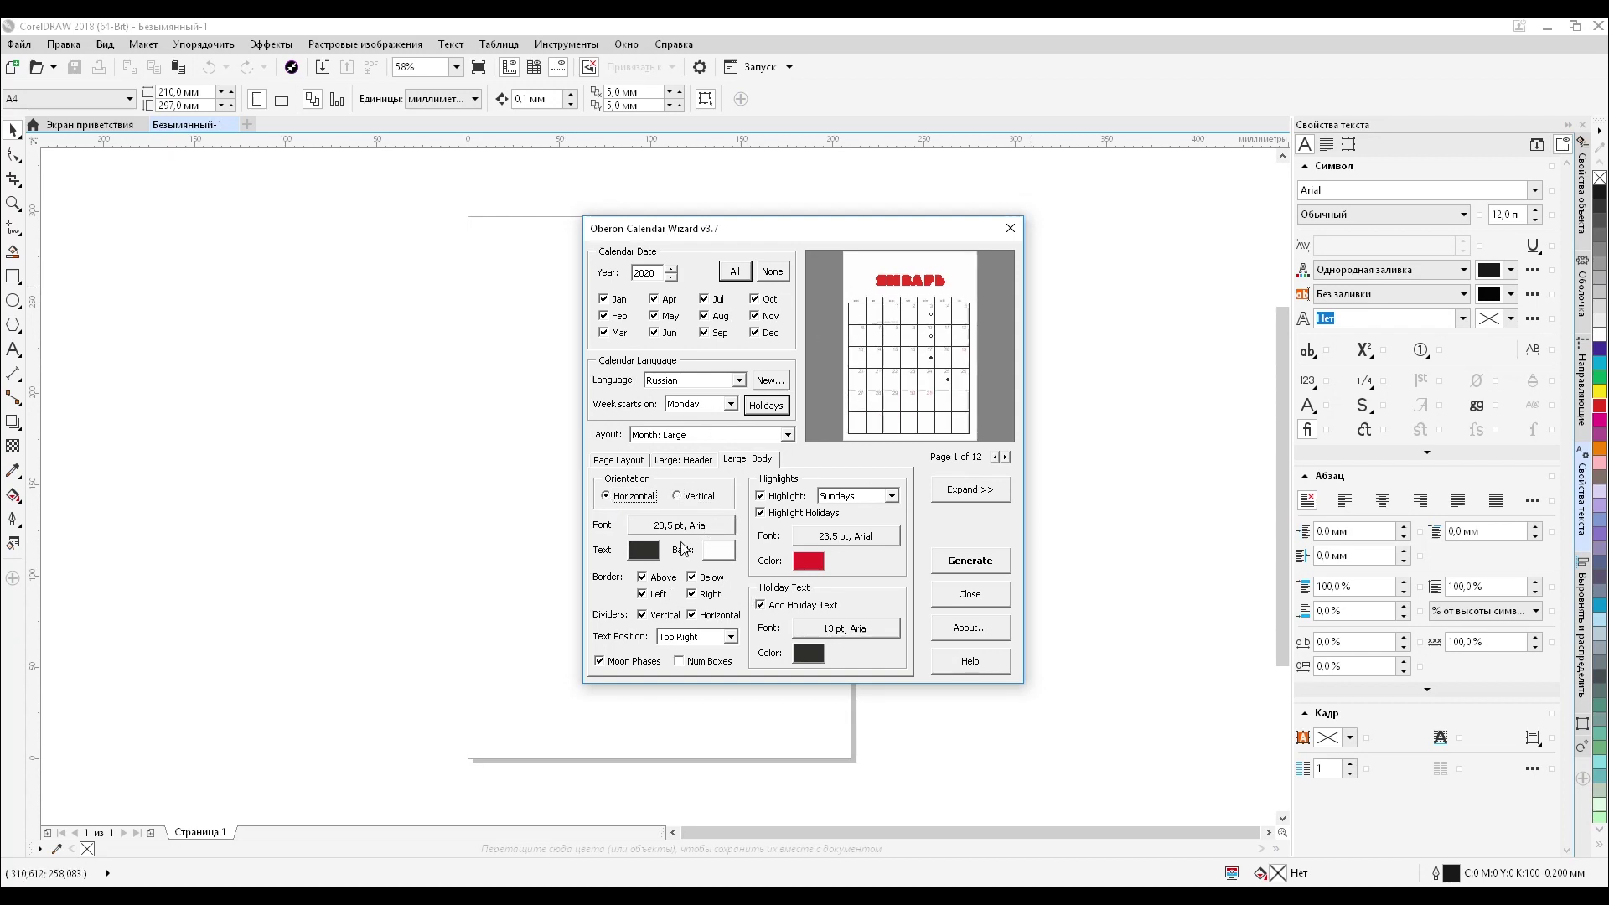
- Set the calendar body font to Arial in the extra-bold style (очень жирный), size 23
click(679, 526)
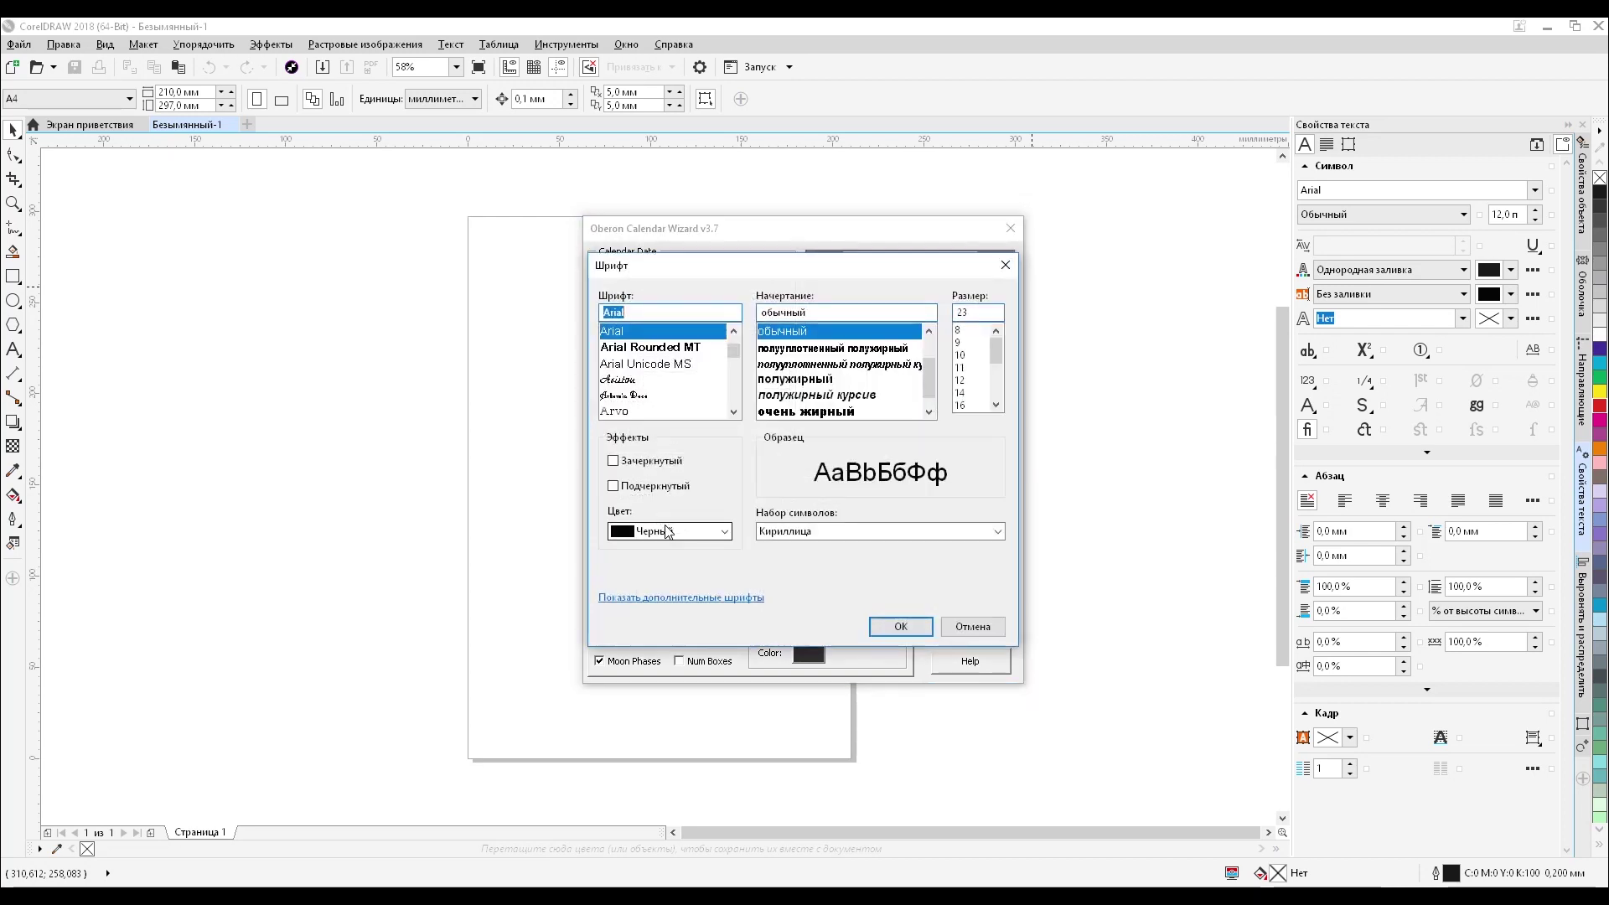
click(817, 412)
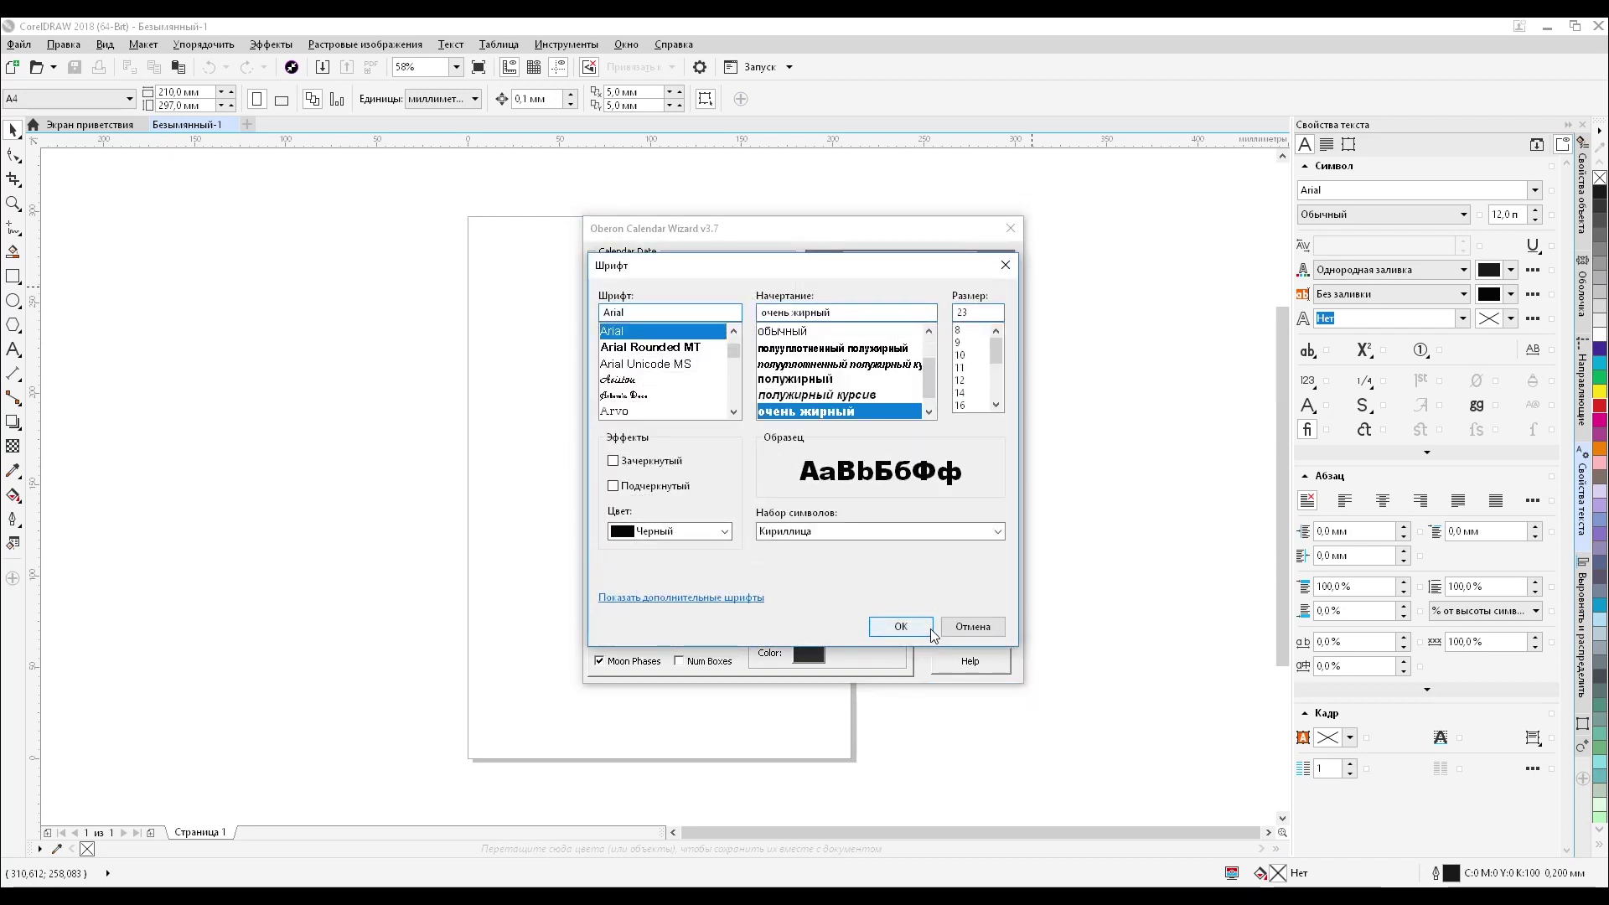
click(901, 627)
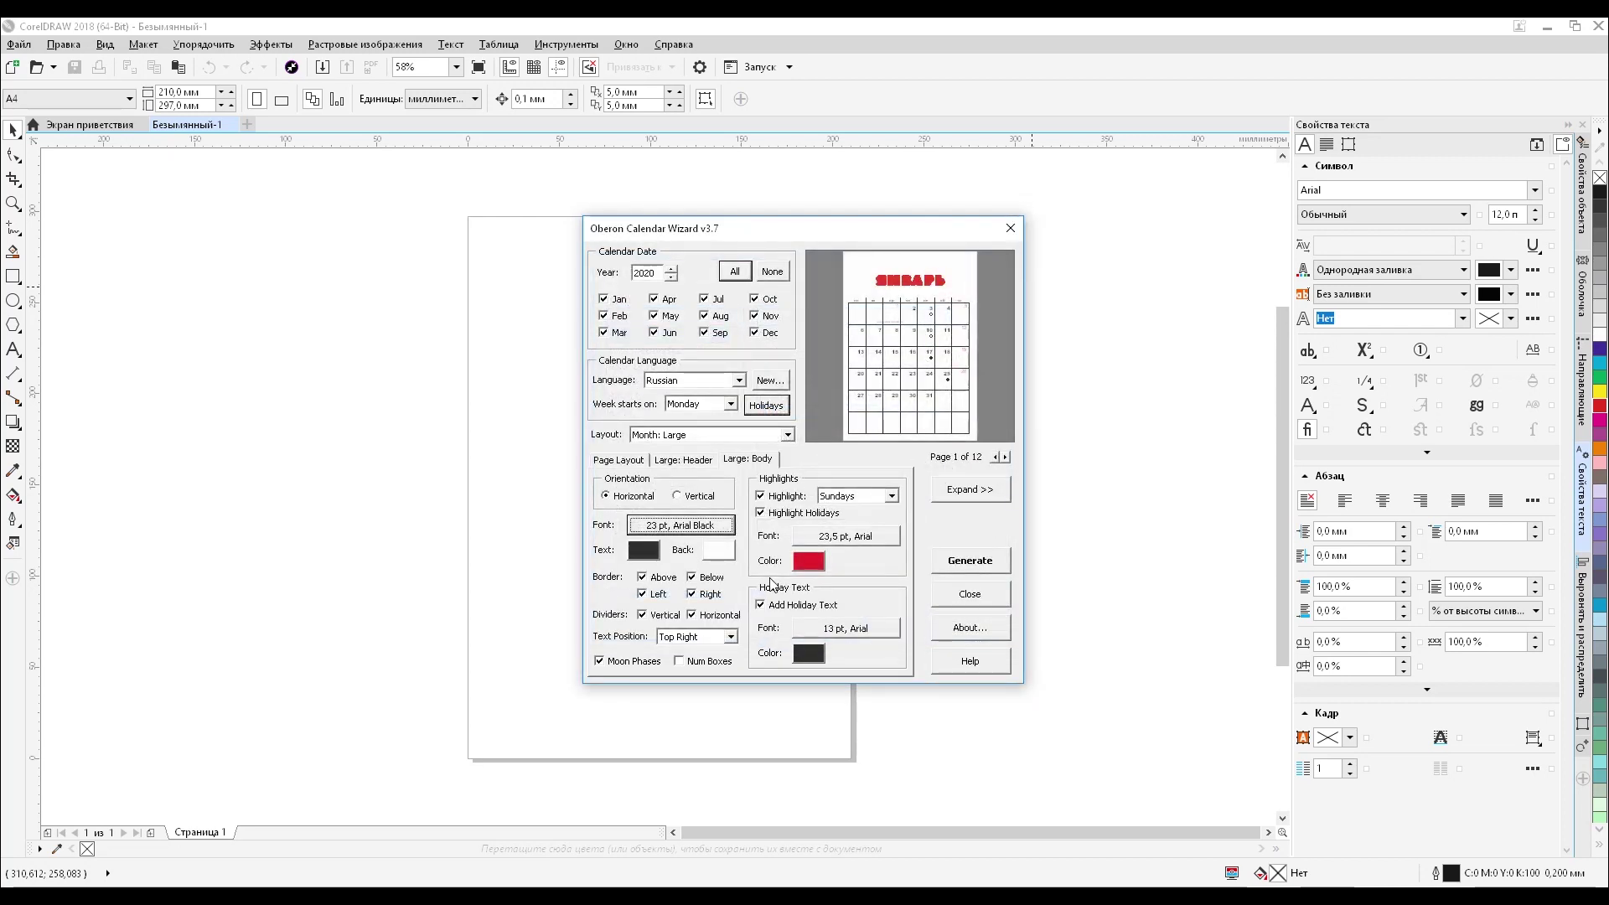
- Turn off the calendar body's above, below, left and right borders and its vertical and horizontal dividers
click(642, 577)
click(643, 593)
click(643, 614)
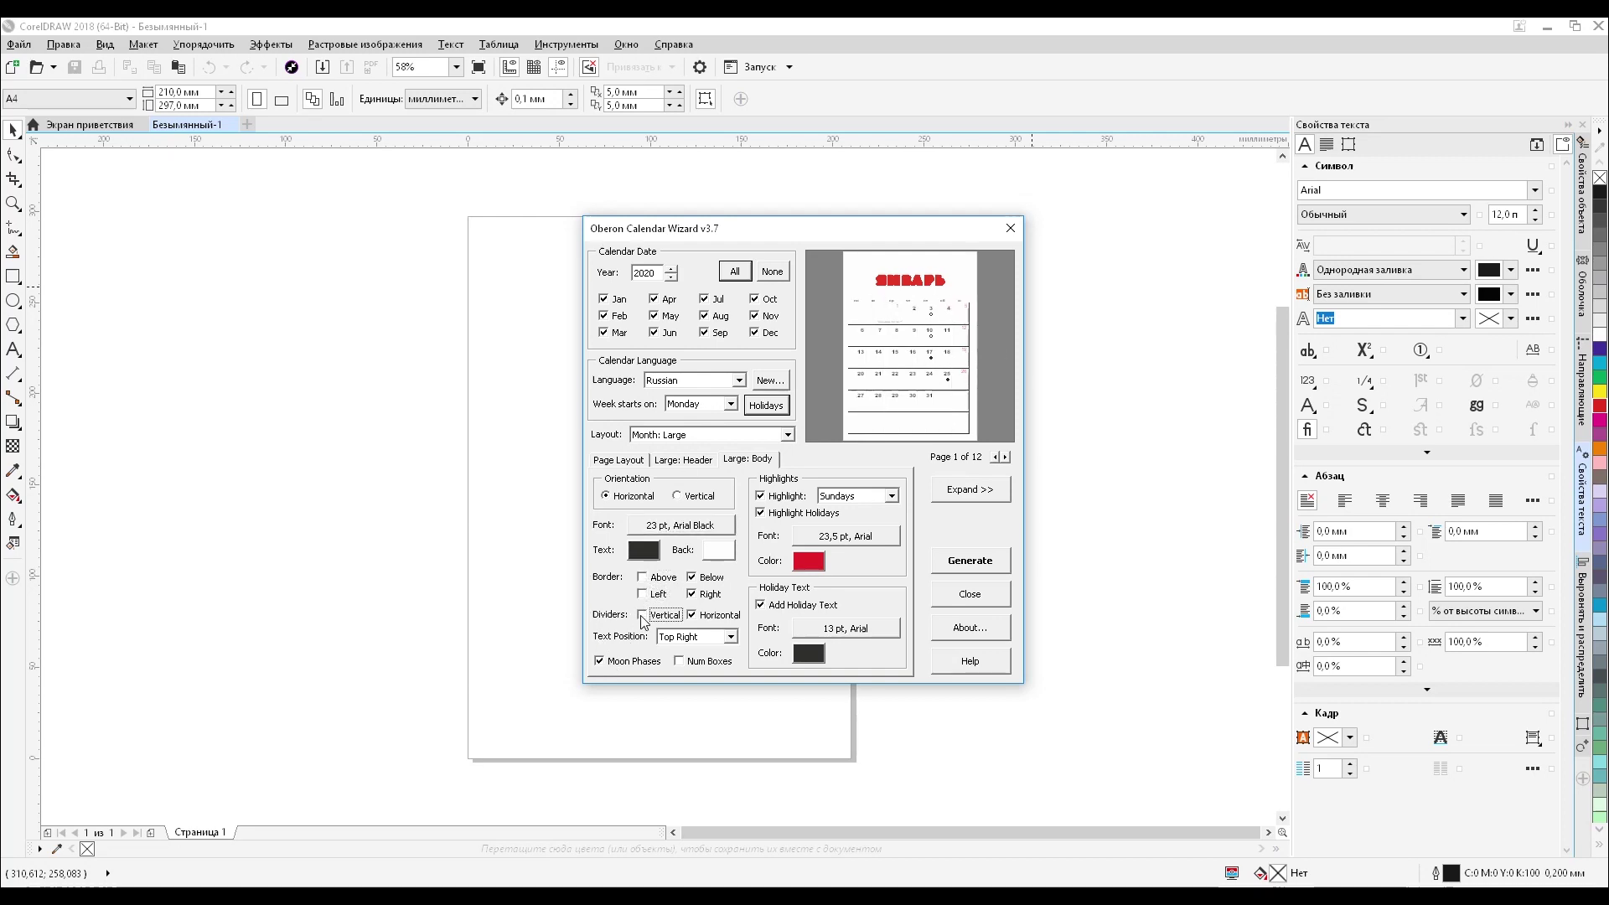
click(708, 616)
click(692, 594)
click(692, 578)
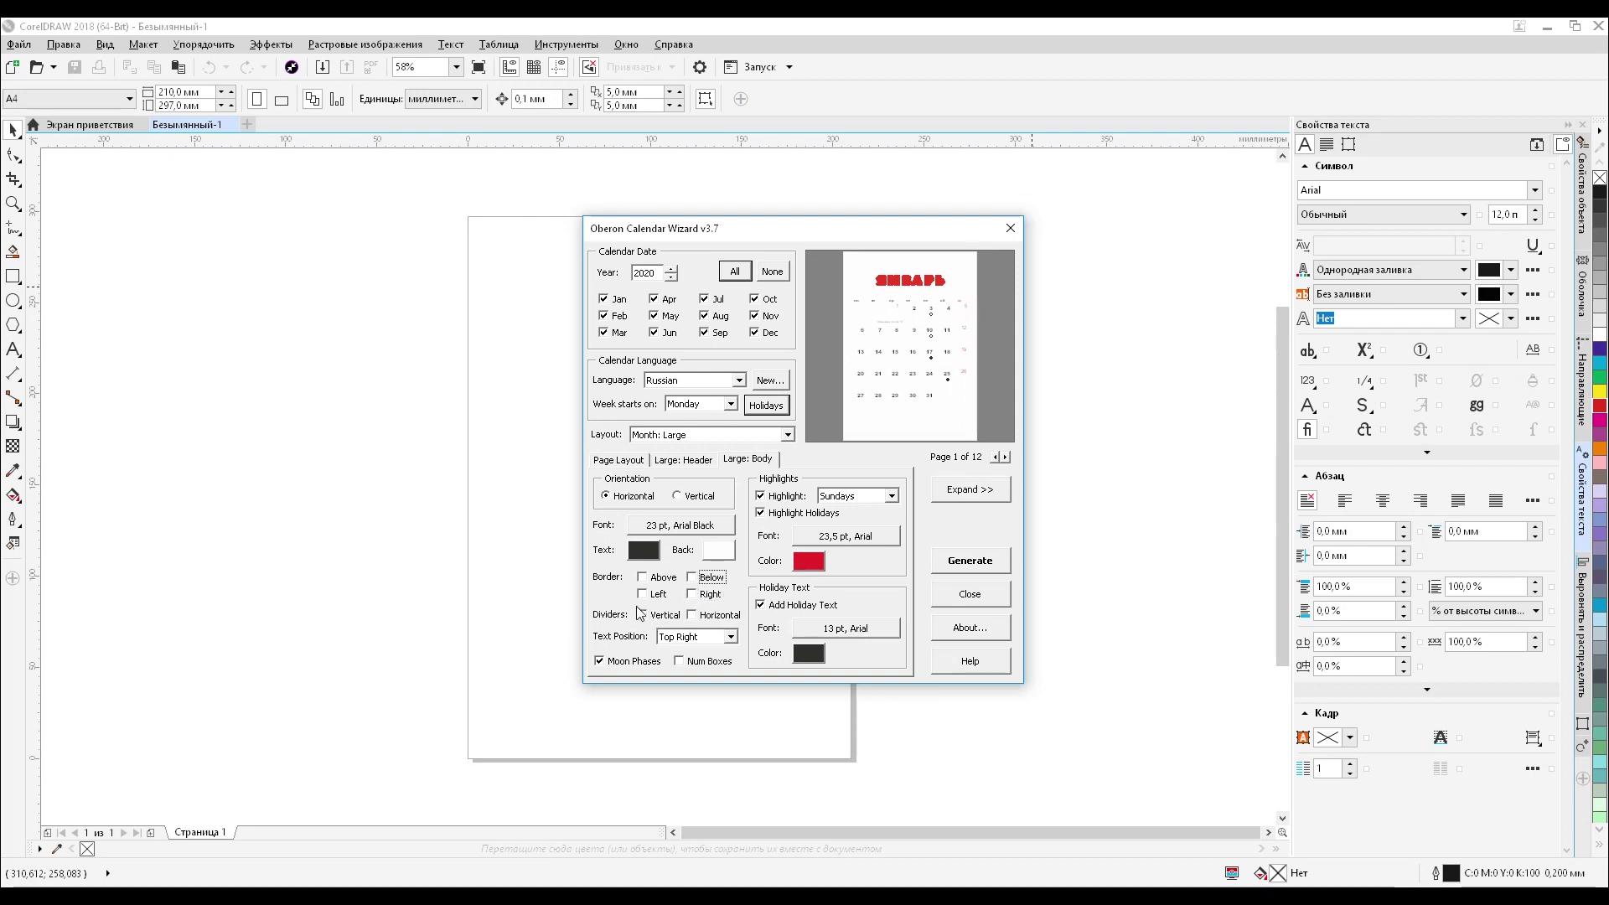
- Try the Bottom Left, Top Right and Bottom Right text positions for the calendar body and settle on Center, leaving Num Boxes off
click(731, 637)
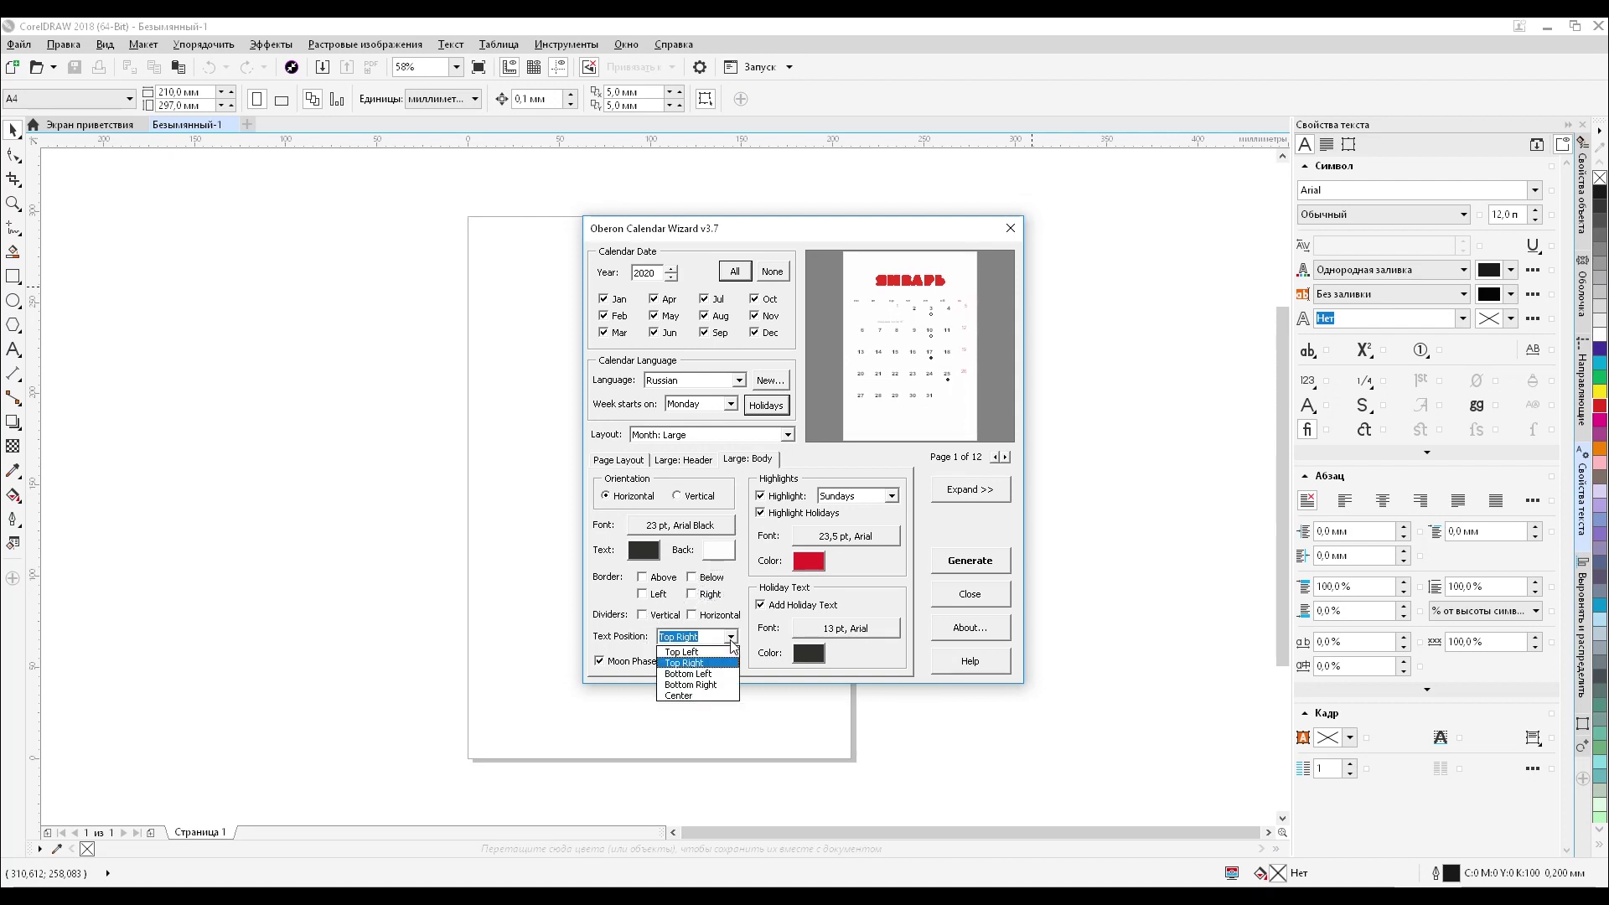
click(693, 675)
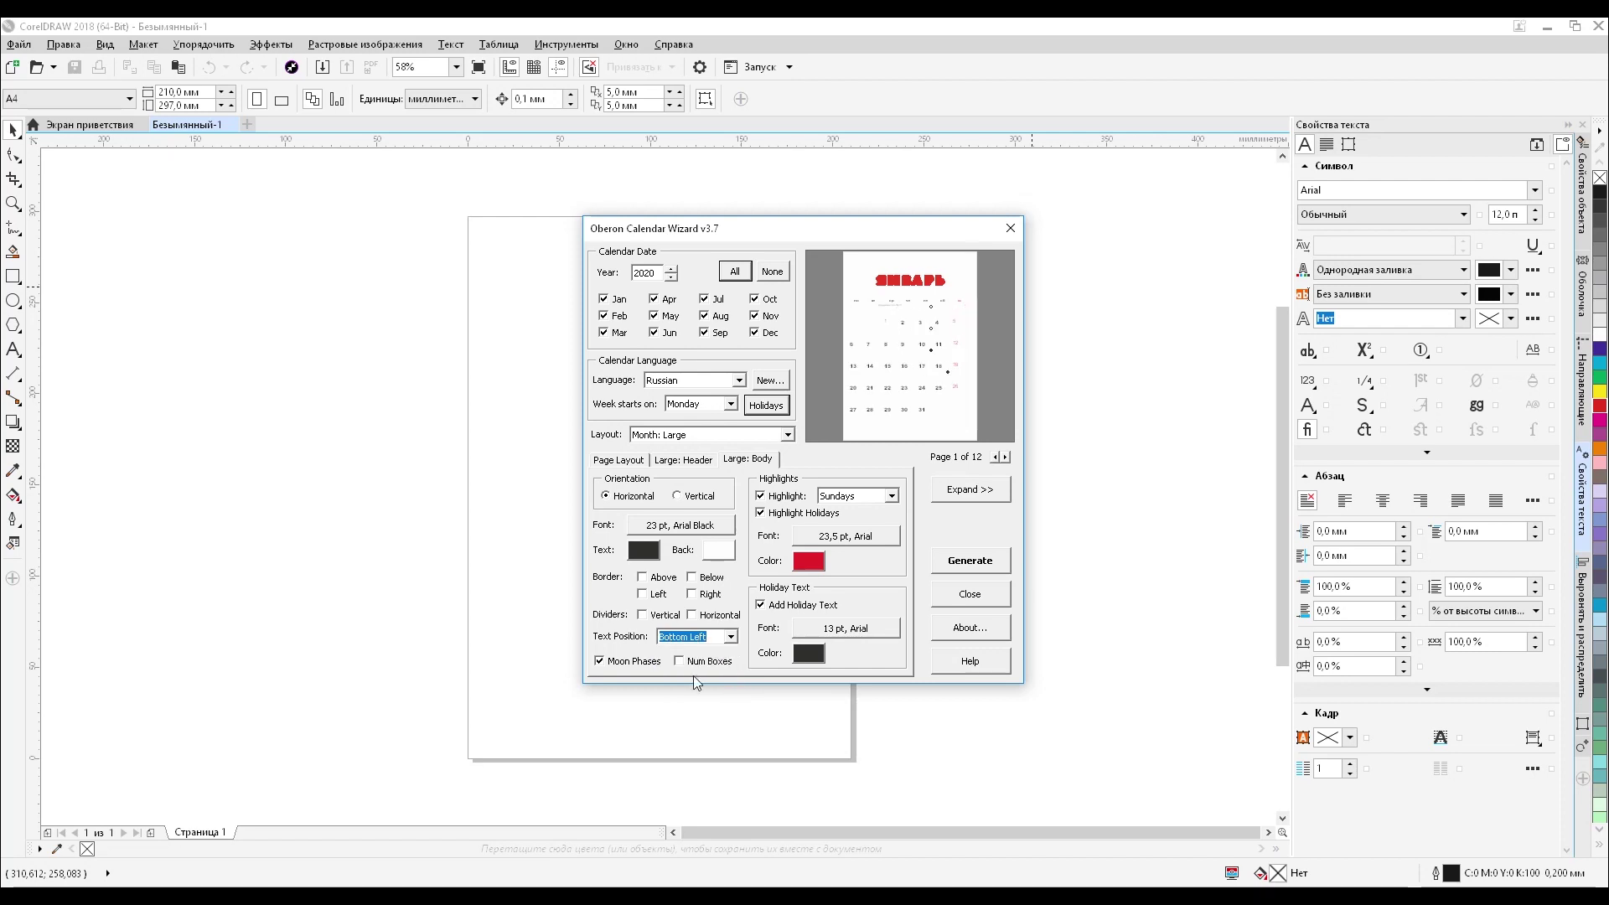
click(730, 640)
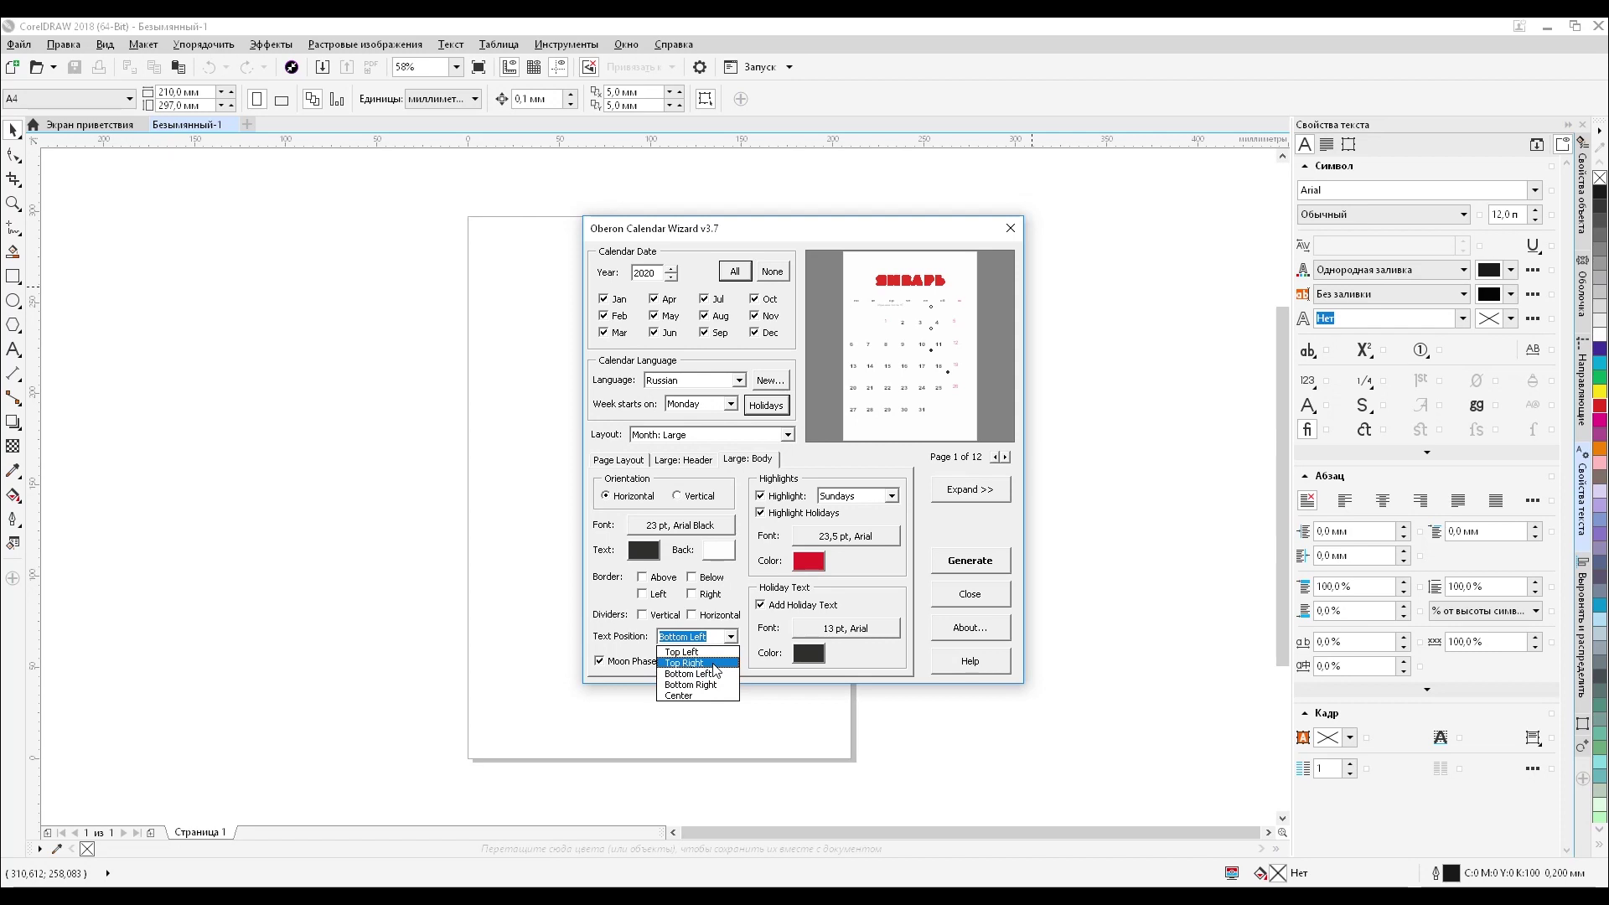
click(726, 662)
click(731, 637)
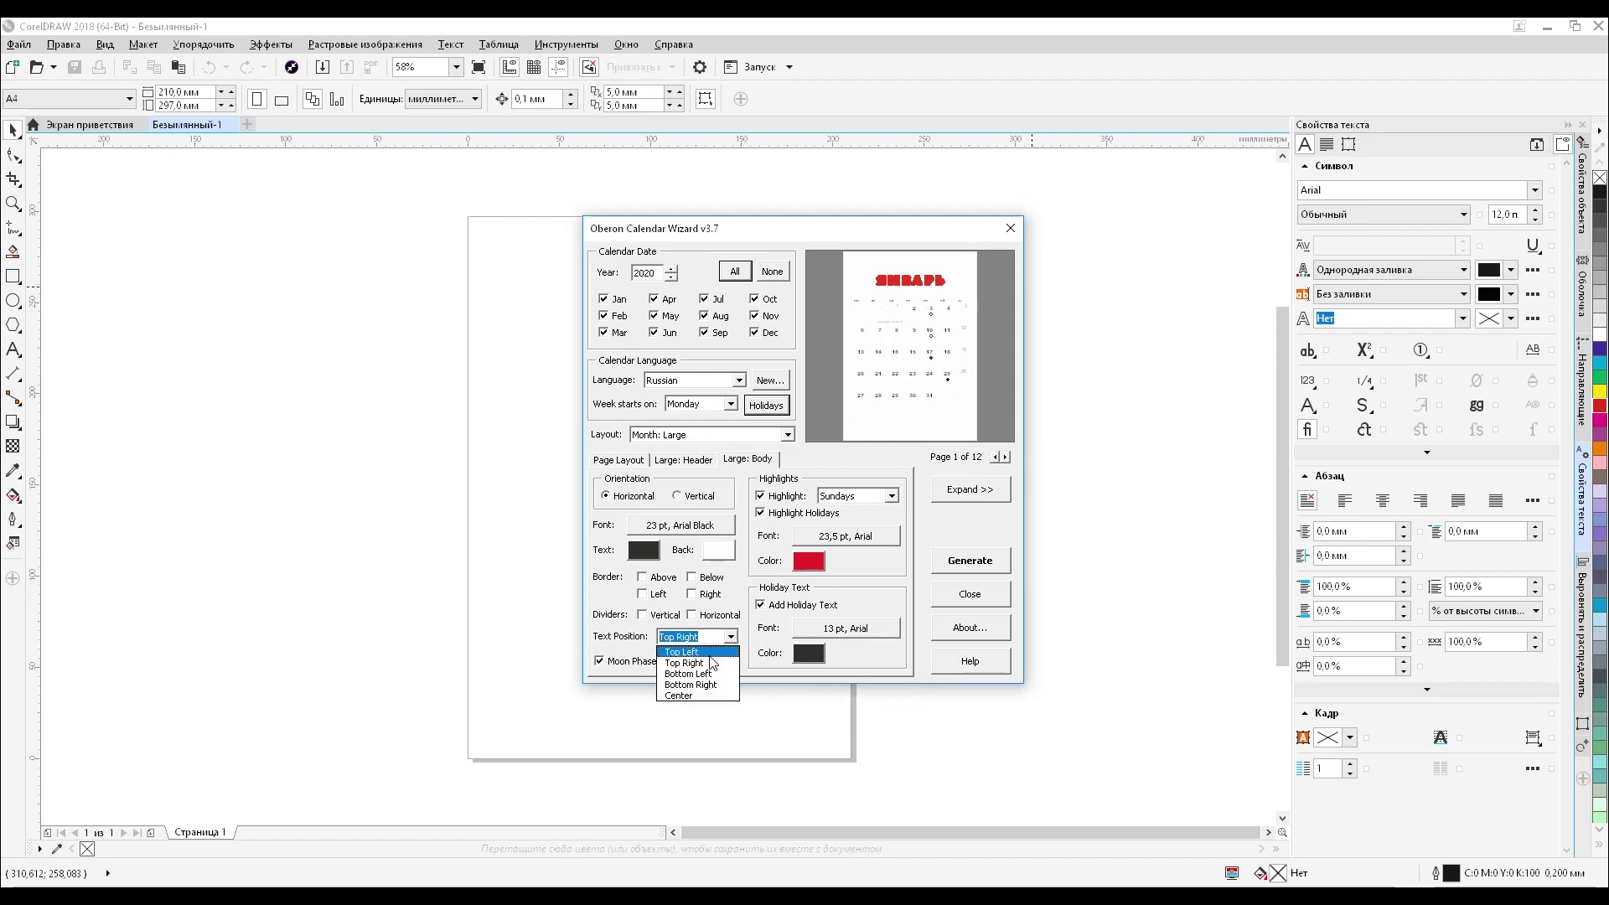
click(710, 686)
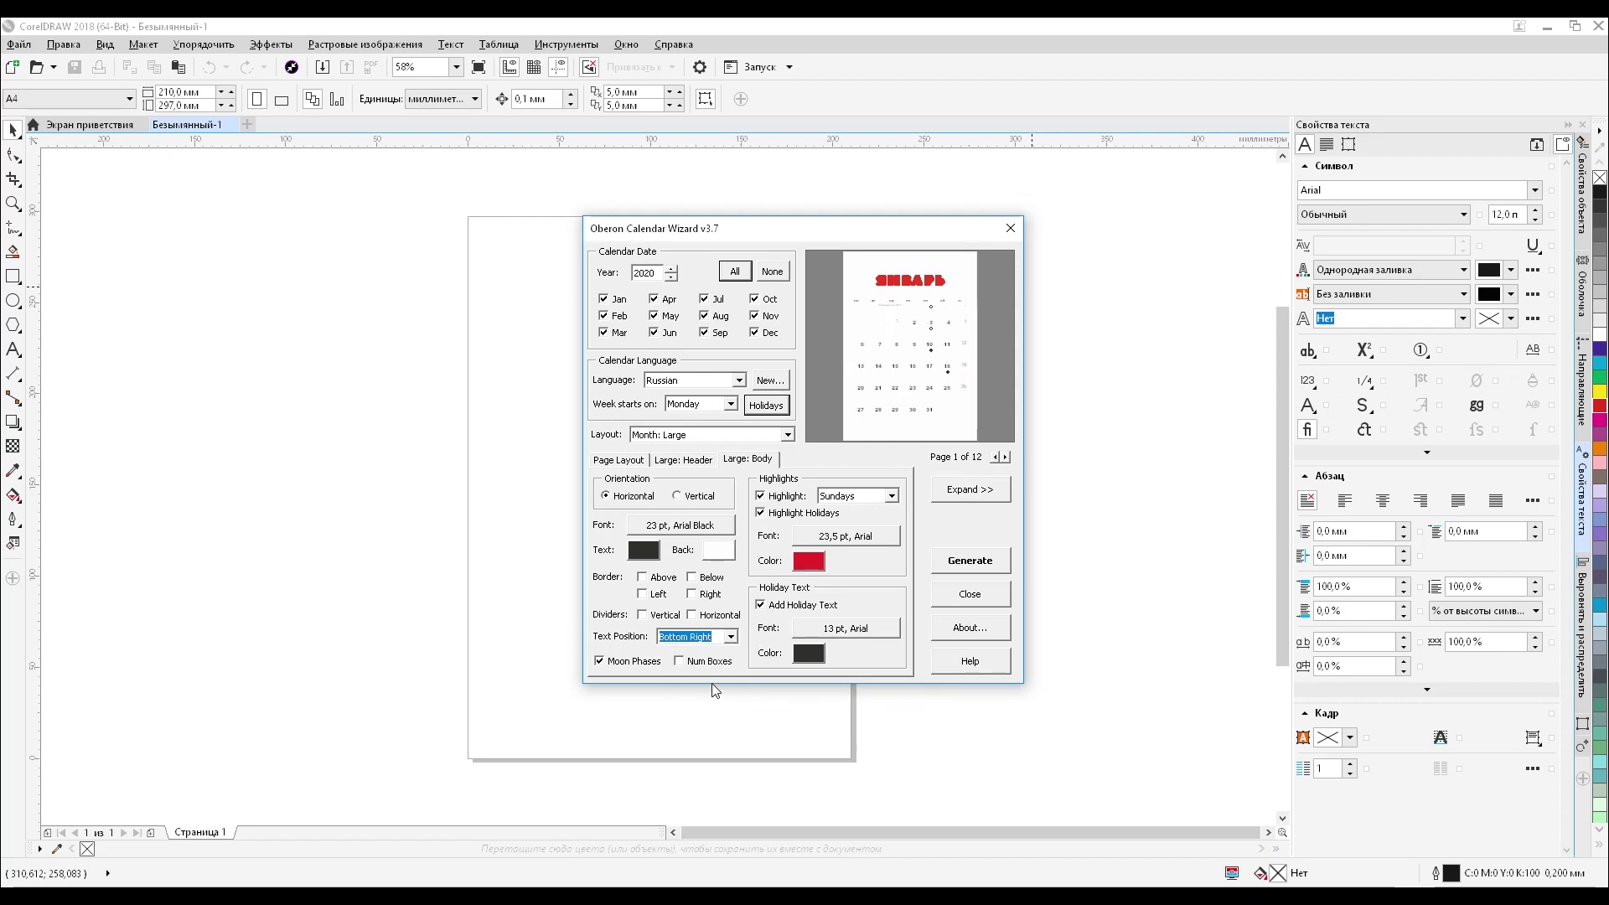
click(733, 639)
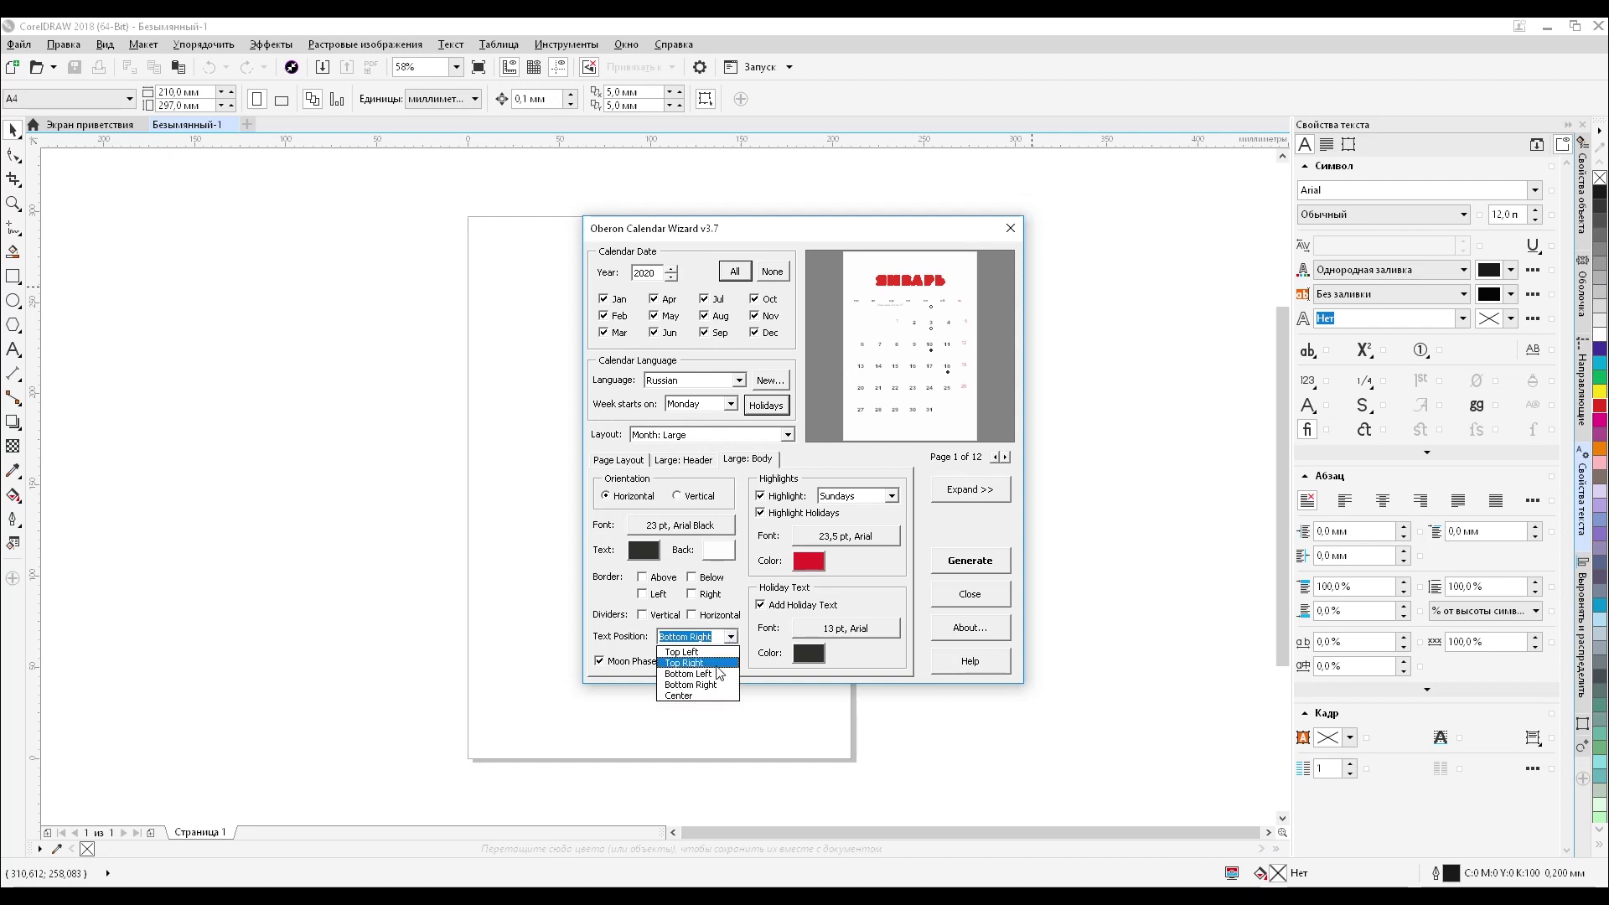
click(707, 701)
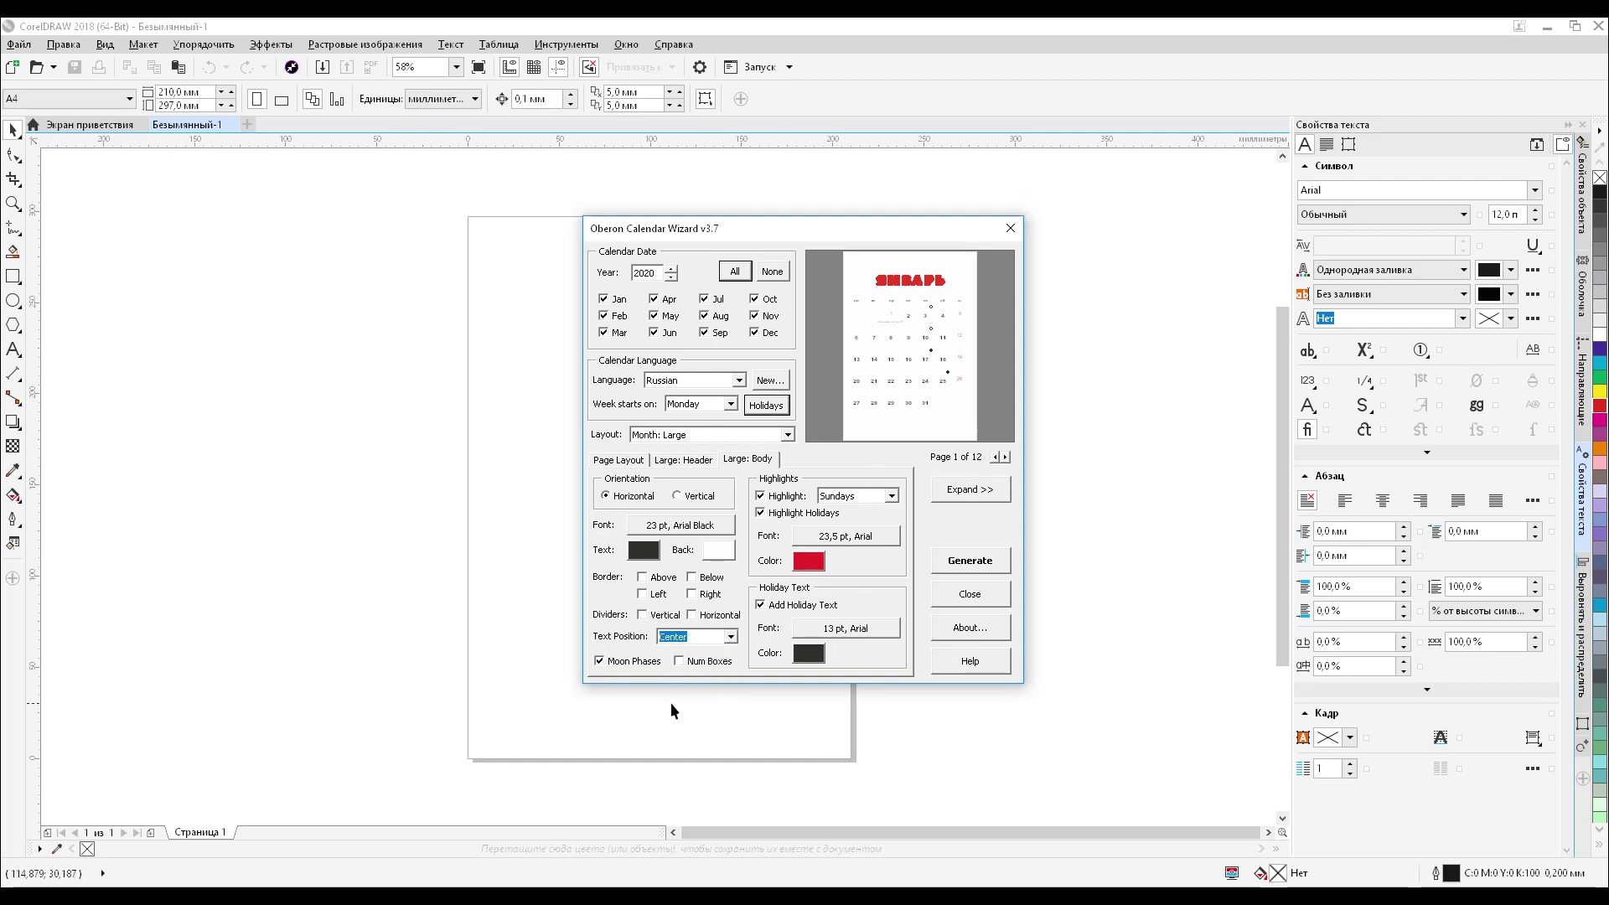
click(680, 661)
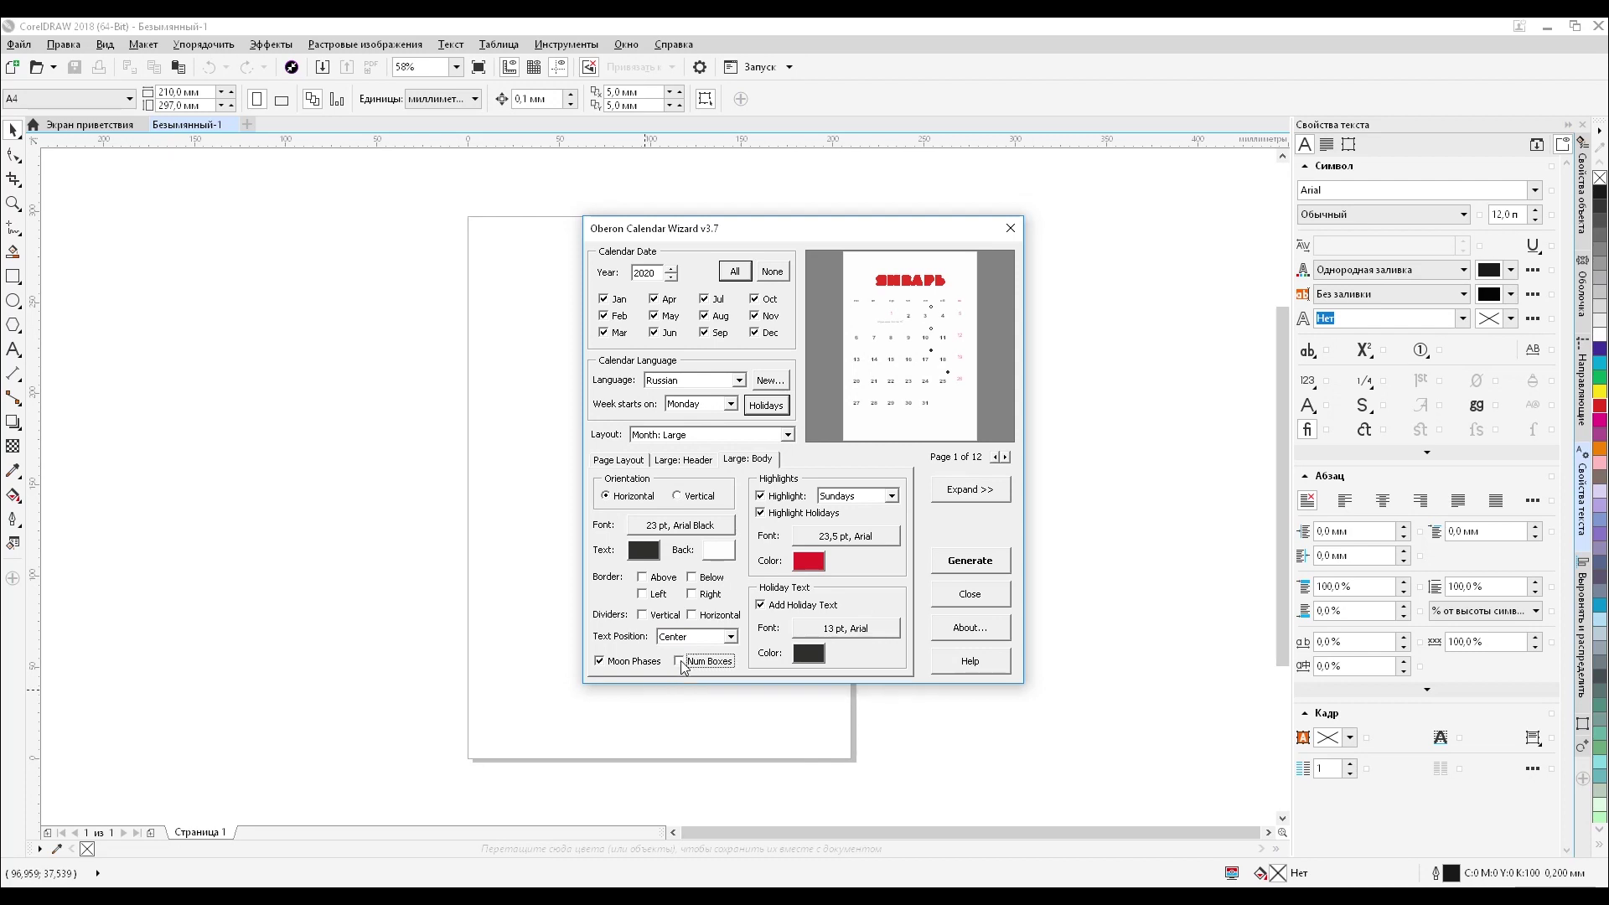
click(679, 661)
- Keep Sundays as the highlighted weekday and set the highlight font to Arial semi-condensed bold (полууплотненный полужирный), size 23
click(891, 496)
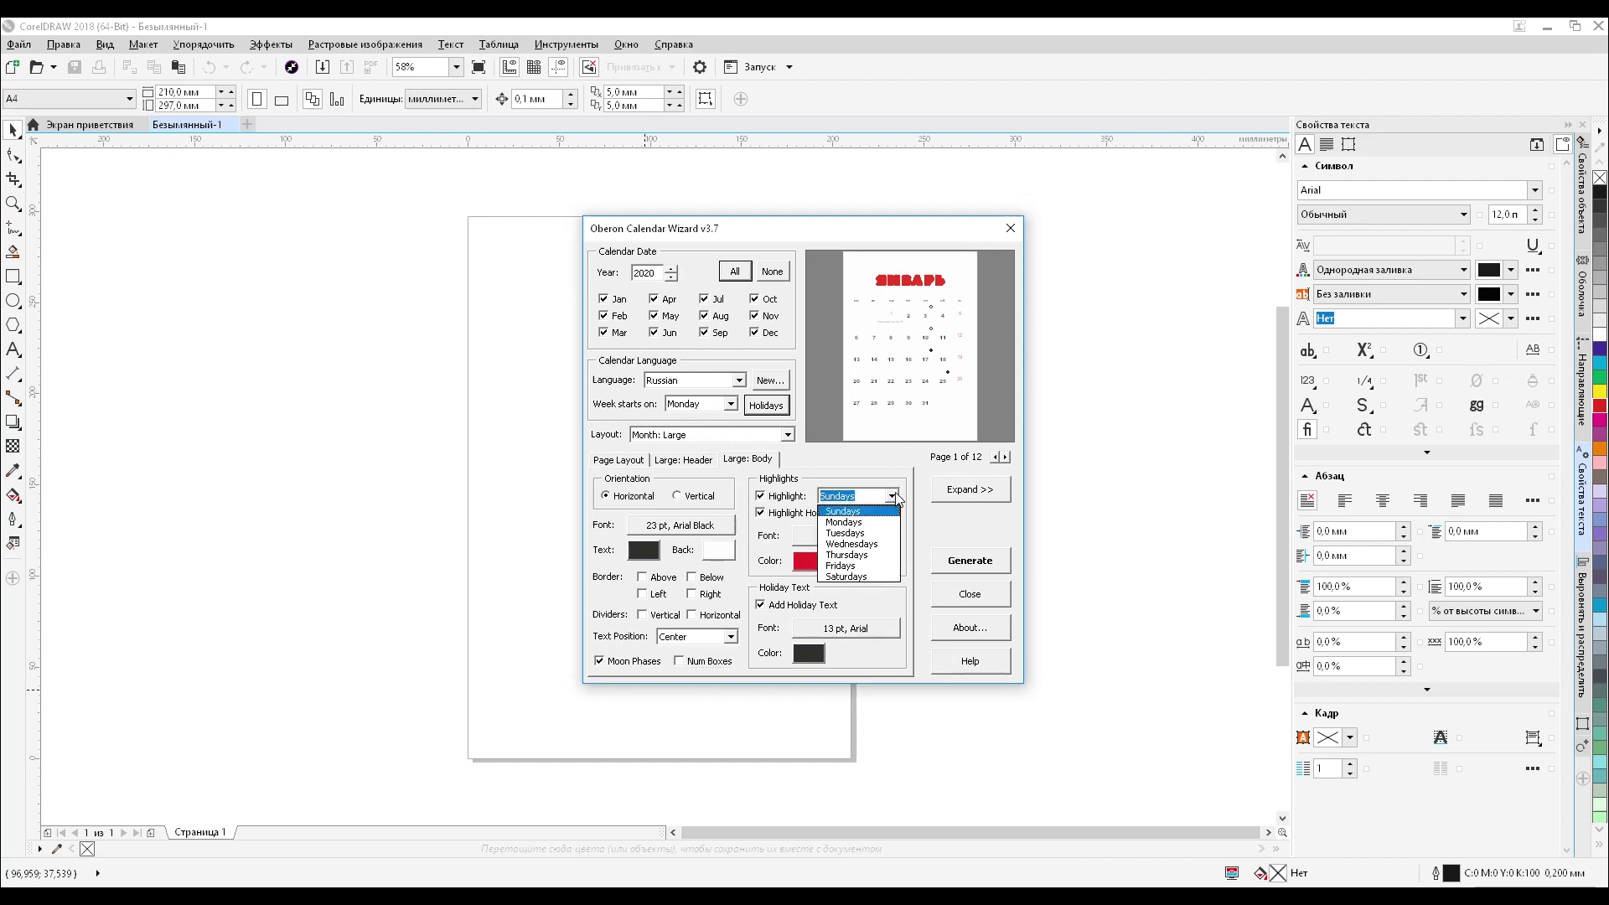
click(895, 499)
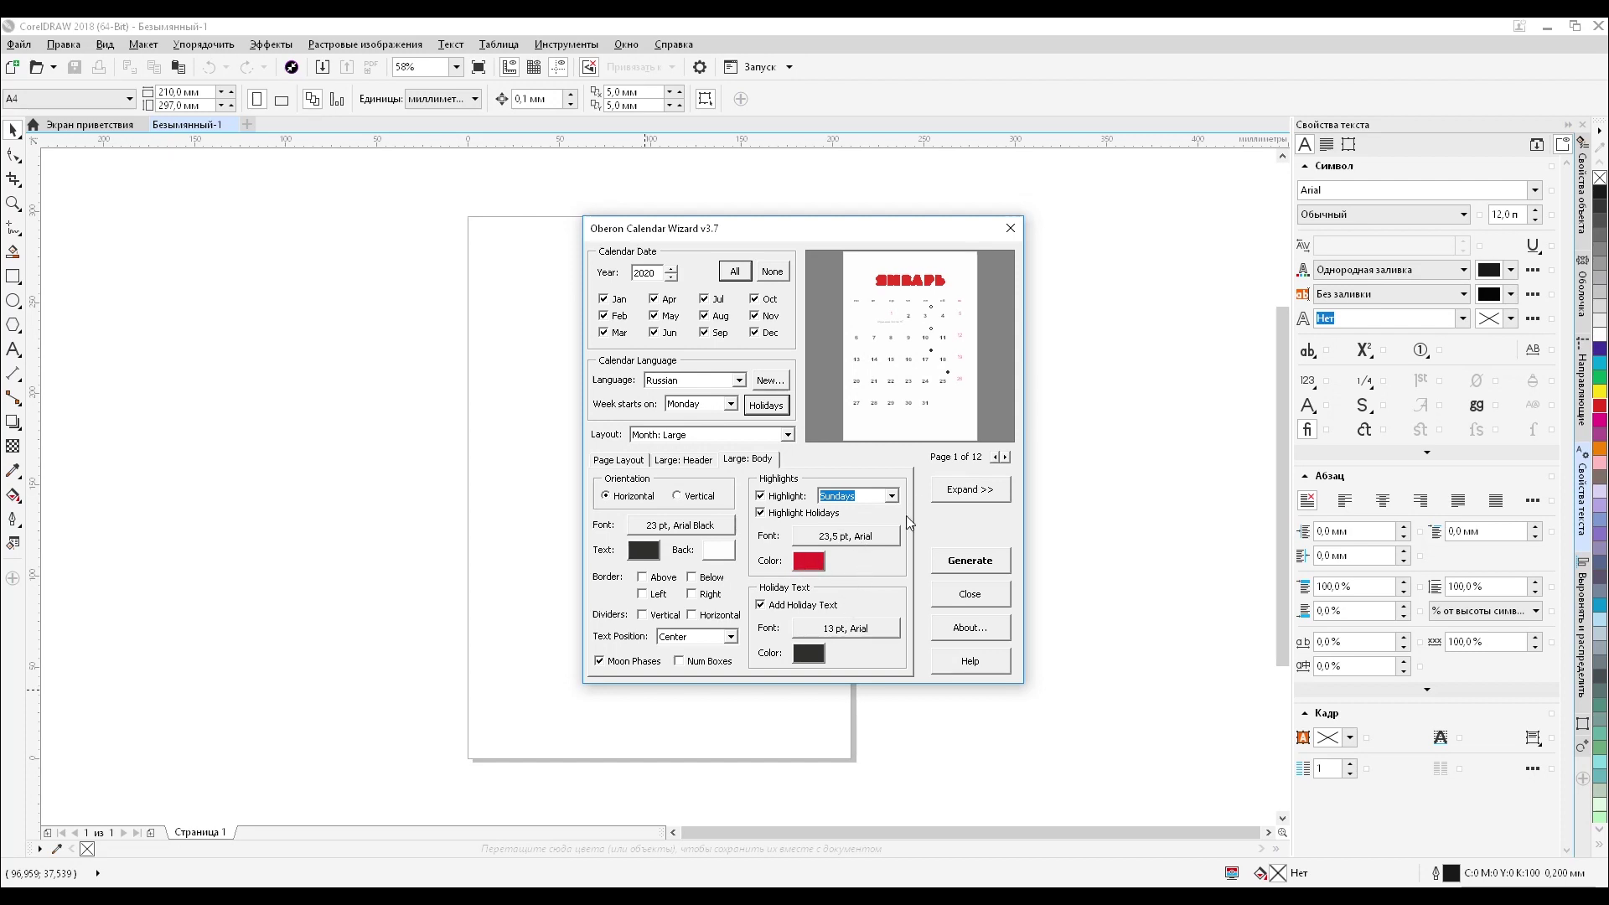
click(861, 536)
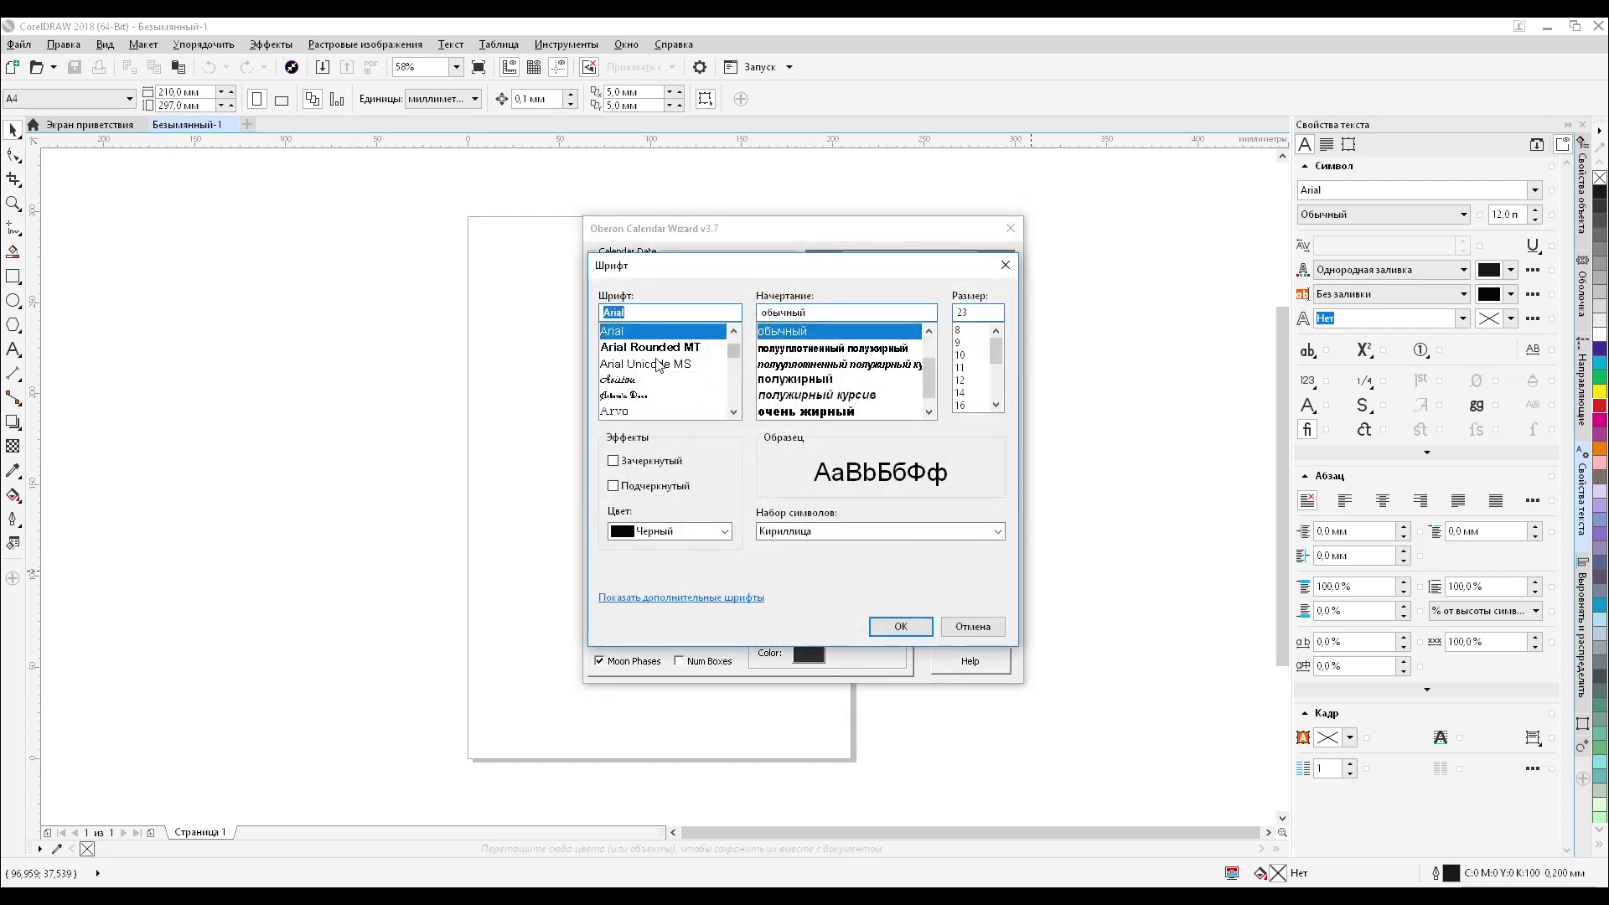
click(865, 349)
click(894, 631)
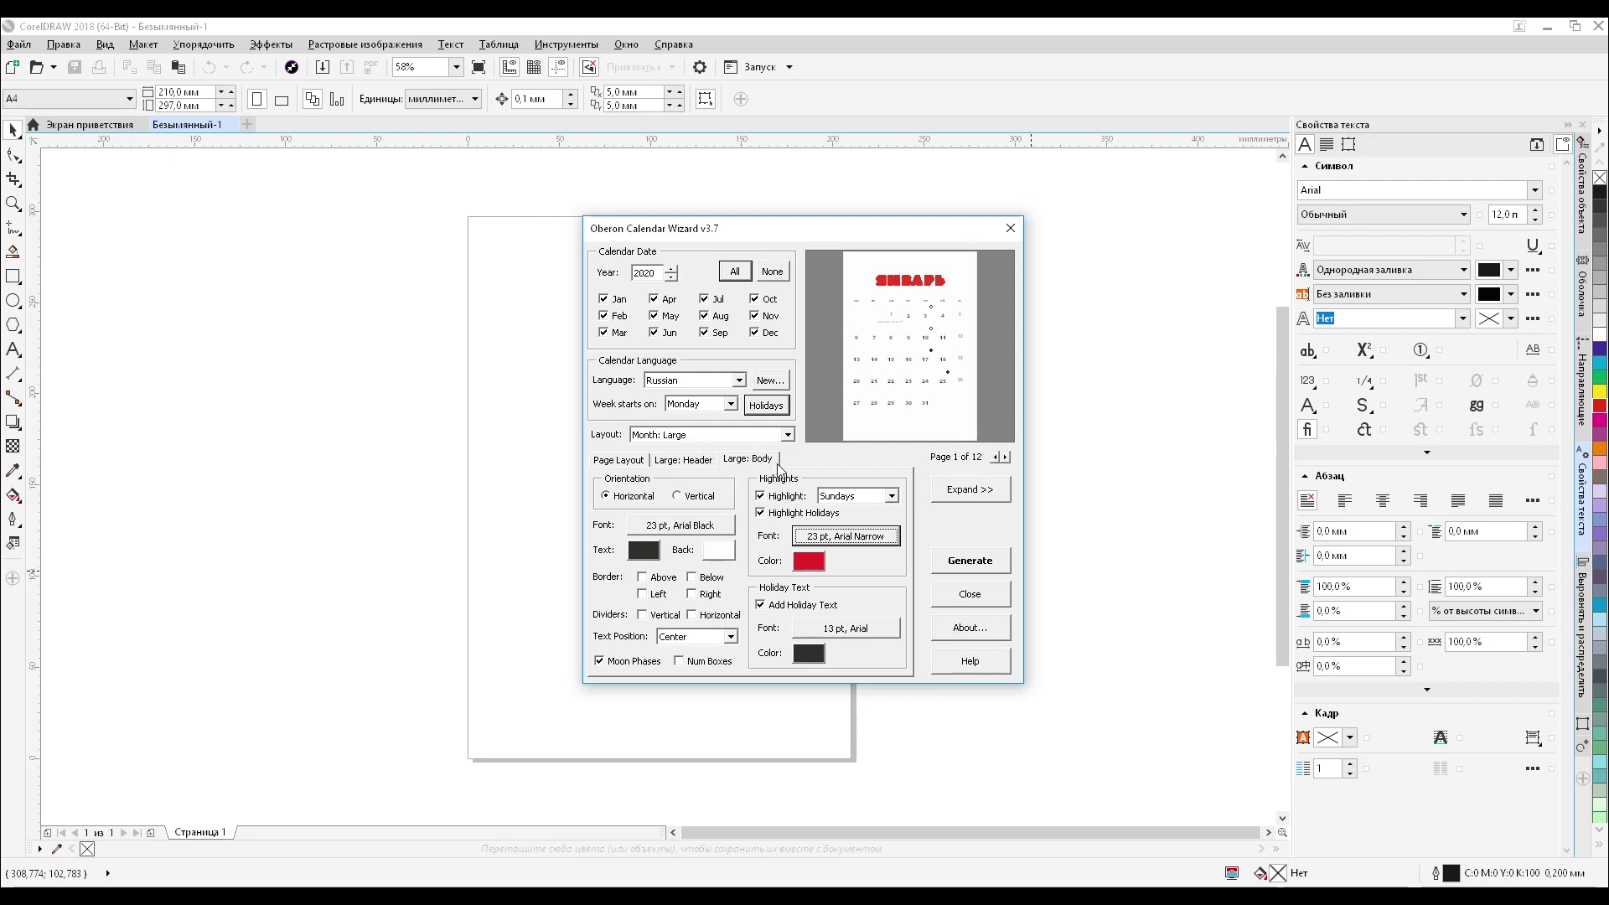
- Leaf forward through the monthly calendar previews and return to January to check the layout
click(1005, 457)
click(1005, 457)
click(1005, 458)
click(1005, 457)
click(1007, 458)
click(1005, 458)
click(1005, 458)
click(1004, 457)
click(1005, 457)
click(1005, 457)
click(996, 458)
click(996, 458)
click(996, 458)
click(996, 458)
click(995, 458)
click(996, 458)
click(996, 457)
click(996, 458)
click(996, 458)
click(995, 457)
click(996, 457)
- Generate the 2020 calendar and close the Calendar Wizard
click(1000, 564)
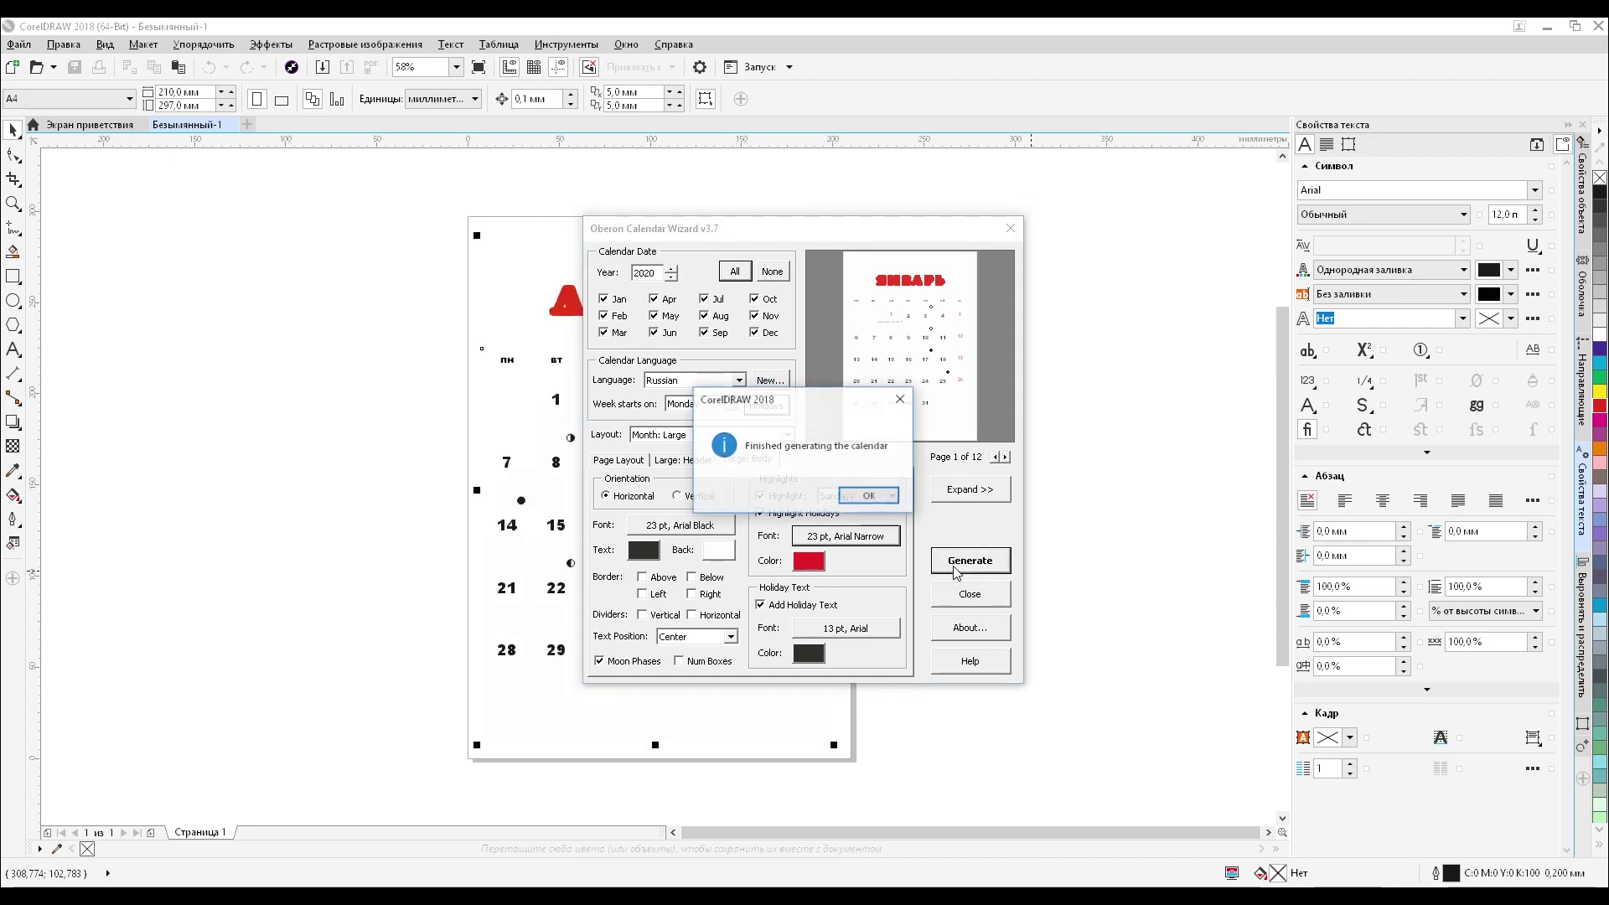
click(873, 496)
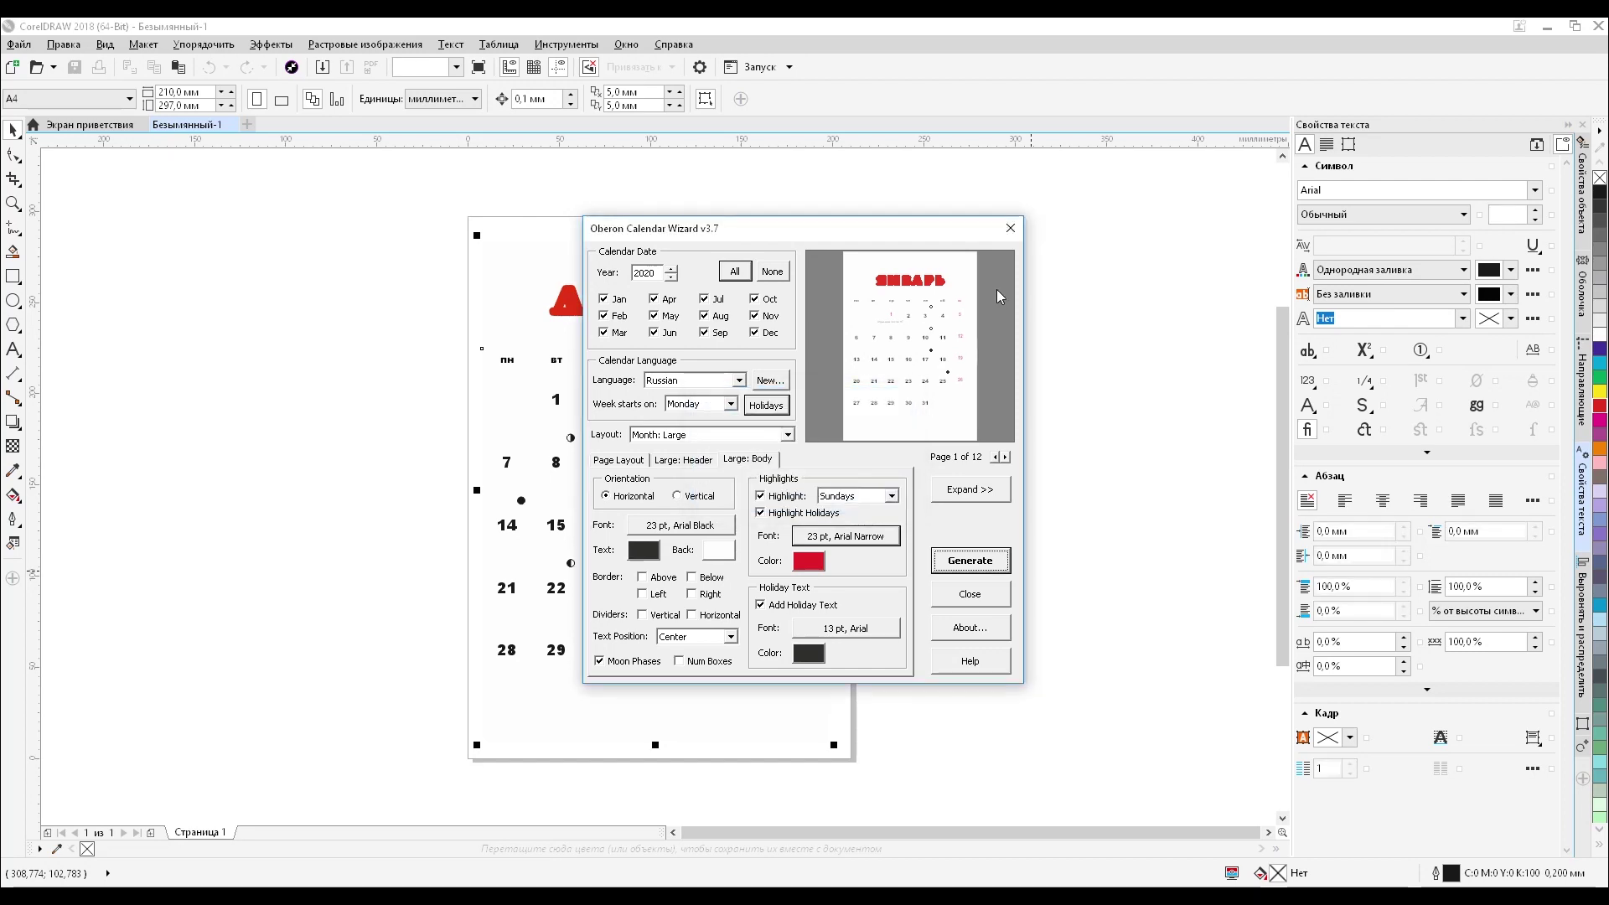
click(1010, 228)
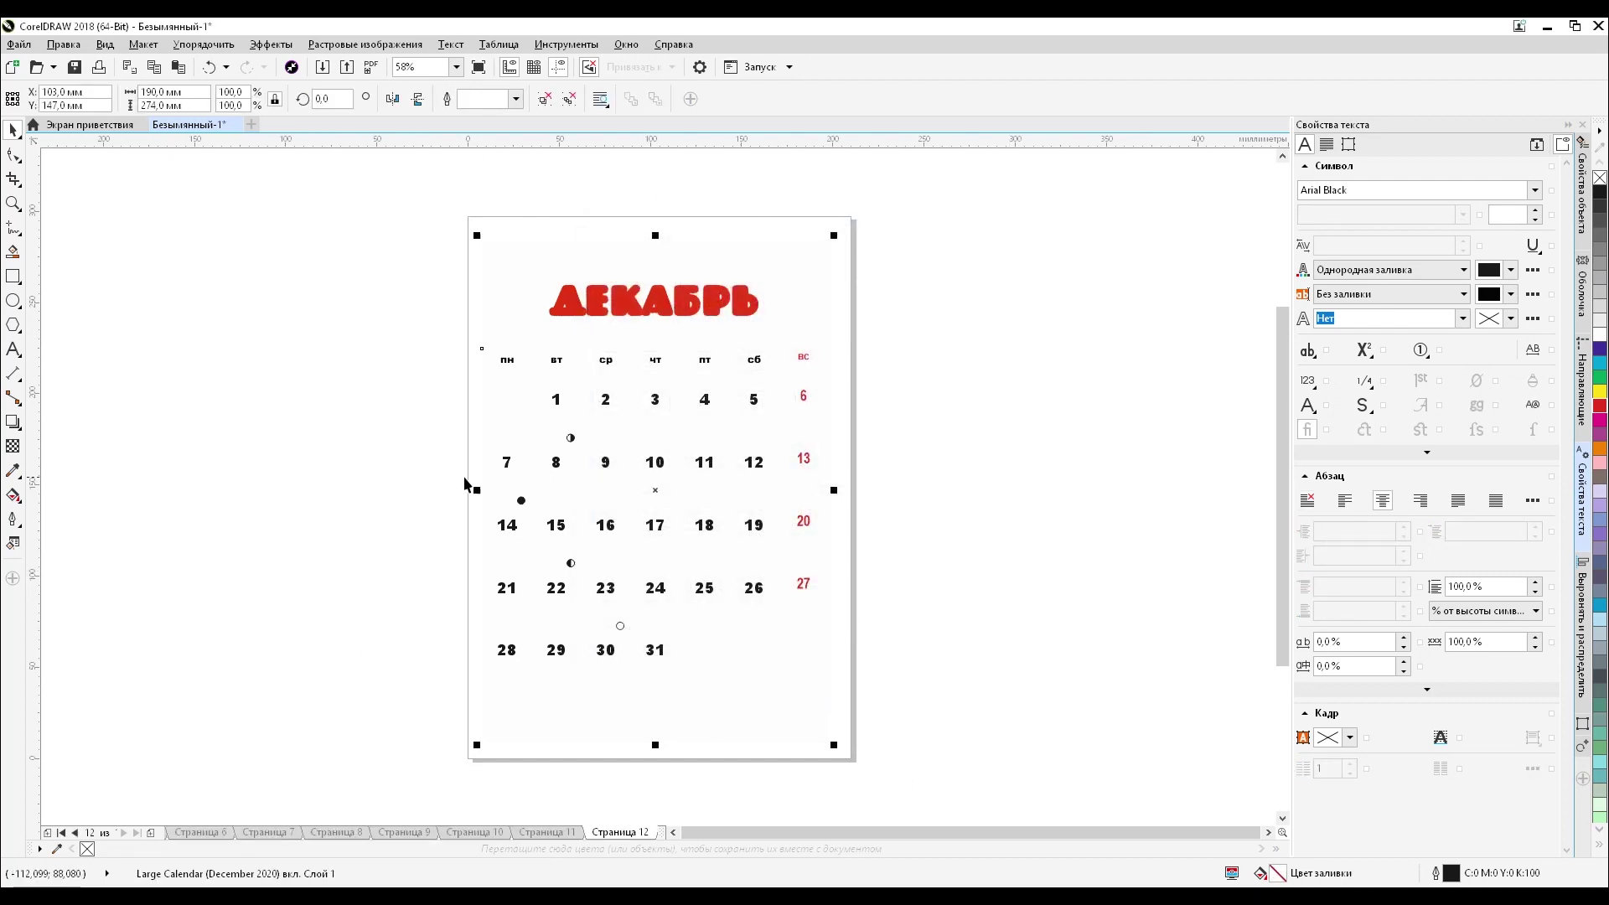
- Deselect the December calendar and look through the generated month pages back to the first page
scroll(464, 483, up, 2)
scroll(477, 575, down, 1)
scroll(497, 327, down, 1)
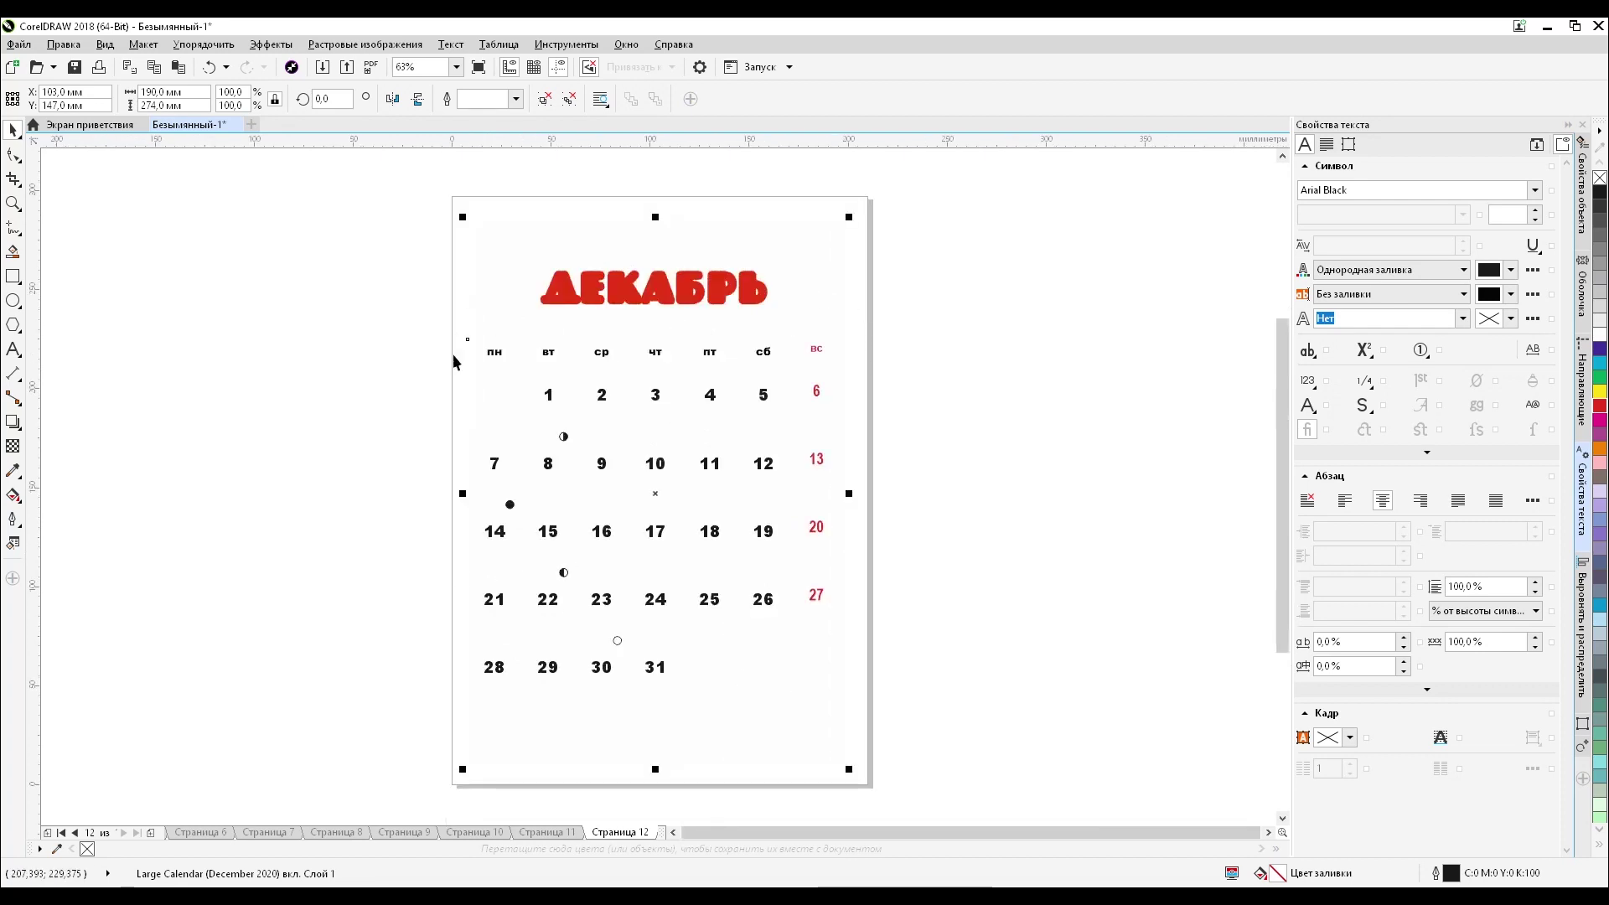
click(893, 714)
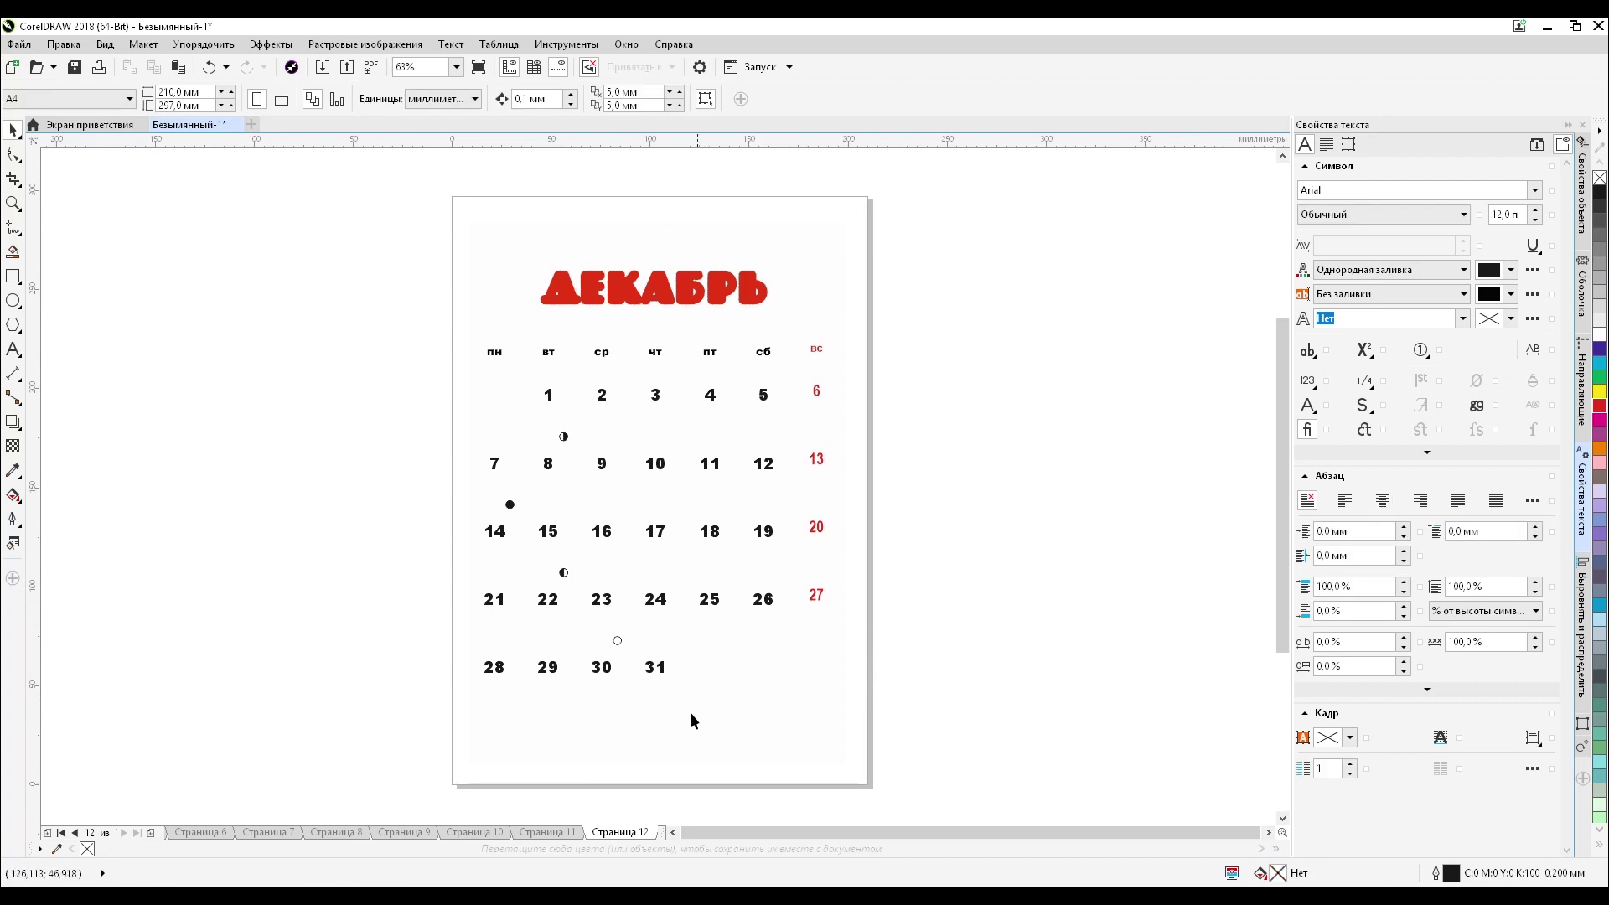
click(531, 834)
click(499, 834)
click(413, 834)
click(360, 834)
click(265, 832)
click(205, 833)
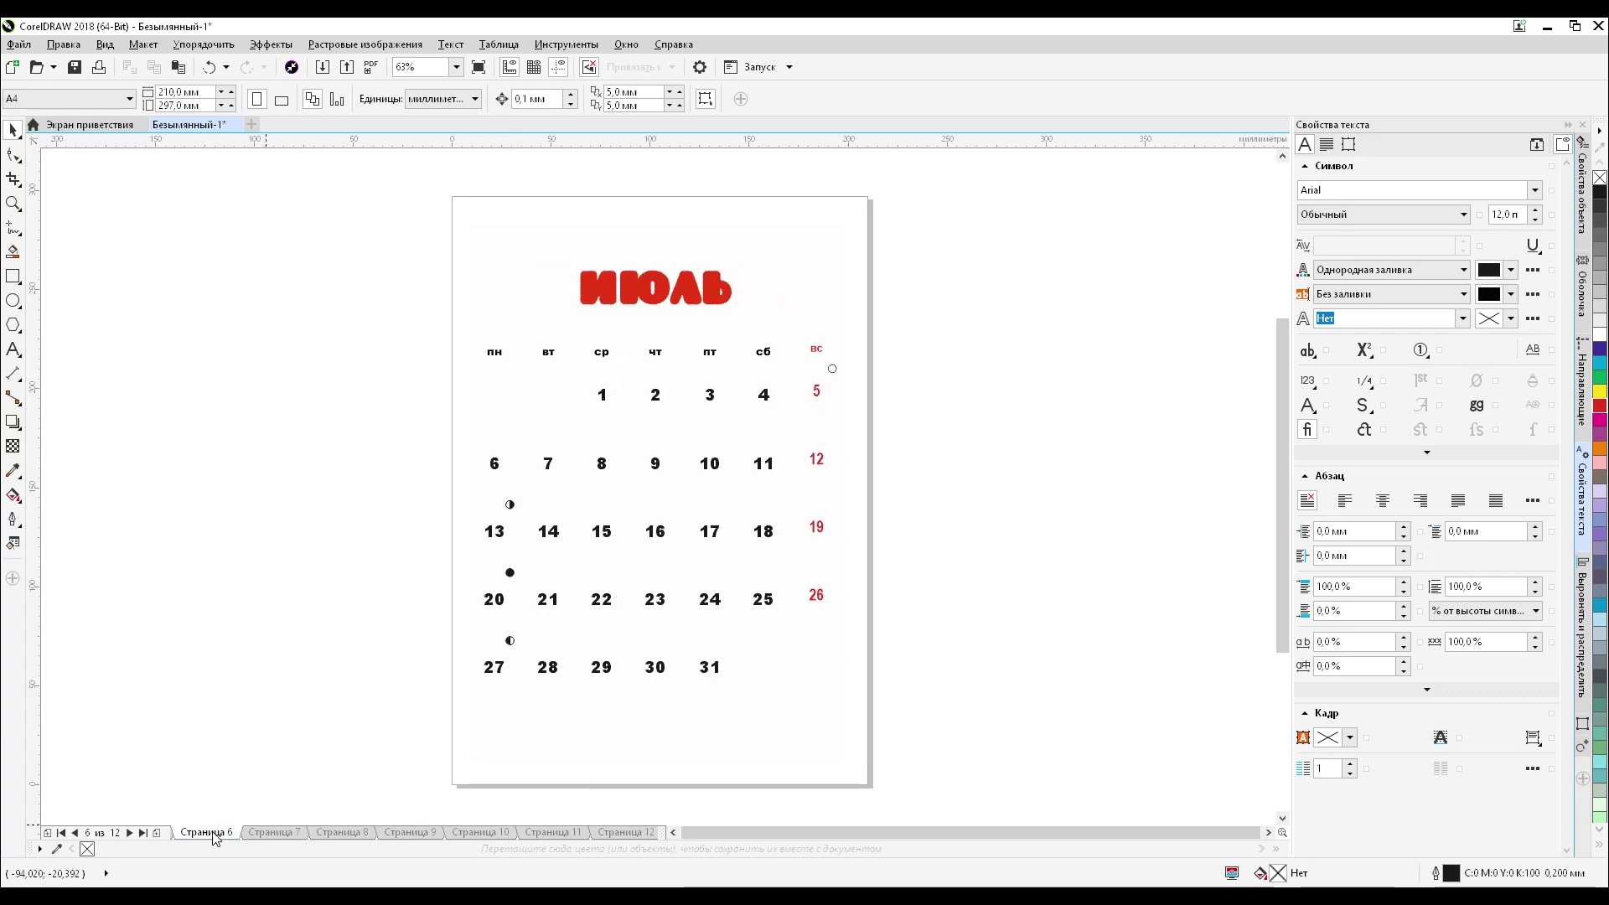
click(61, 833)
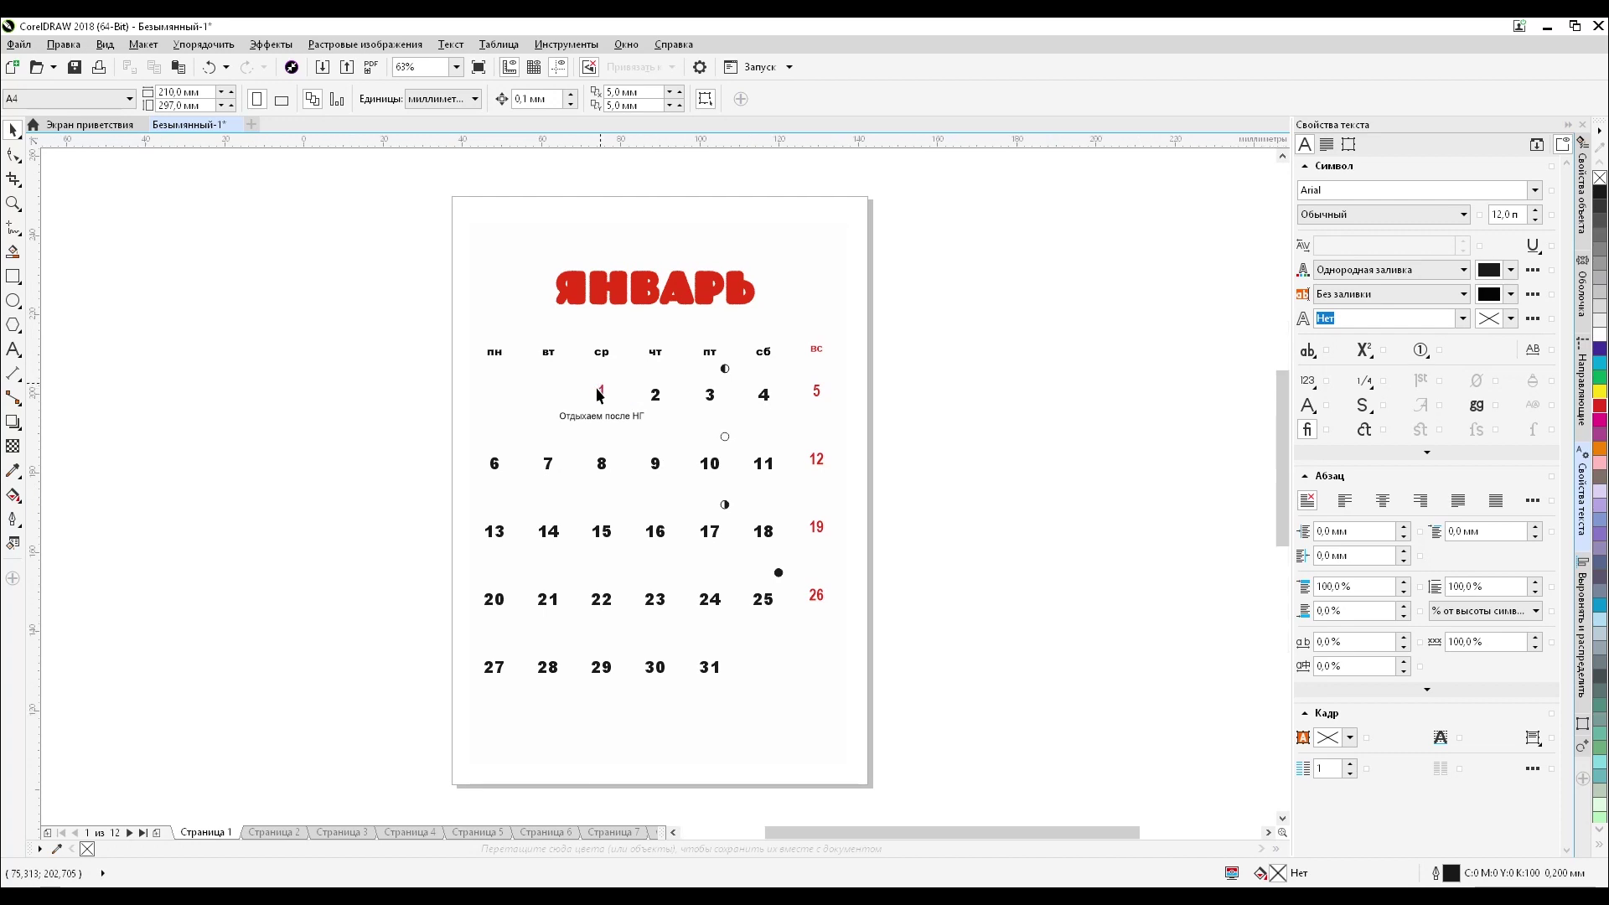
- Examine the January page's holiday date and note, moon phases and highlighted Sundays up close
scroll(604, 395, up, 4)
click(618, 410)
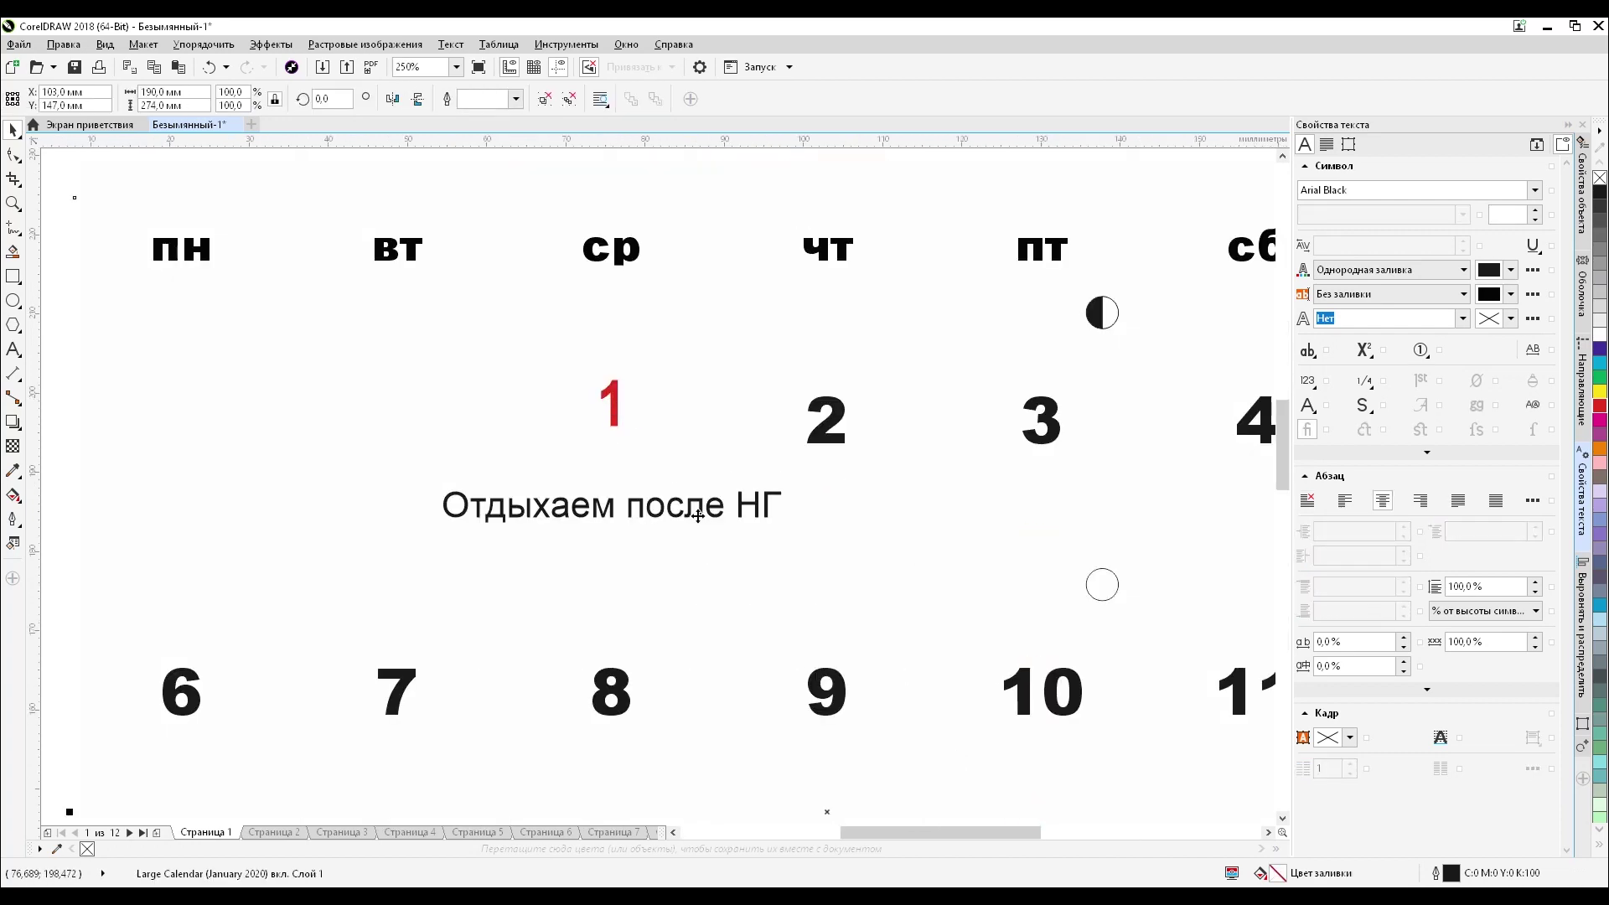
scroll(834, 495, down, 2)
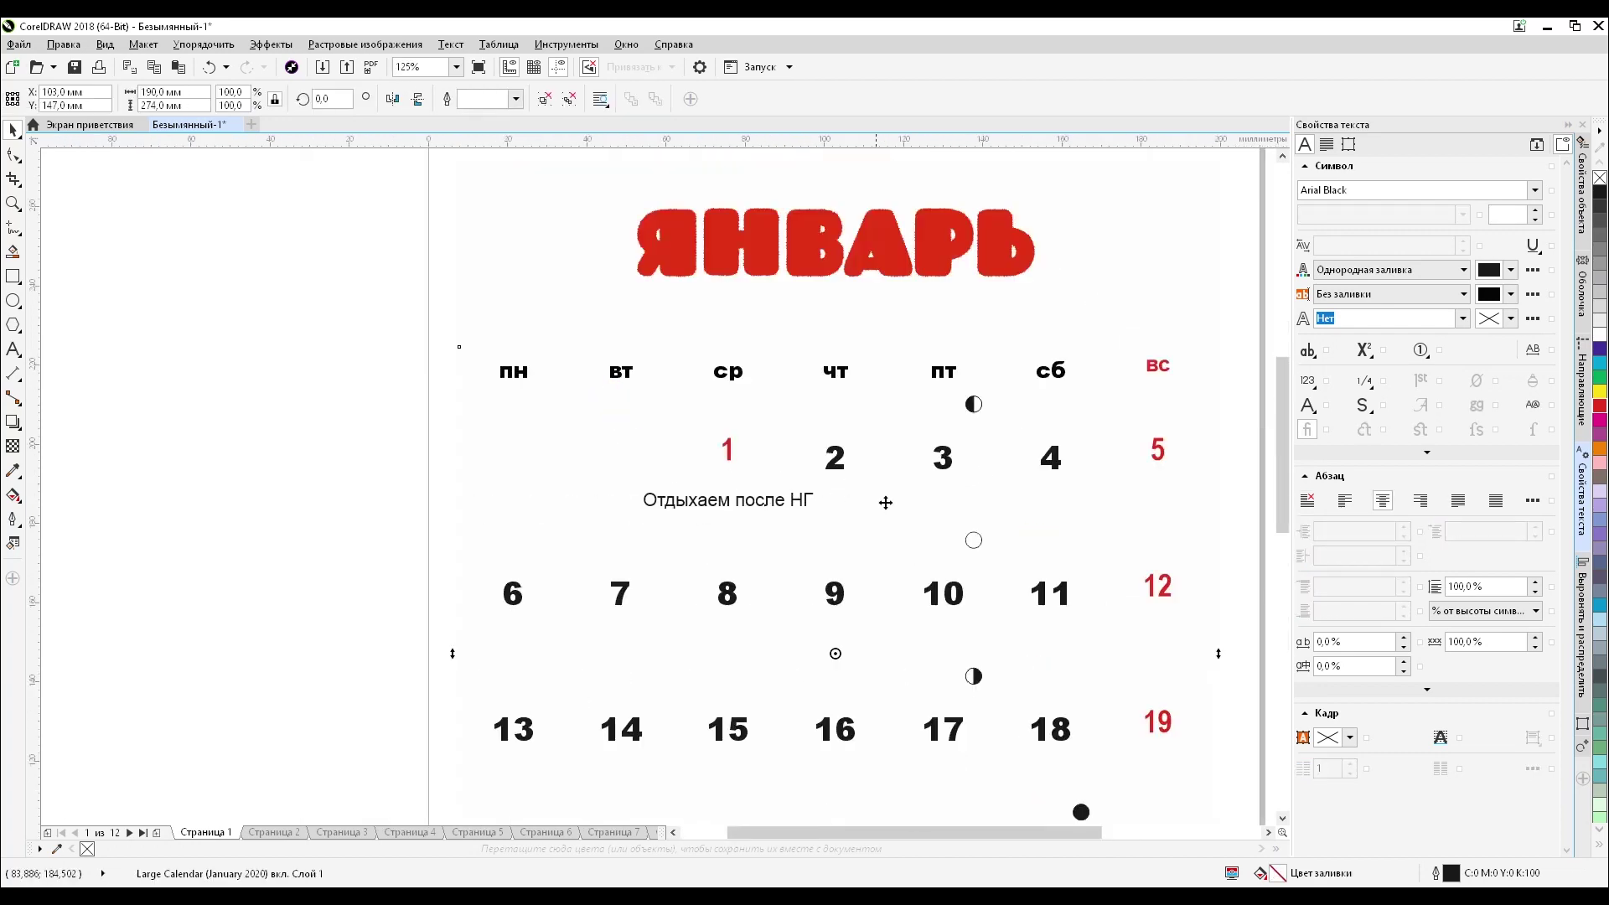
scroll(647, 492, down, 2)
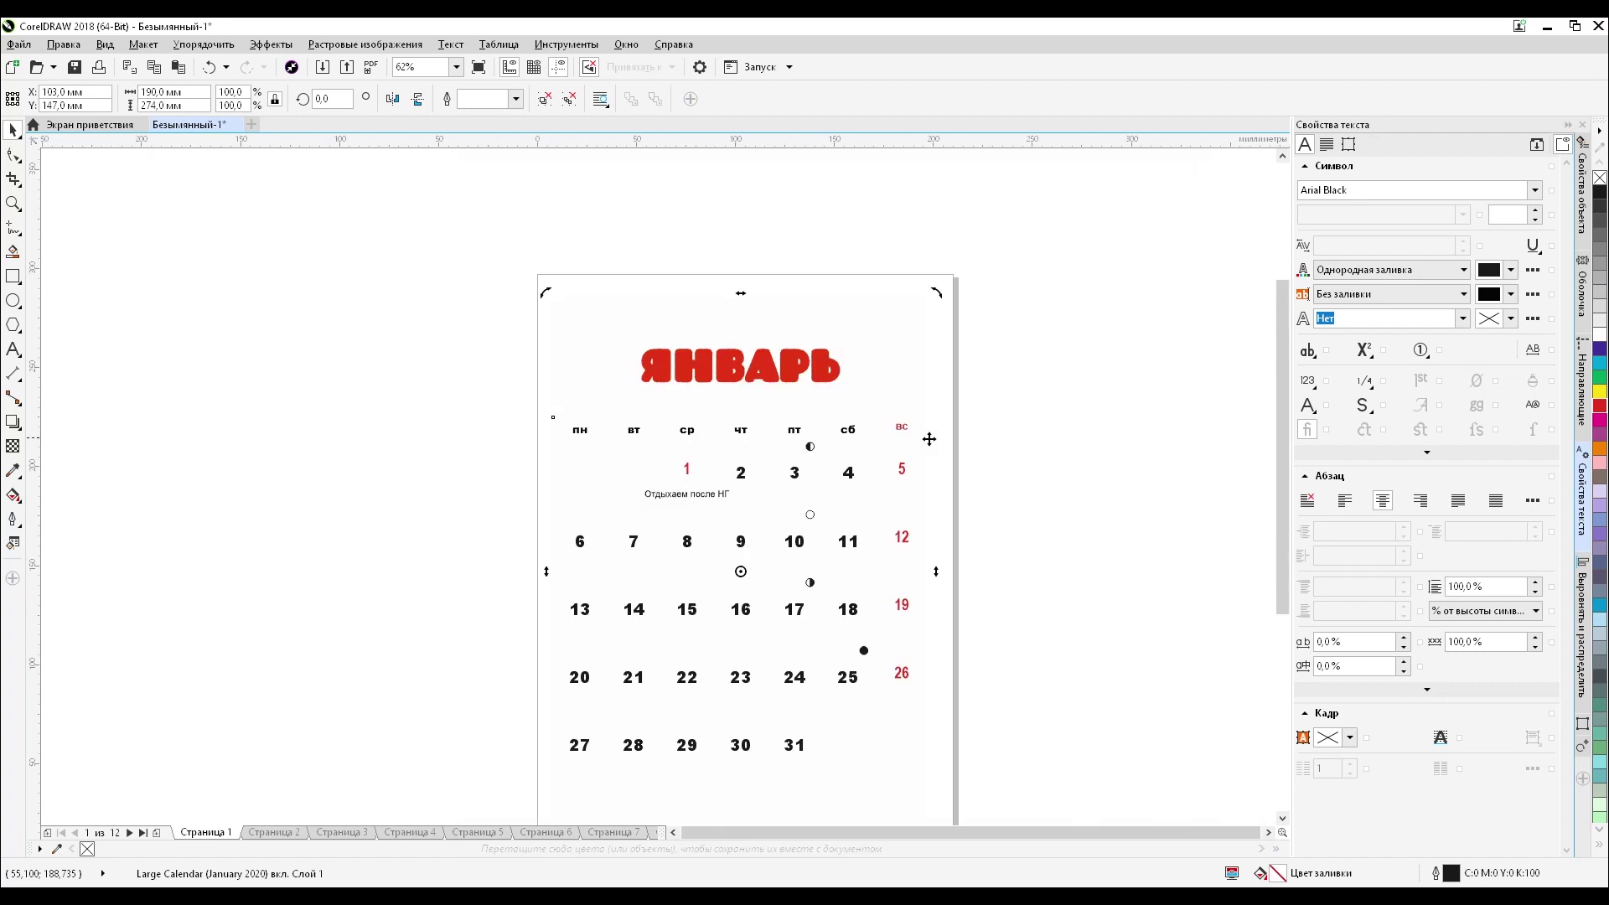
click(1031, 466)
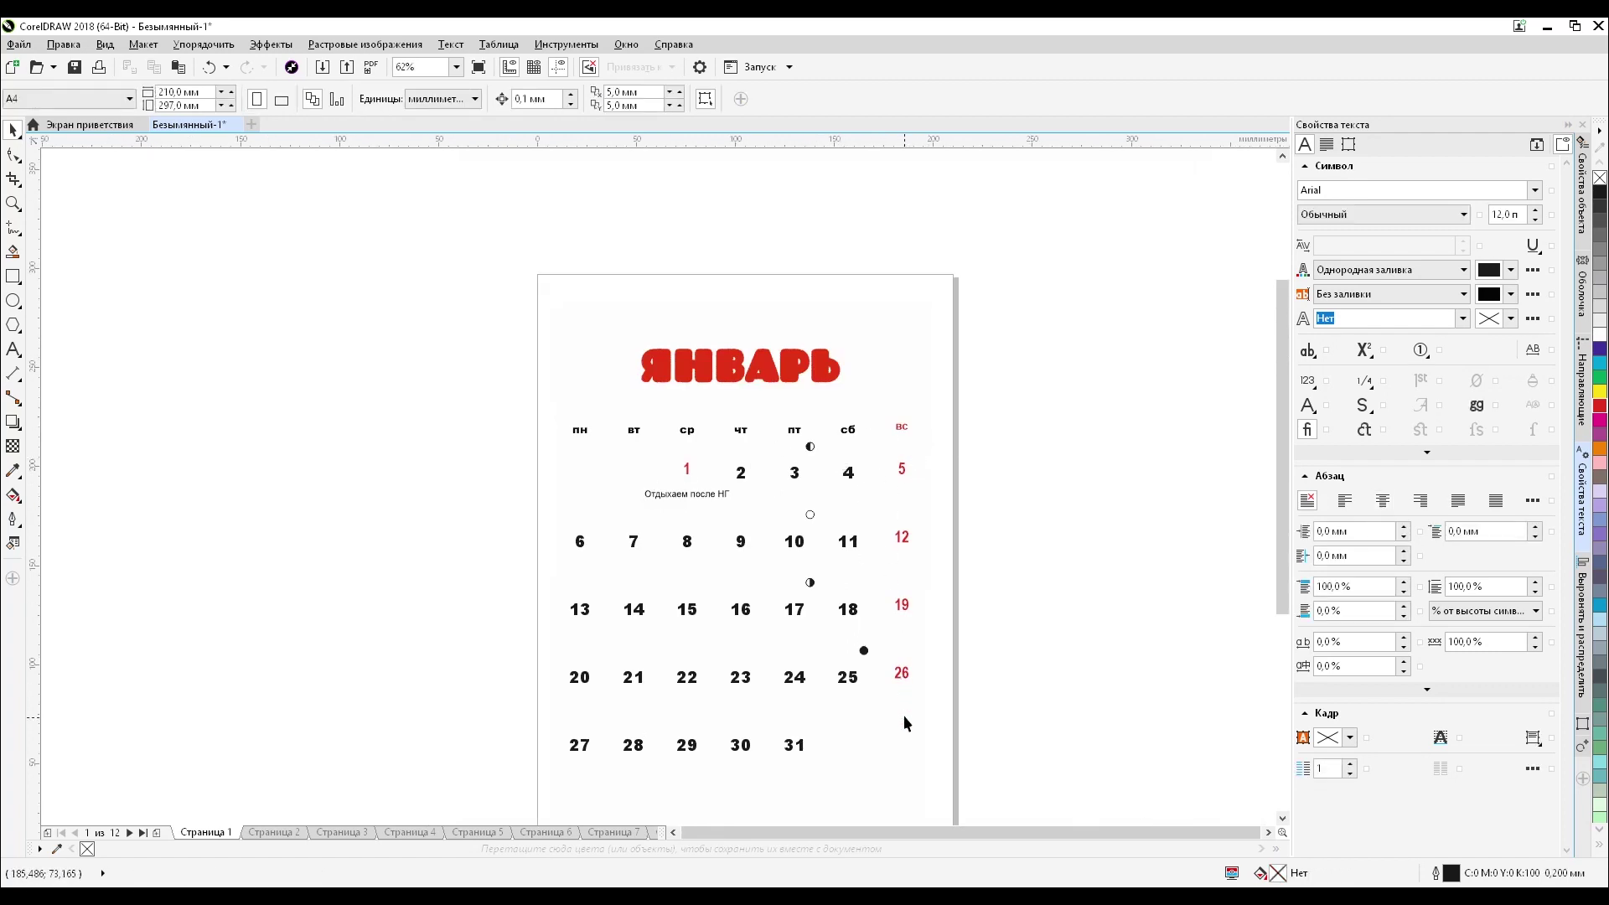
scroll(914, 488, up, 1)
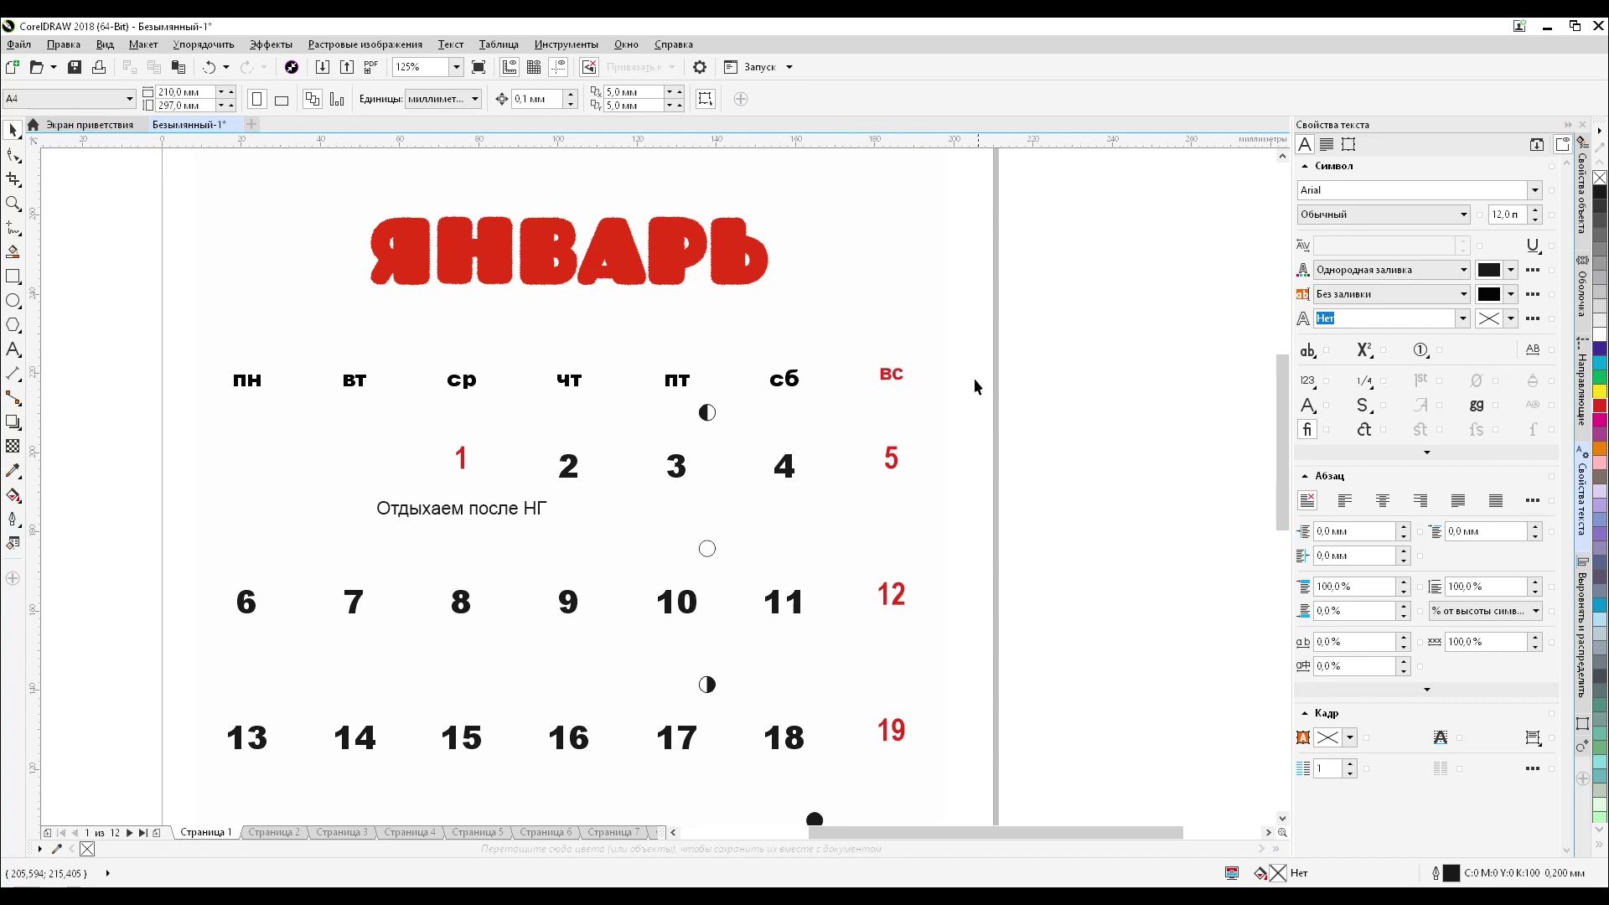
scroll(922, 444, down, 1)
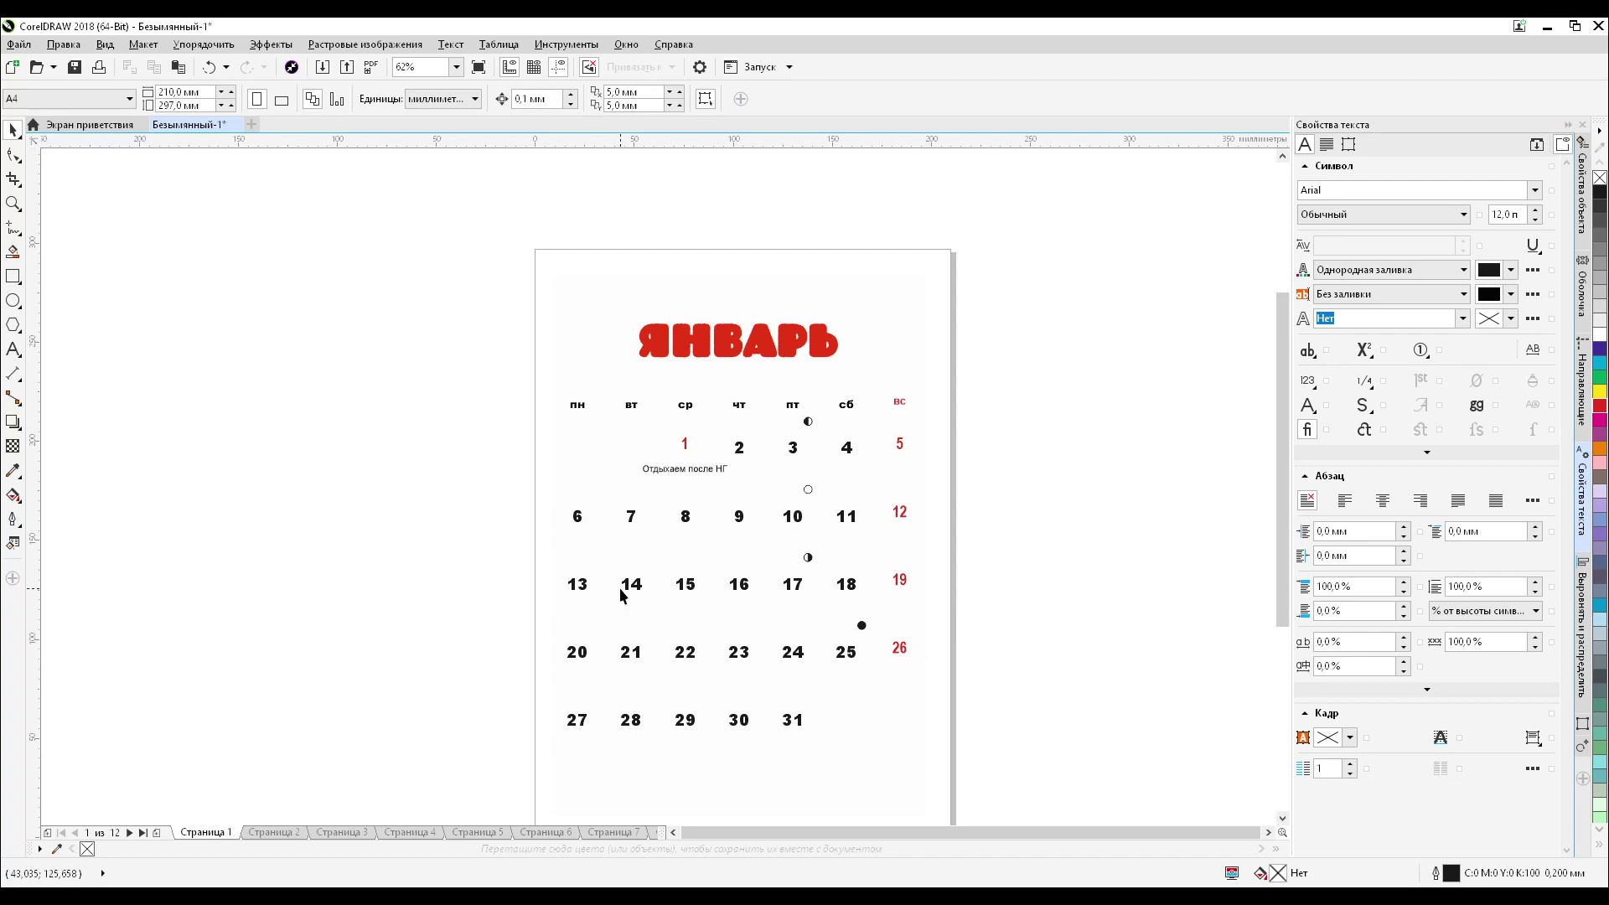
- Ungroup the January calendar and delete the holiday note "Отдыхаем после НГ" under January 1
click(803, 524)
right_click(803, 525)
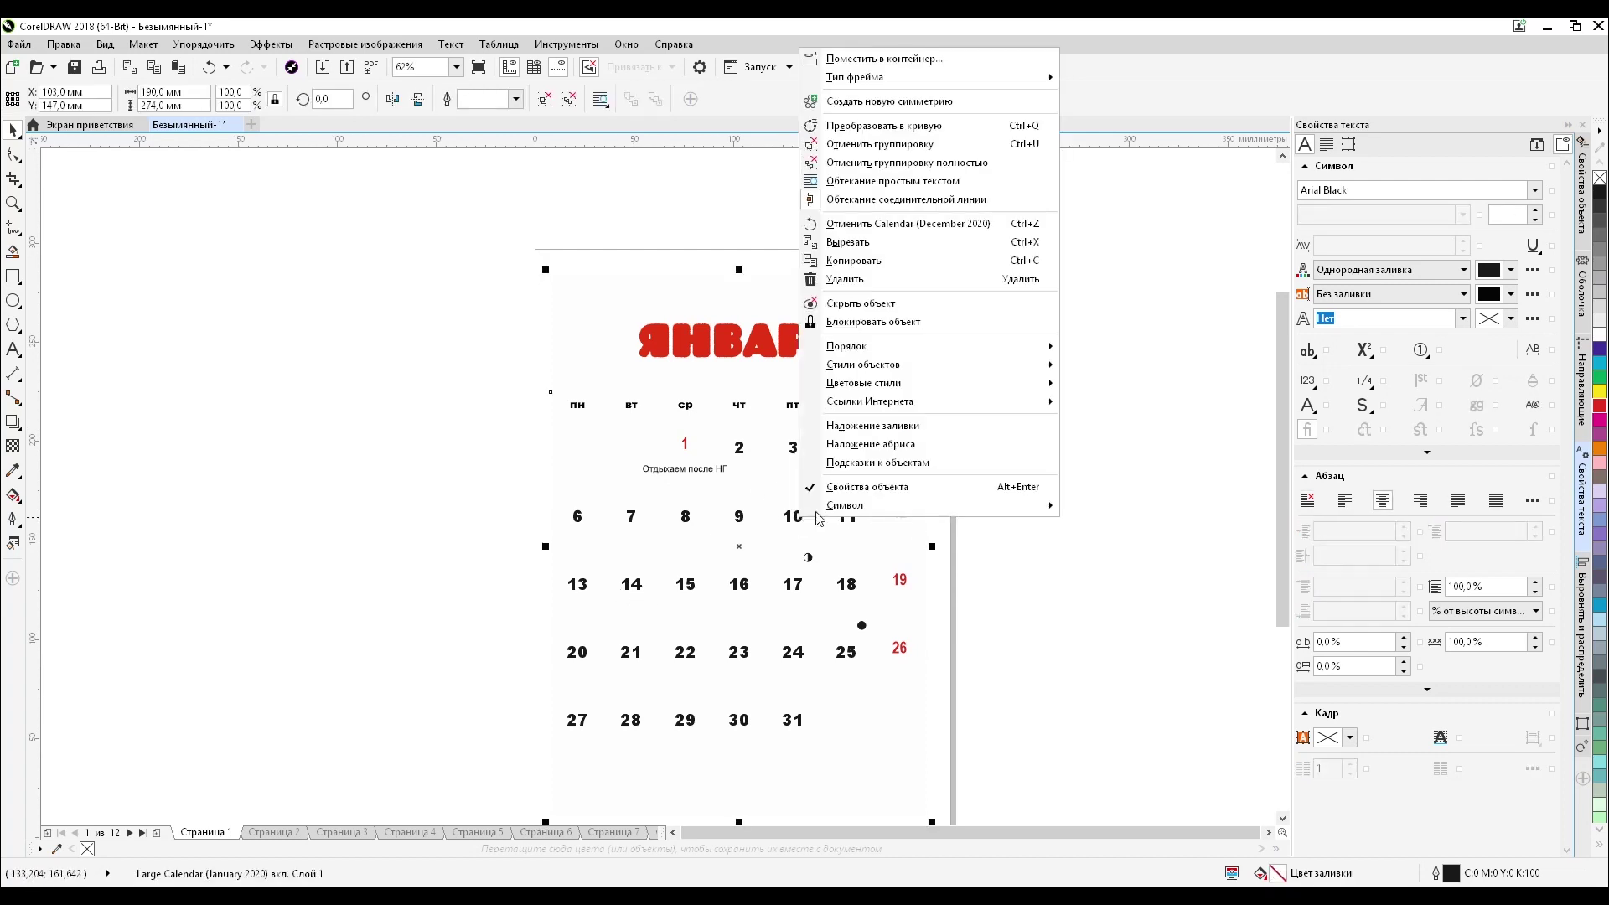
click(868, 144)
click(1098, 371)
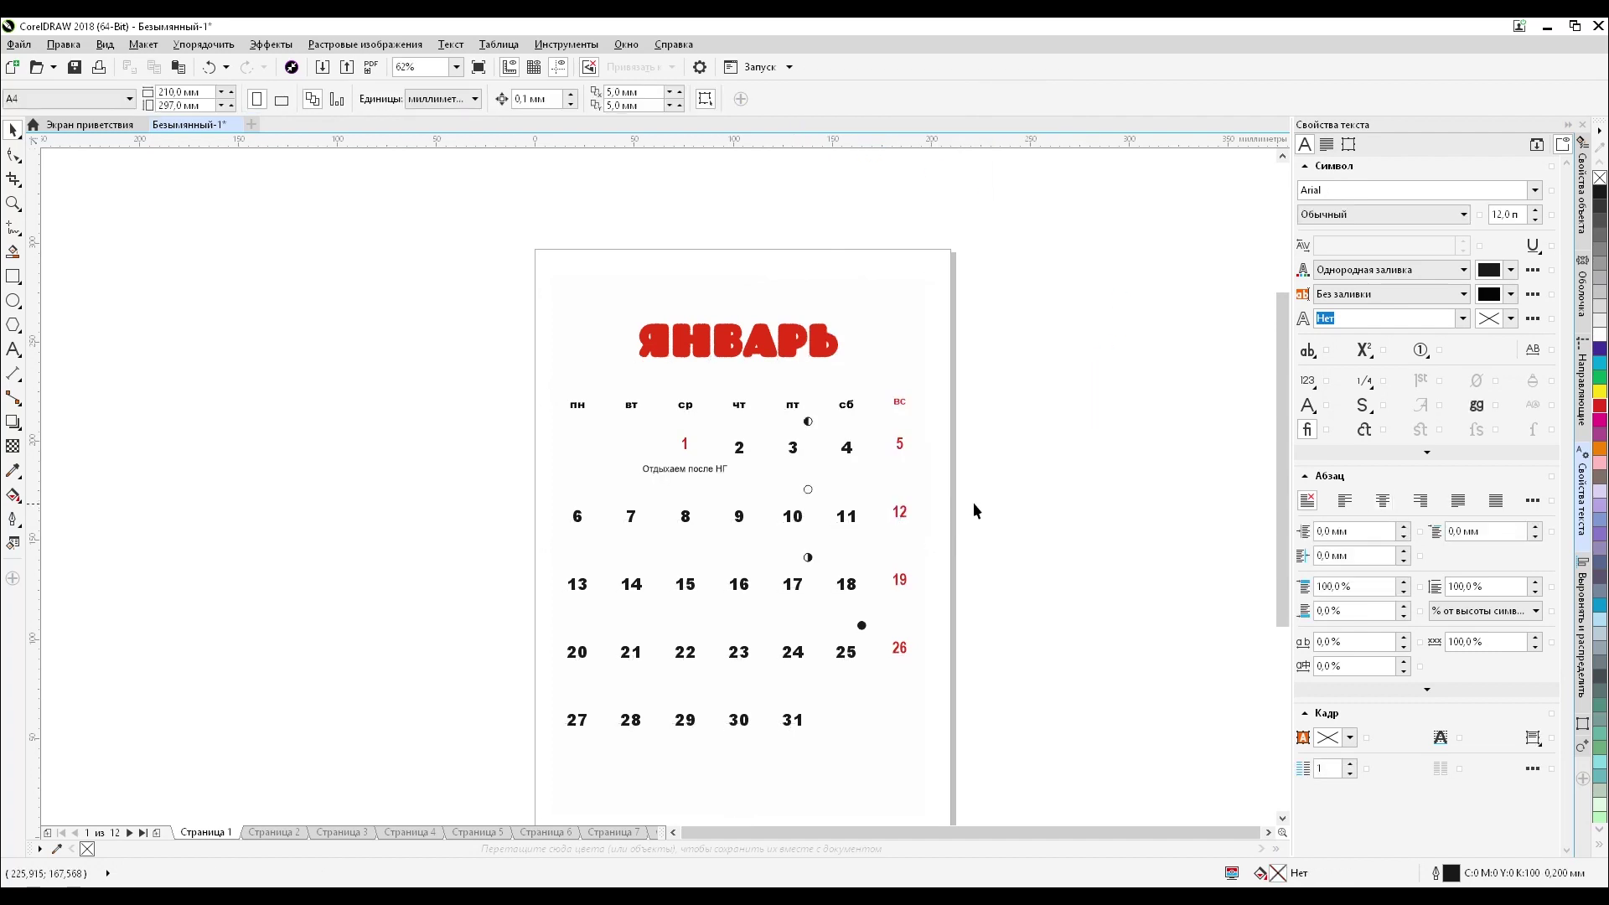
click(675, 469)
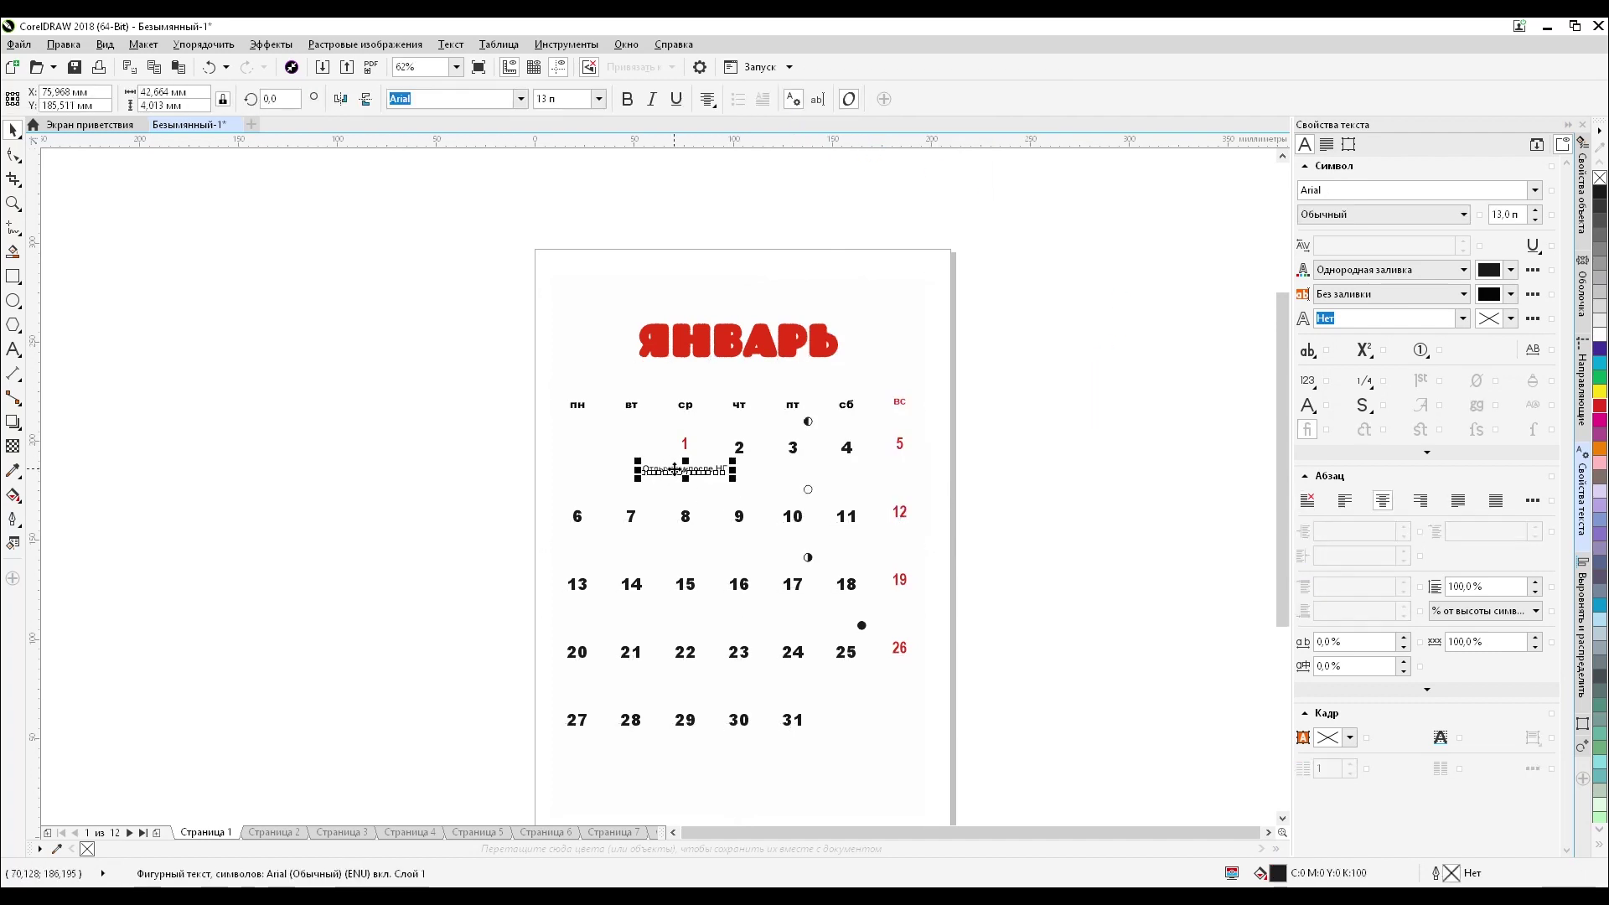
key(Delete)
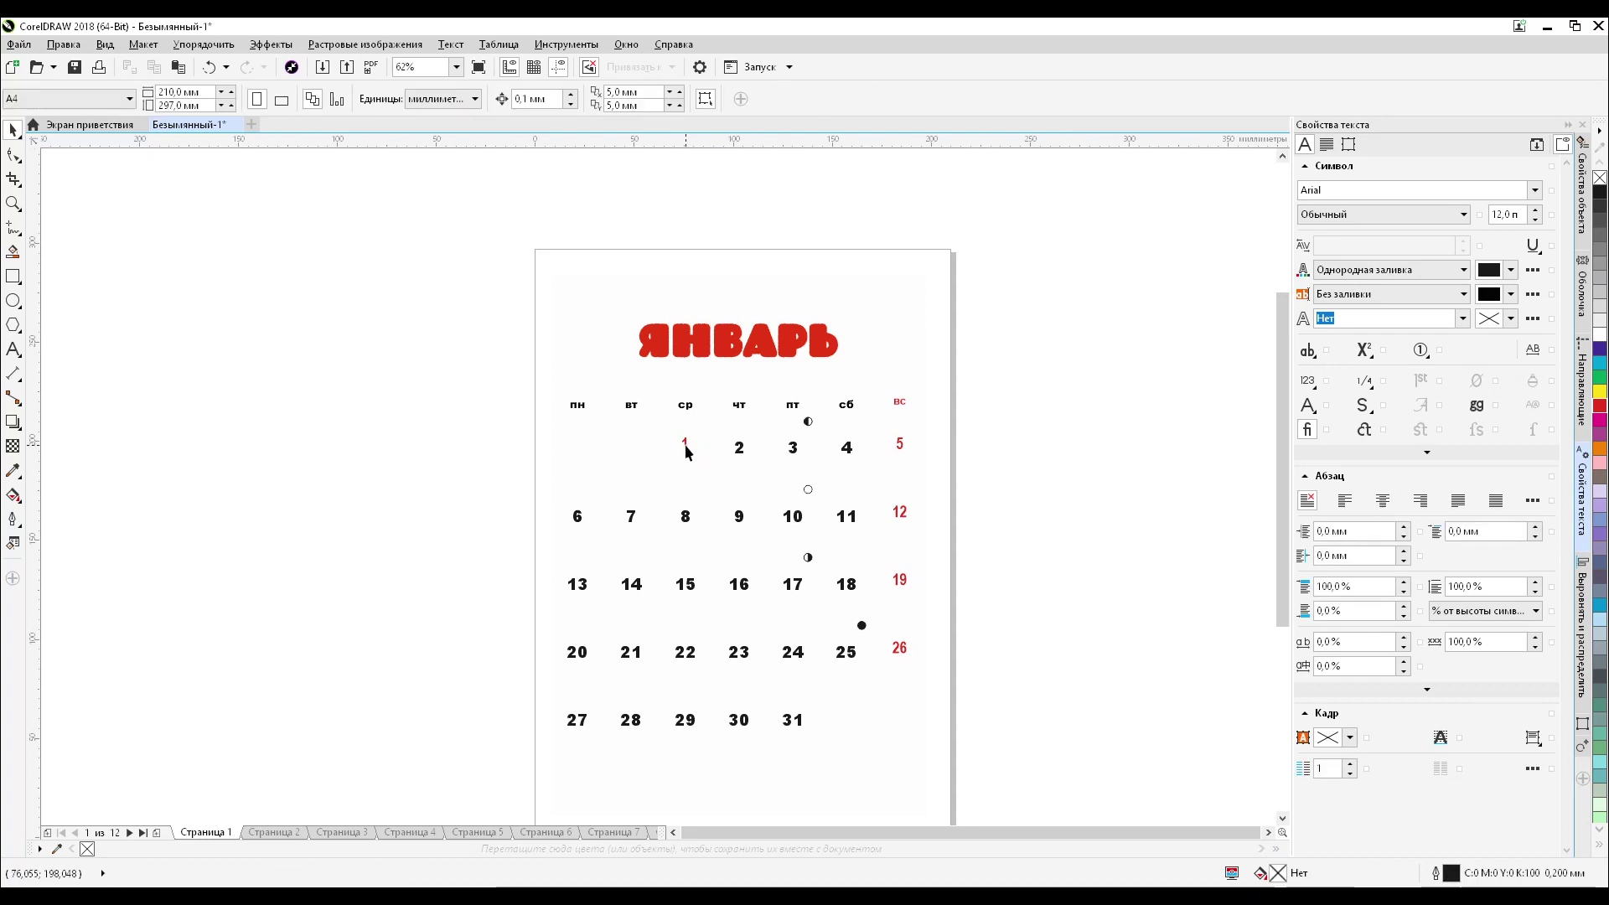
- Select the red January 1 and the Sunday date 5 in turn to compare their text formatting
click(686, 450)
scroll(732, 453, up, 2)
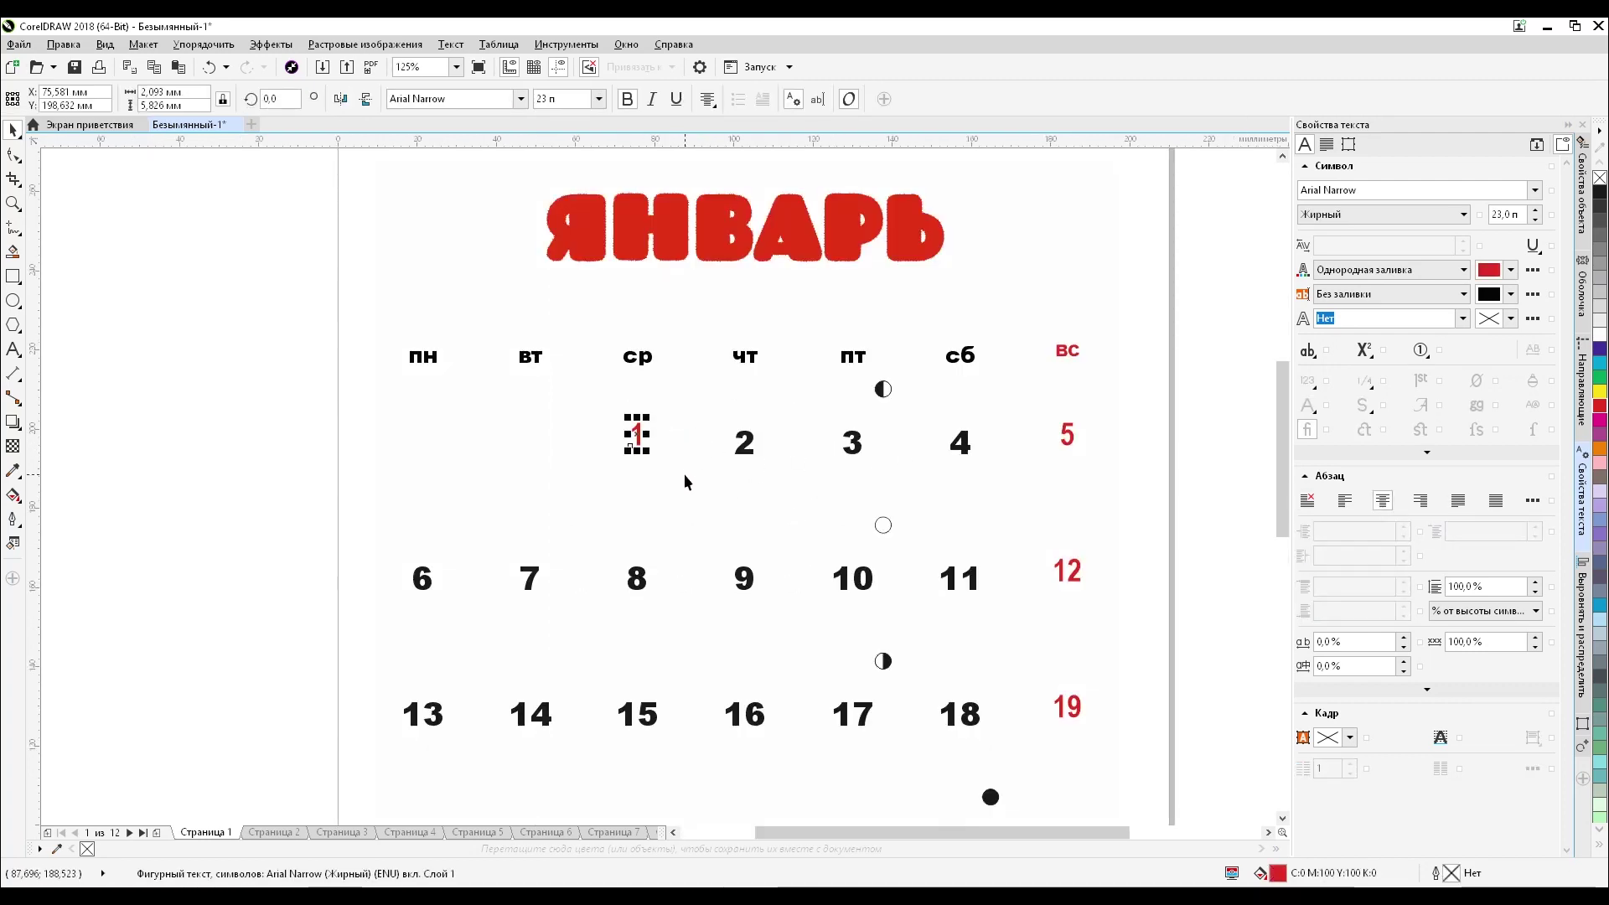
click(1068, 436)
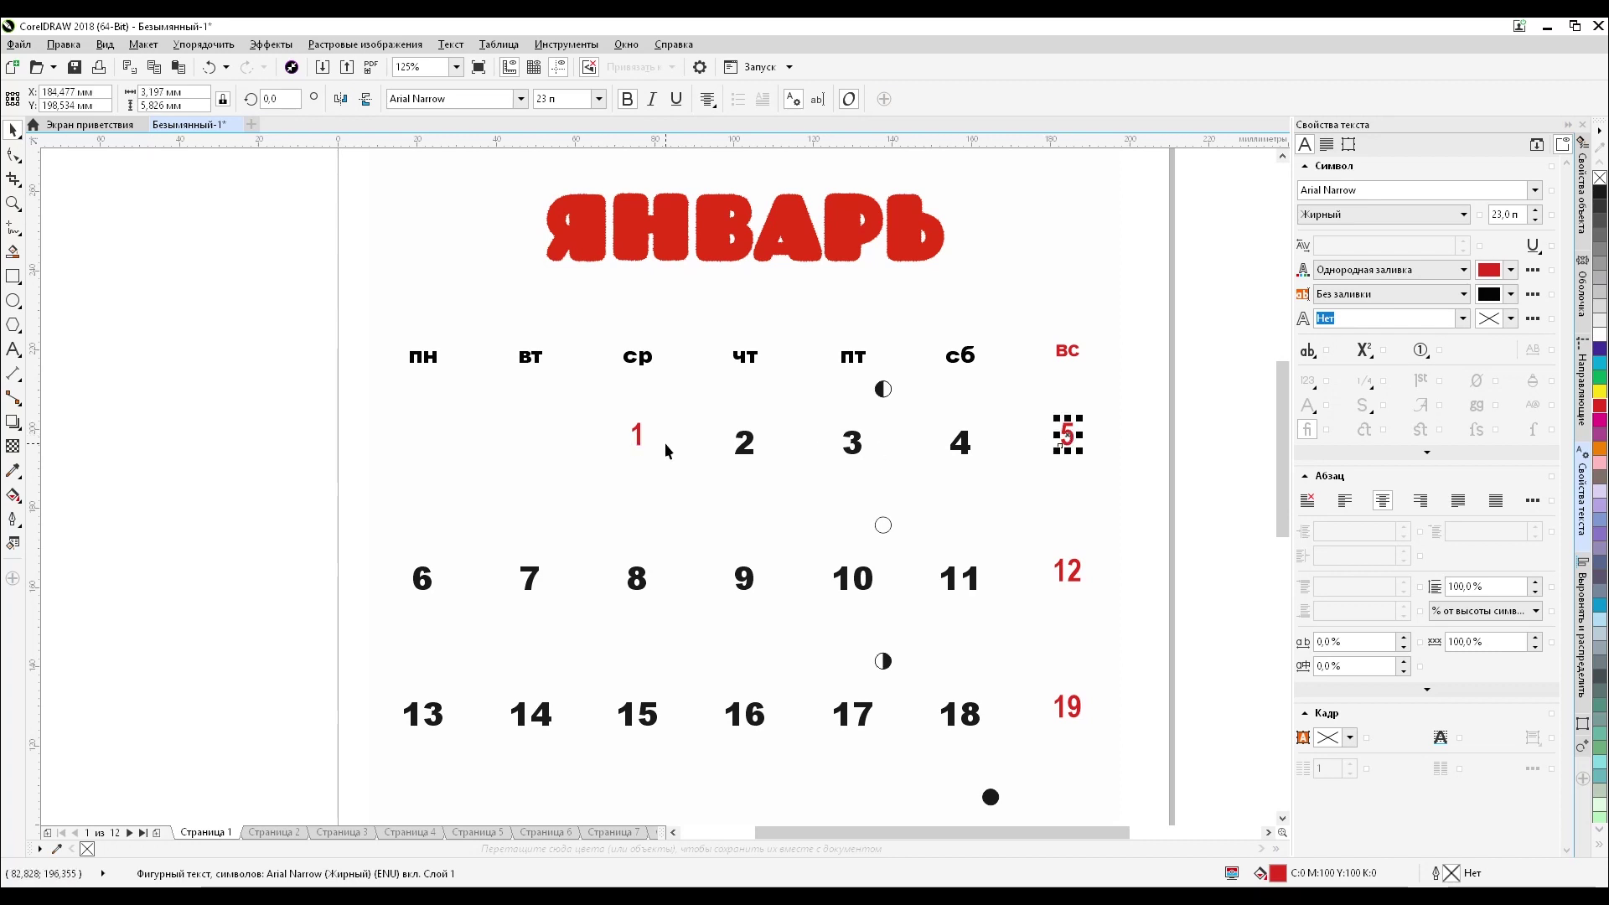
scroll(667, 447, down, 2)
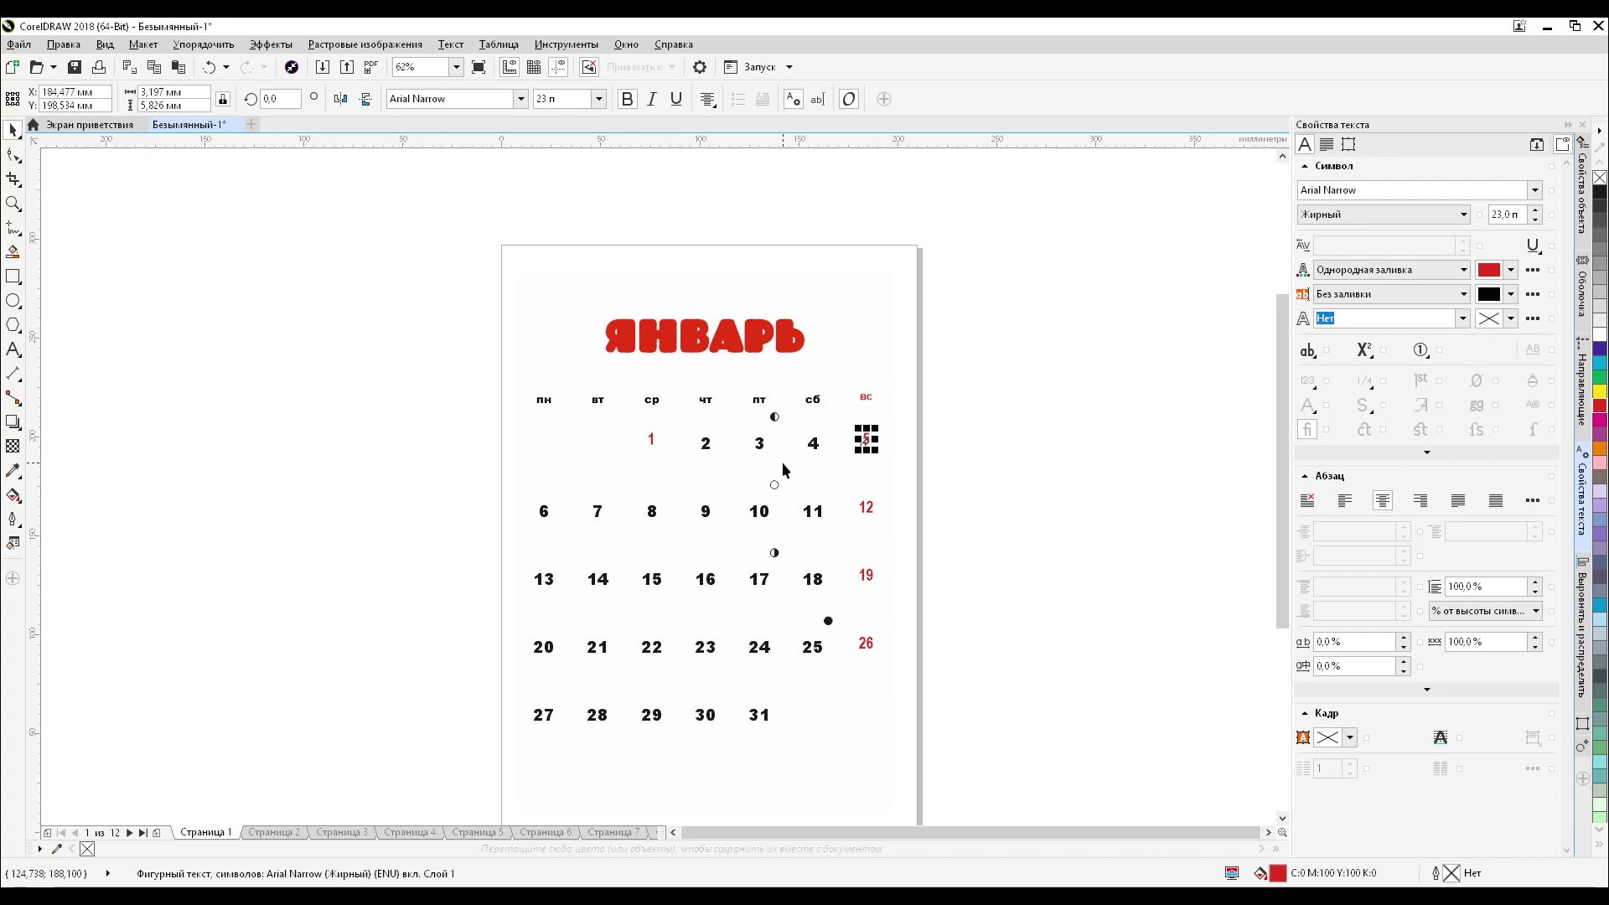
click(974, 440)
- Delete all the moon phase symbols from the January page
scroll(770, 433, up, 2)
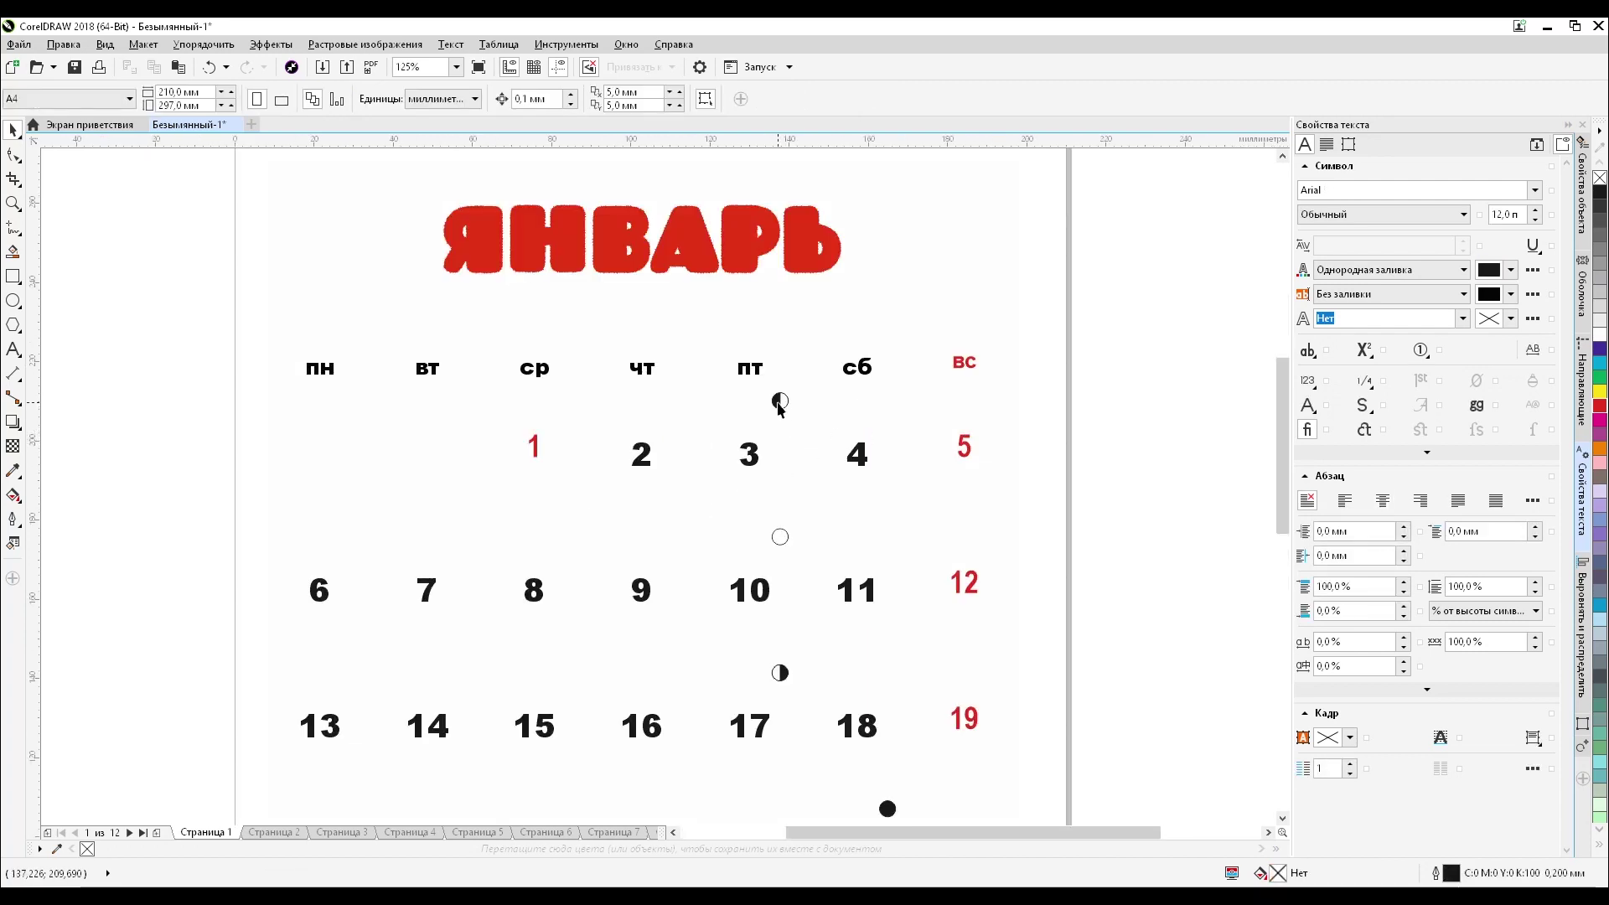
click(779, 401)
drag(794, 545, 872, 578)
scroll(876, 566, down, 2)
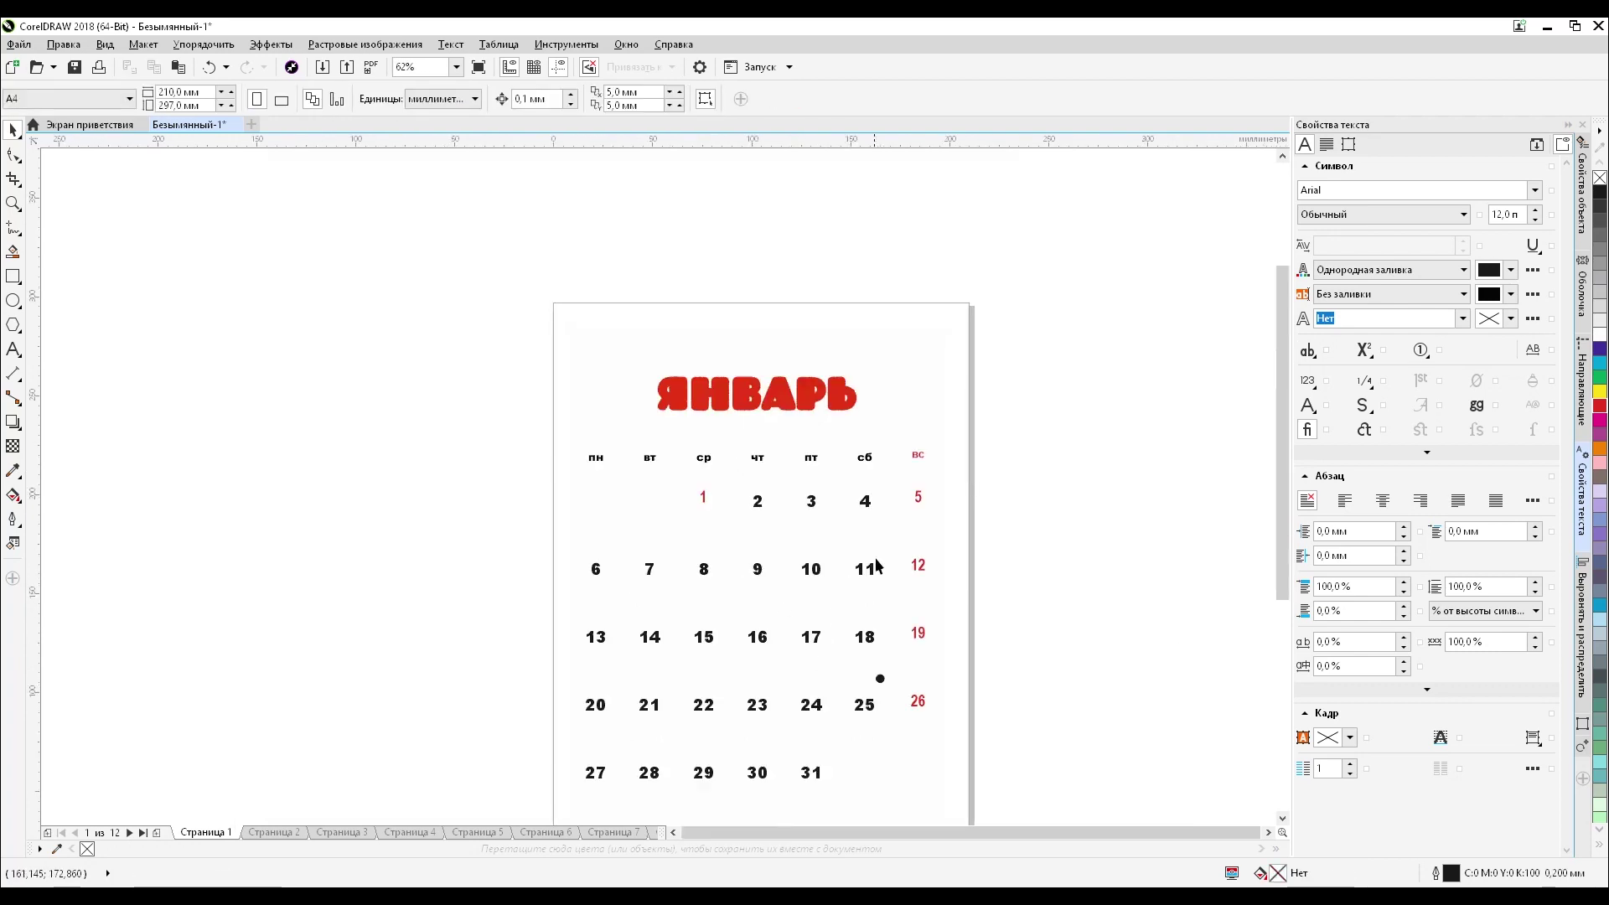
click(880, 679)
key(Delete)
- Change the font of the January title to NoirPro-Regular
click(745, 399)
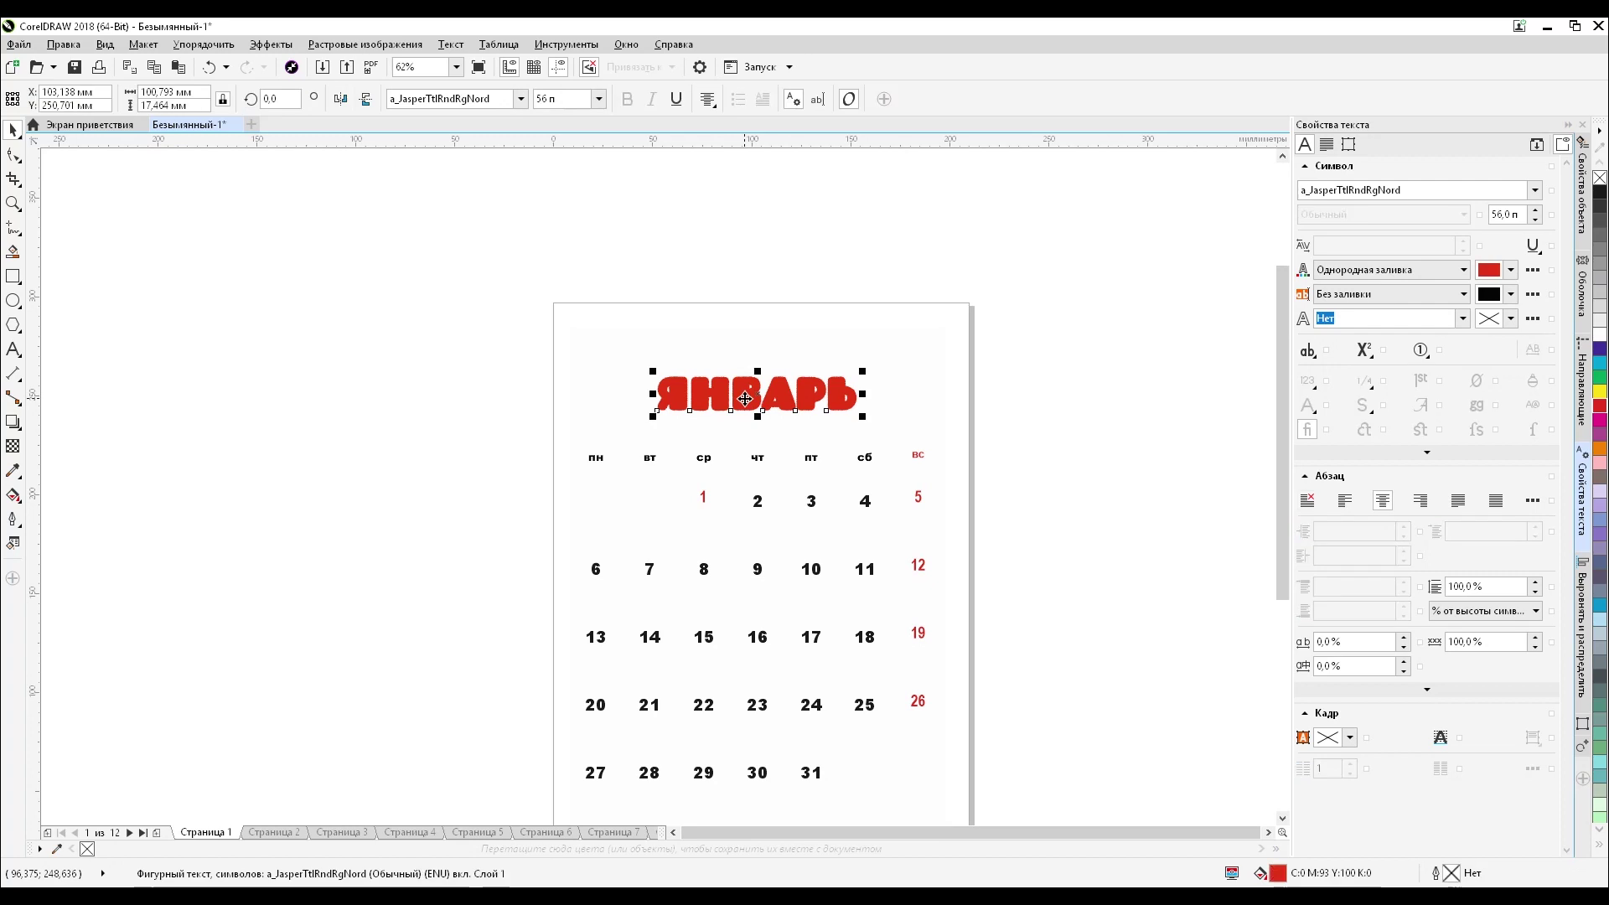
click(525, 99)
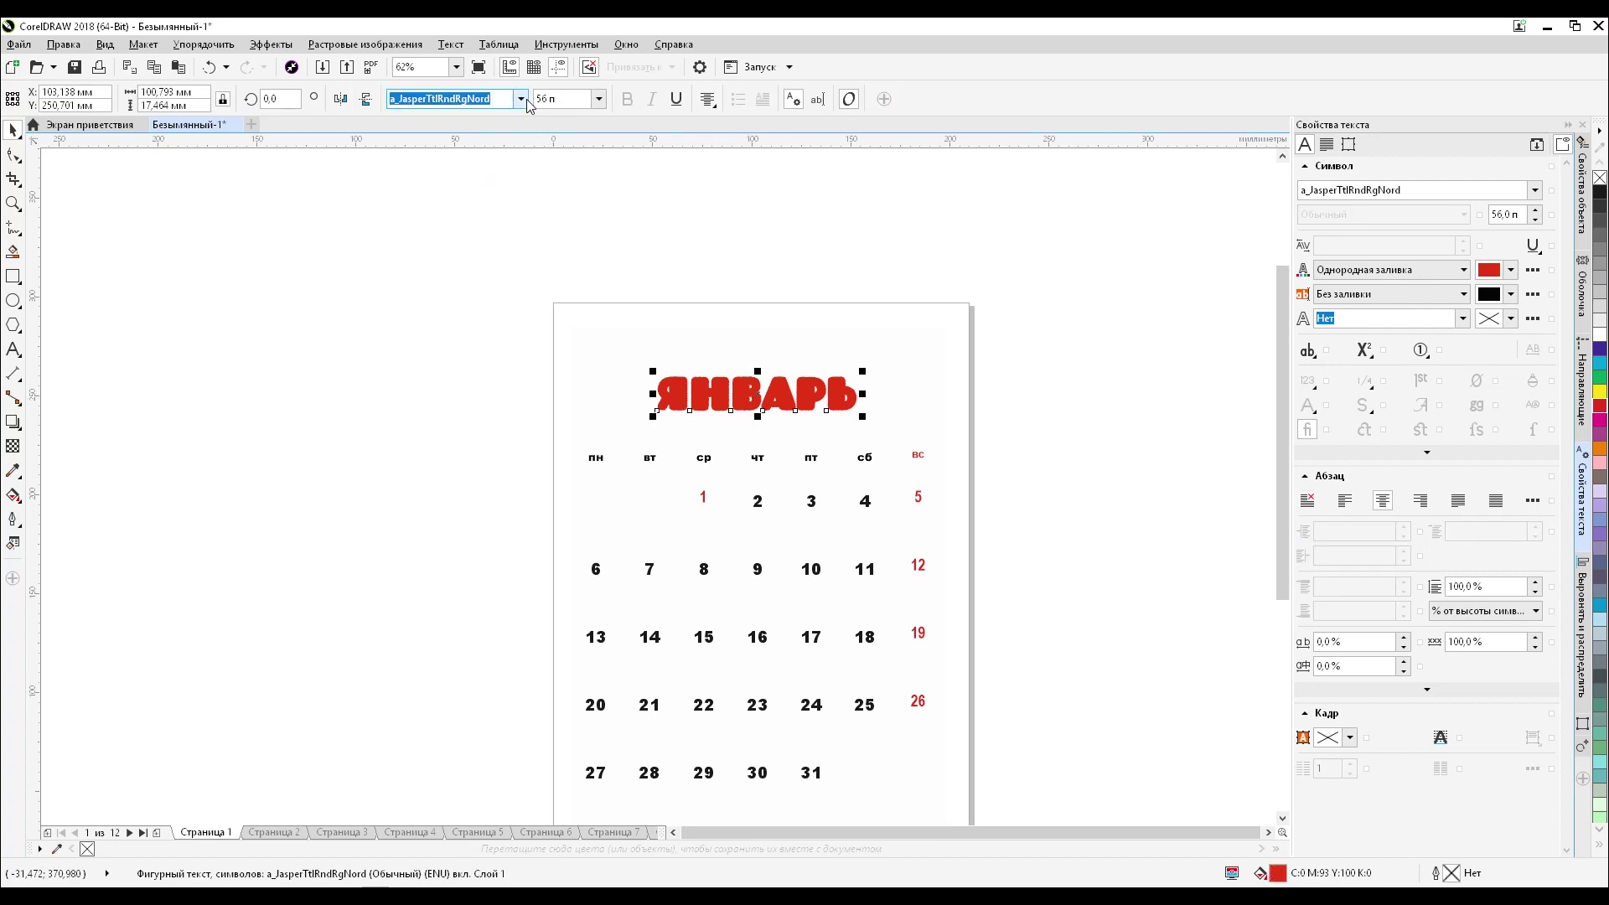
click(525, 100)
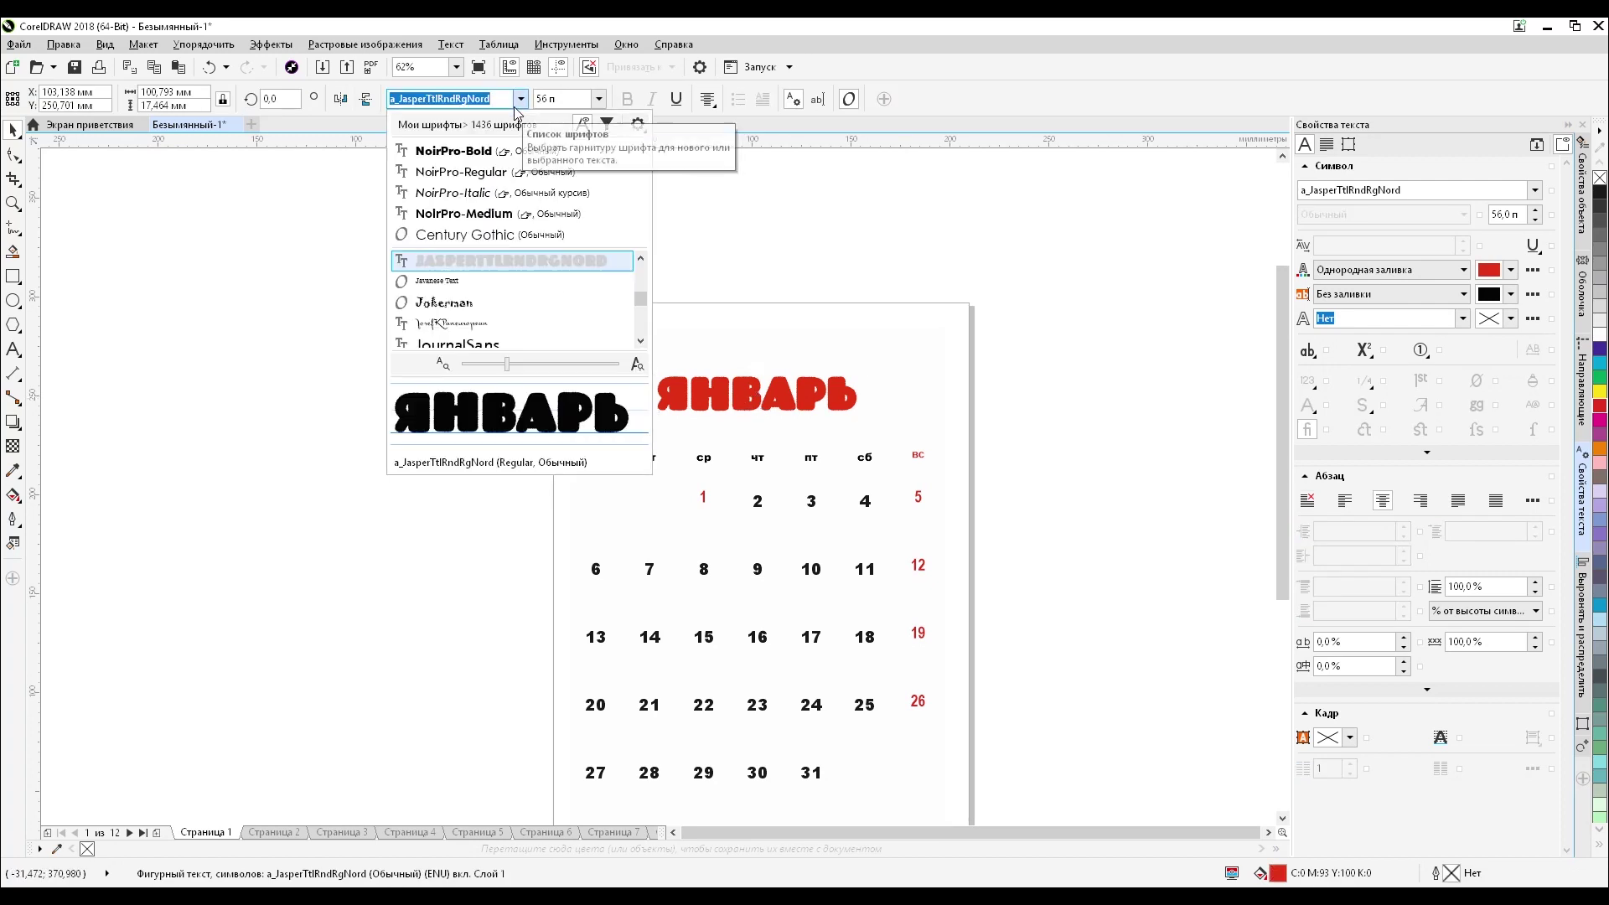
click(477, 172)
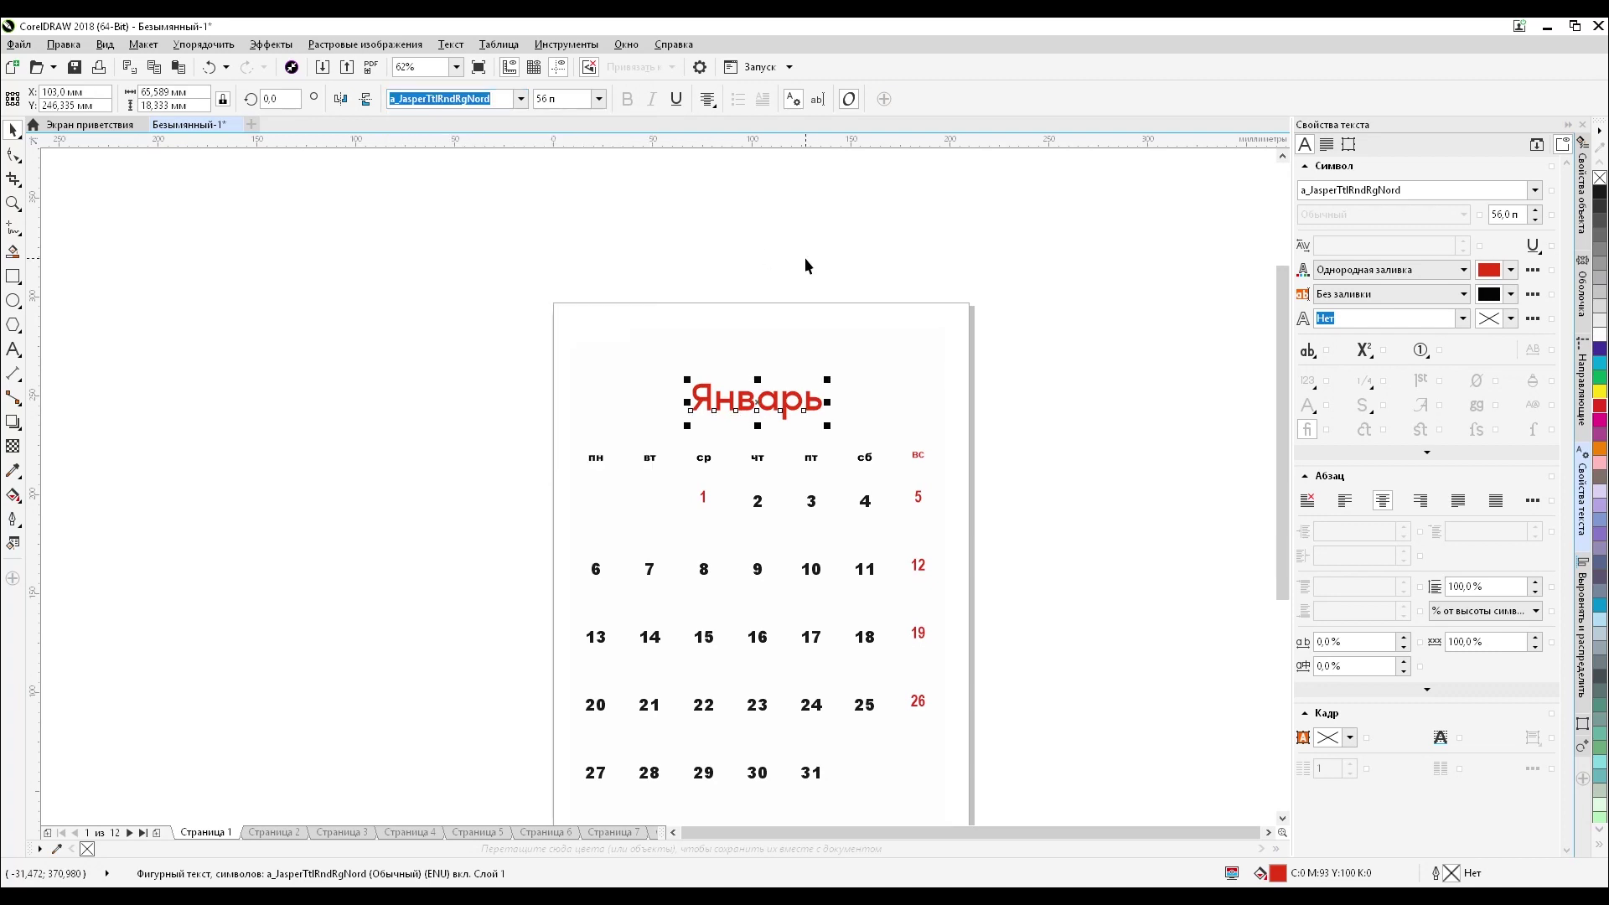
click(804, 259)
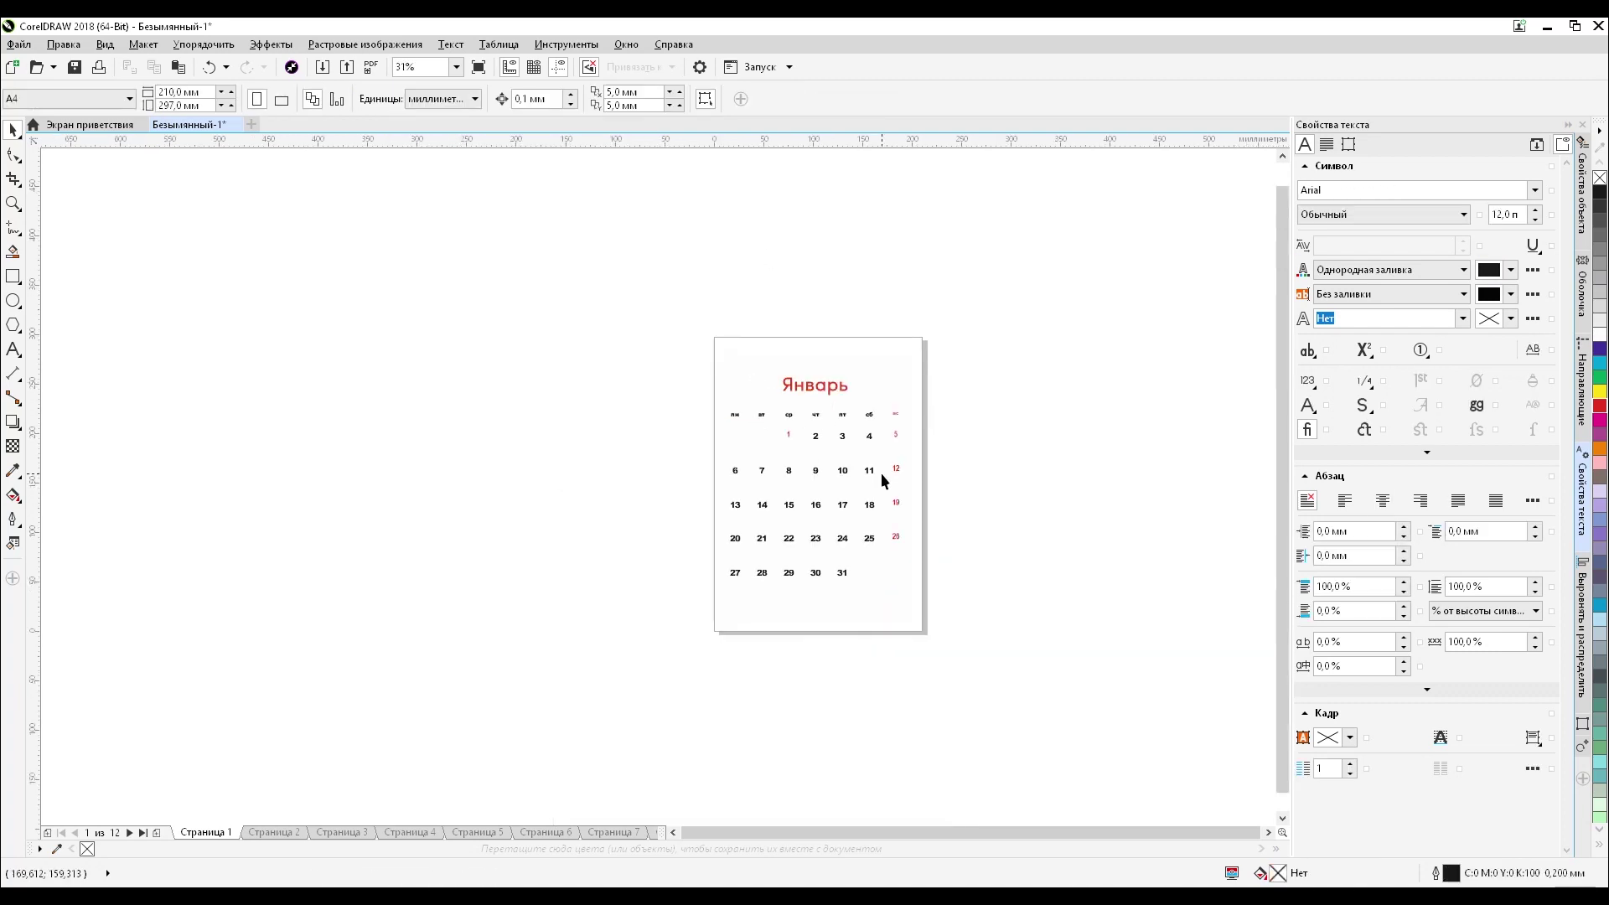
scroll(881, 473, up, 2)
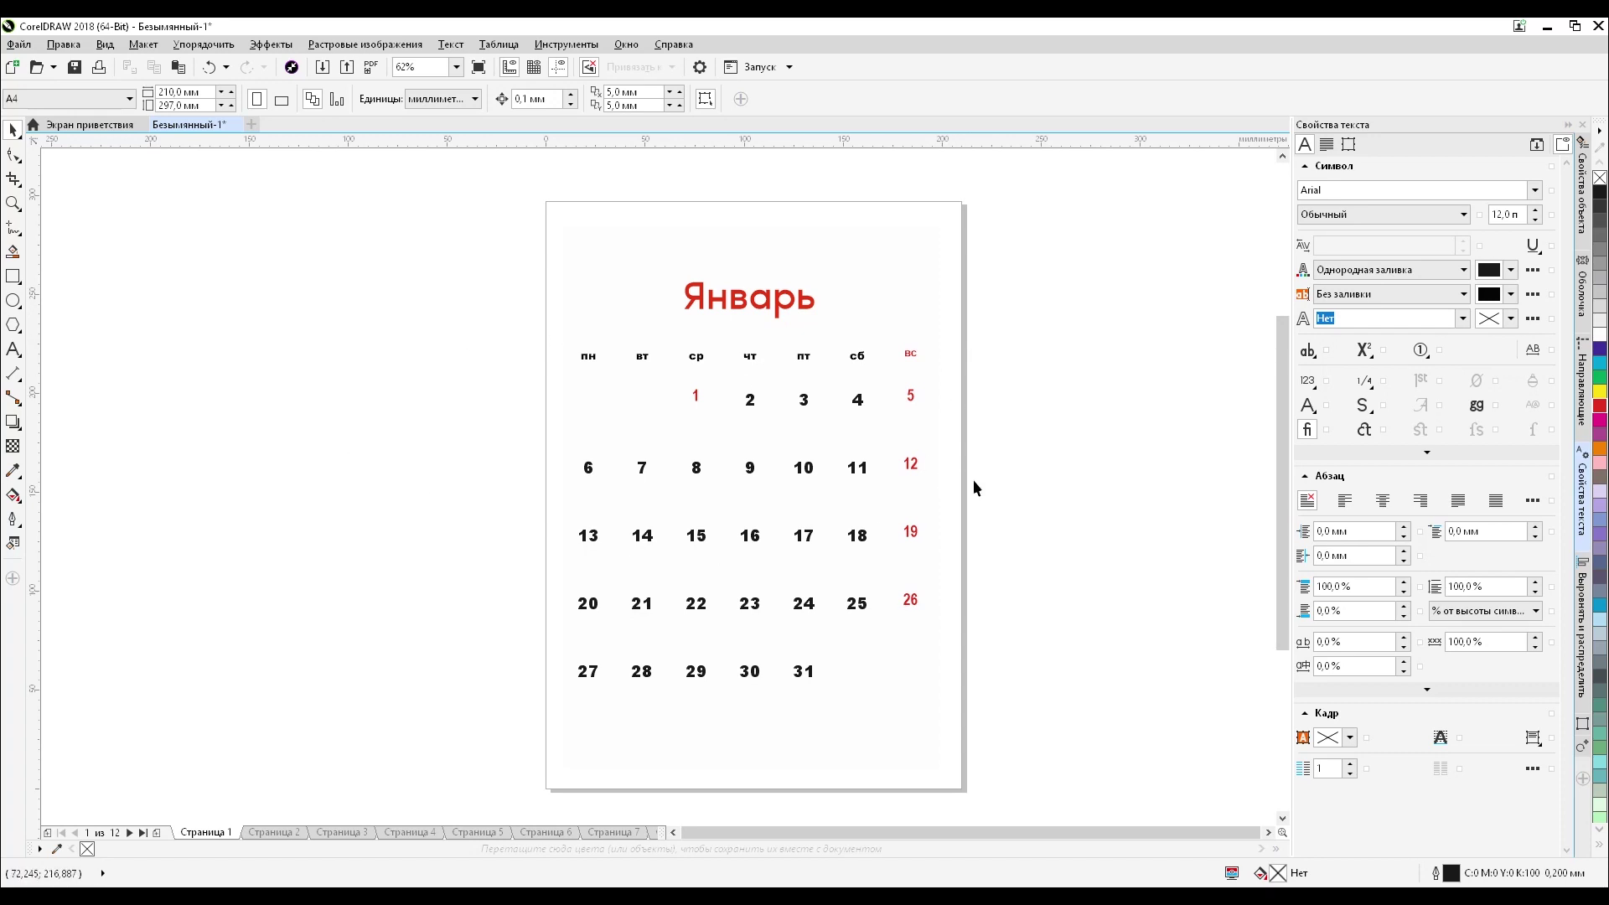
- Look through the February to July pages, comparing their titles and moon phases with the edited January page, and return to January
click(274, 833)
click(341, 832)
click(409, 832)
click(476, 833)
click(544, 832)
click(611, 832)
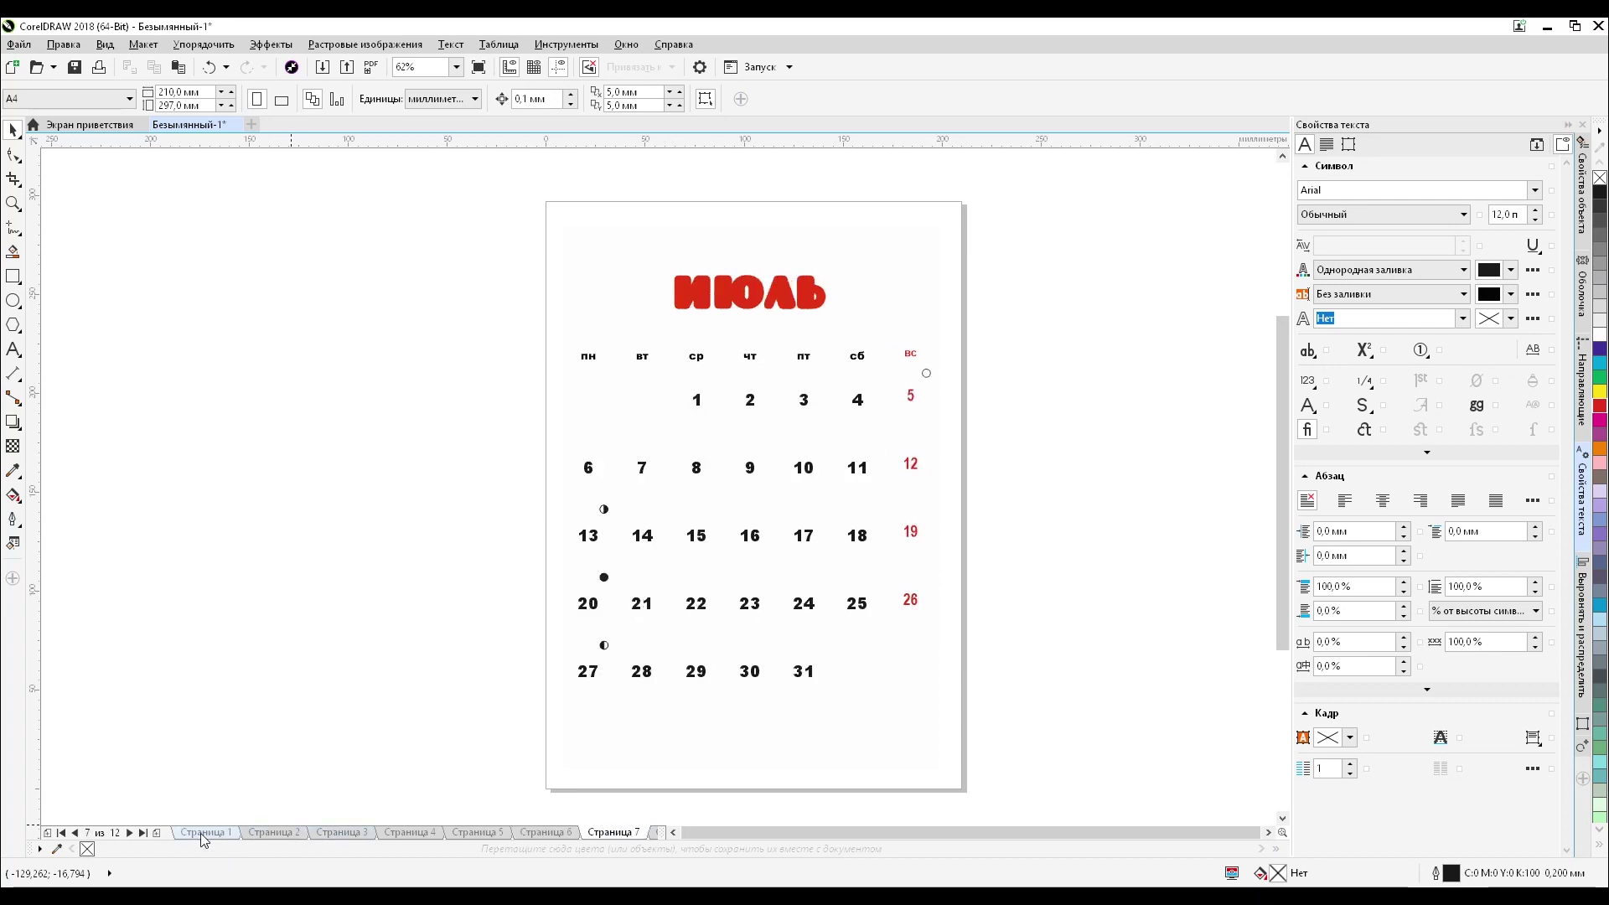
click(204, 832)
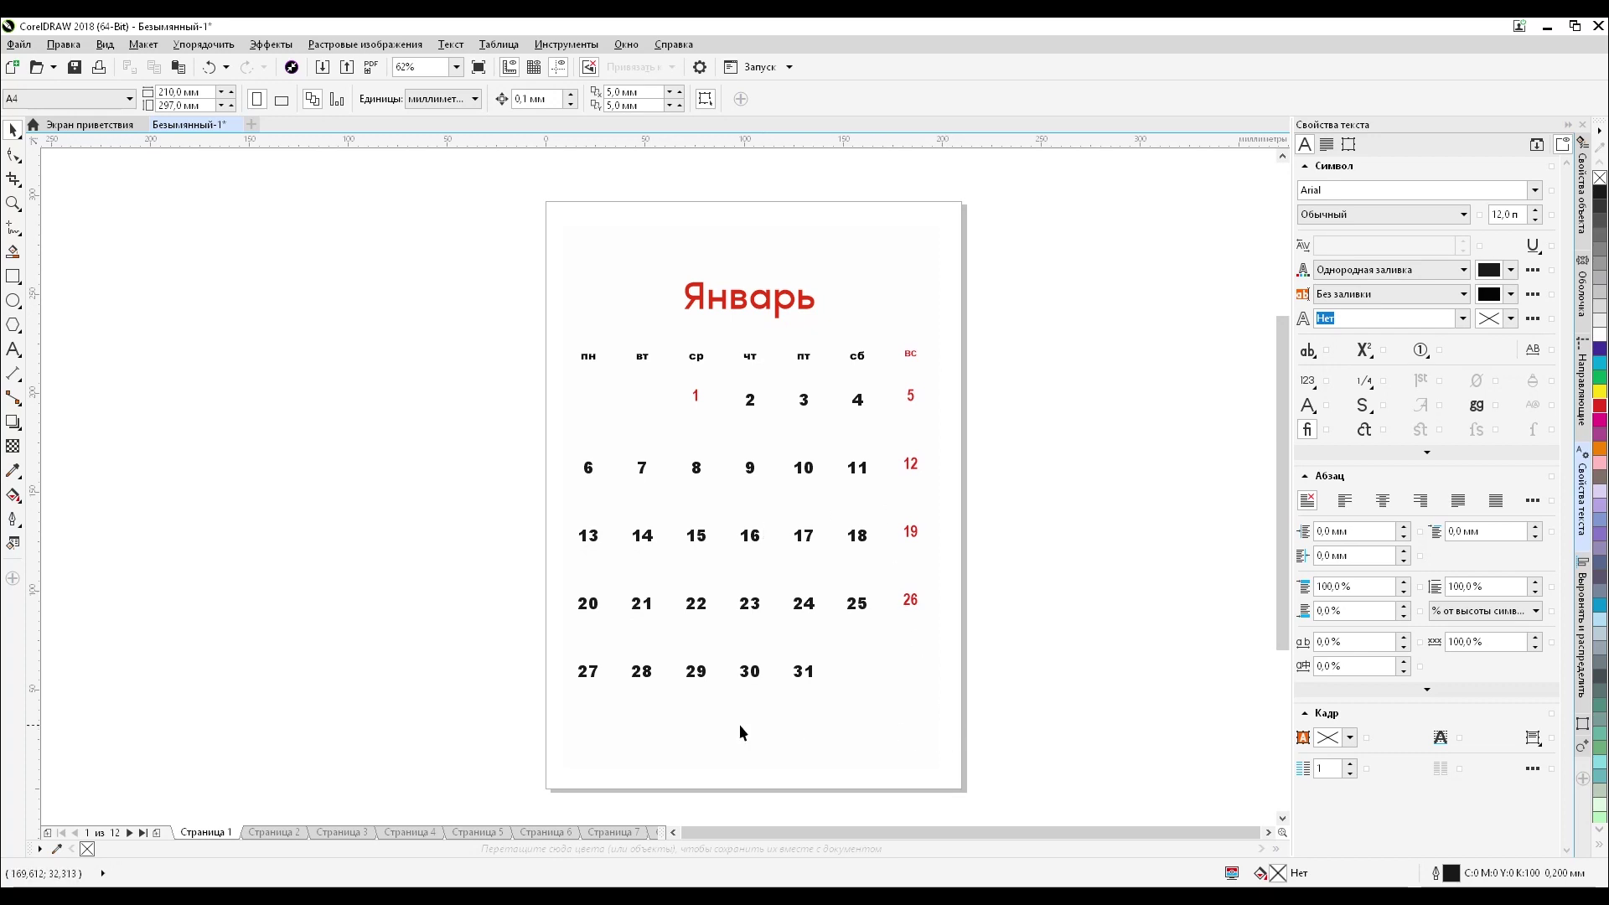
click(273, 833)
click(324, 829)
click(404, 832)
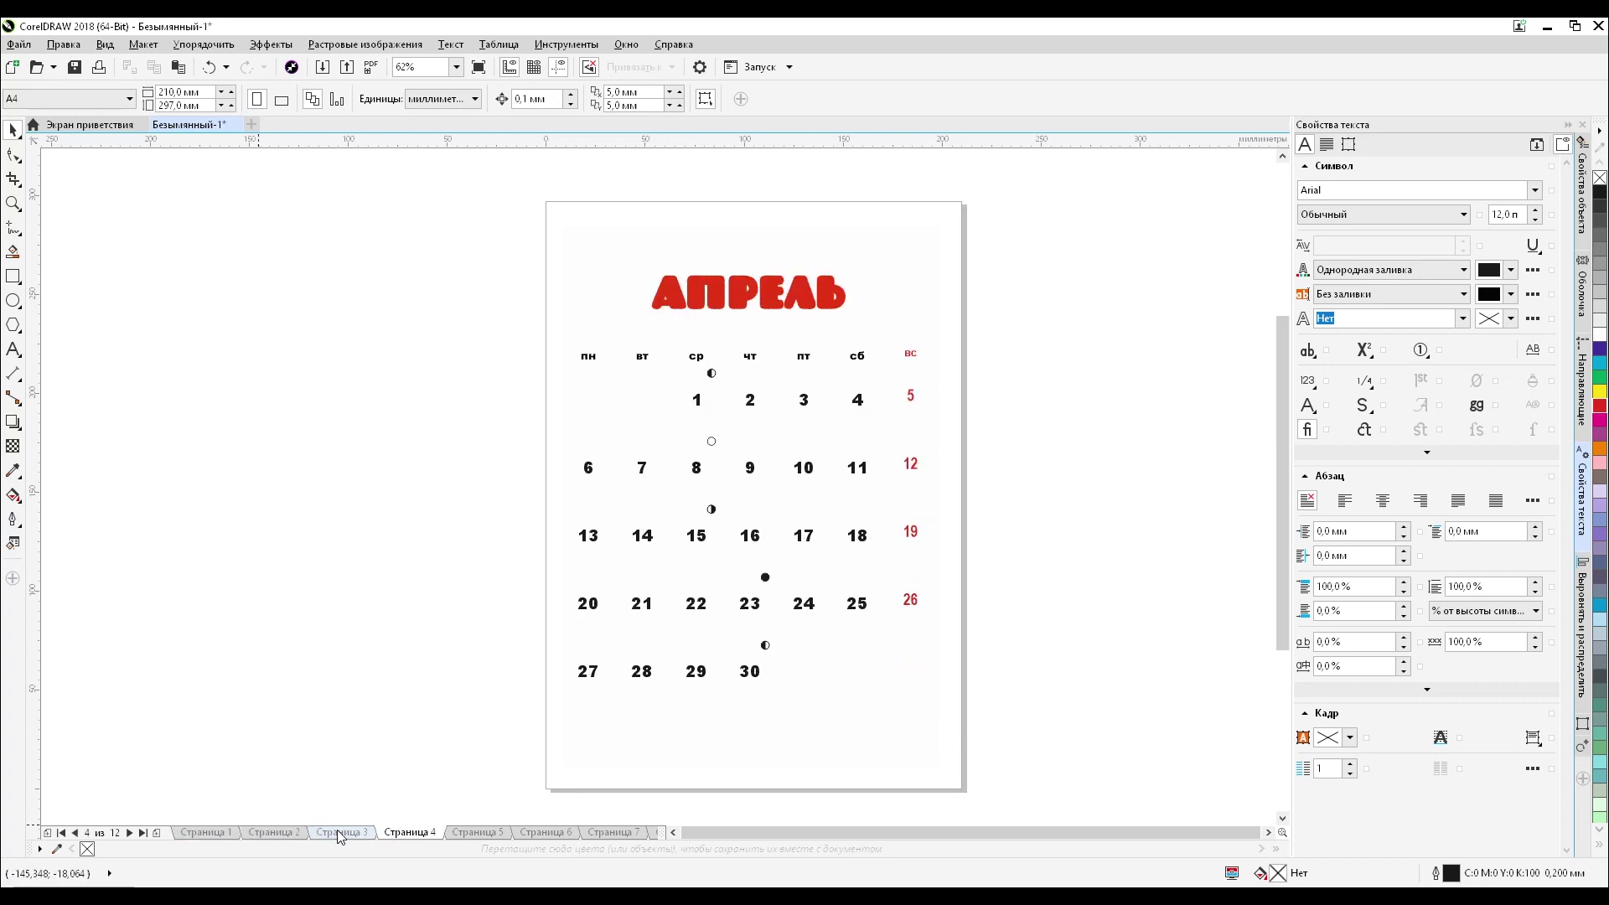
click(223, 831)
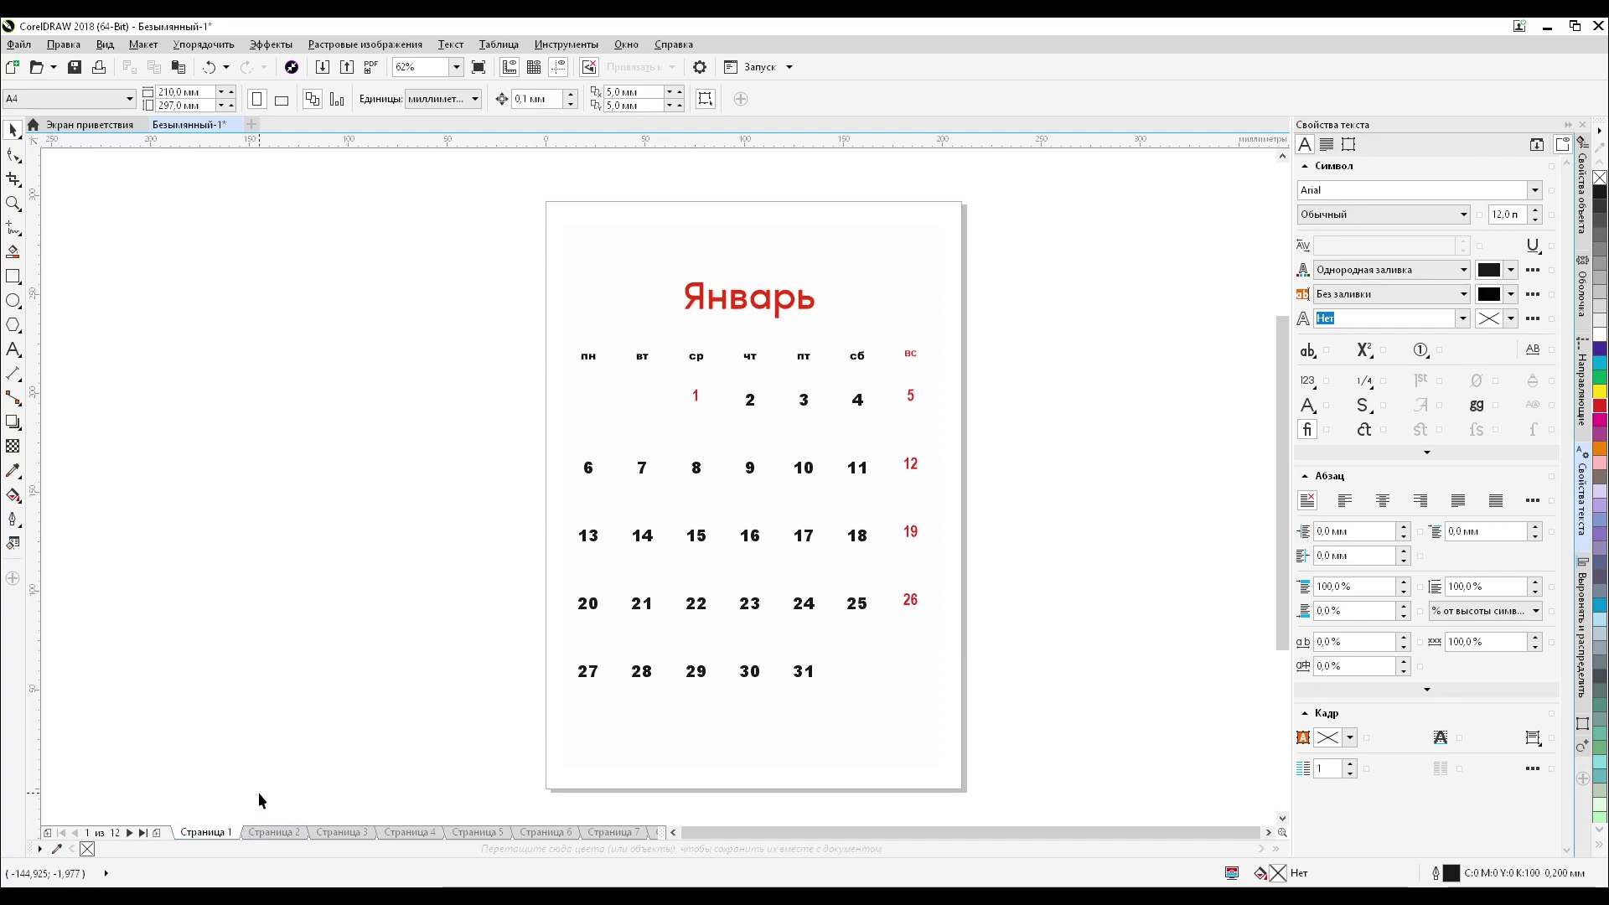